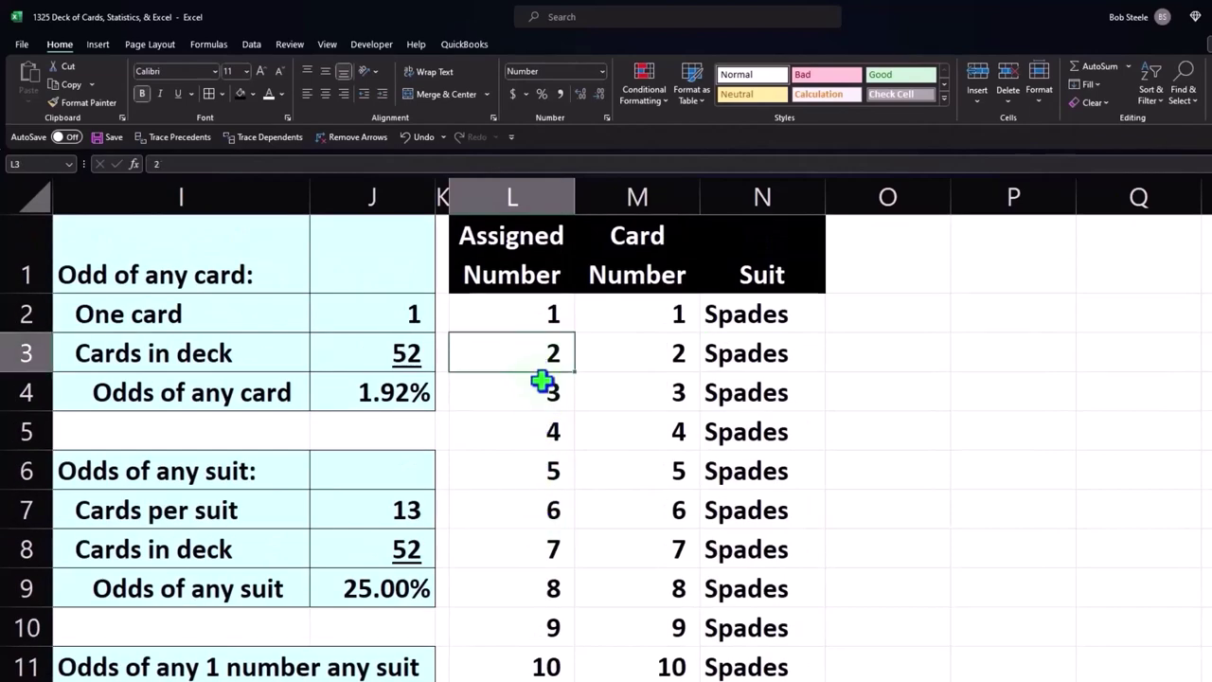
Convert the card list in columns L to N into a table with headers and narrow its columns so the headings wrap.
click(94, 44)
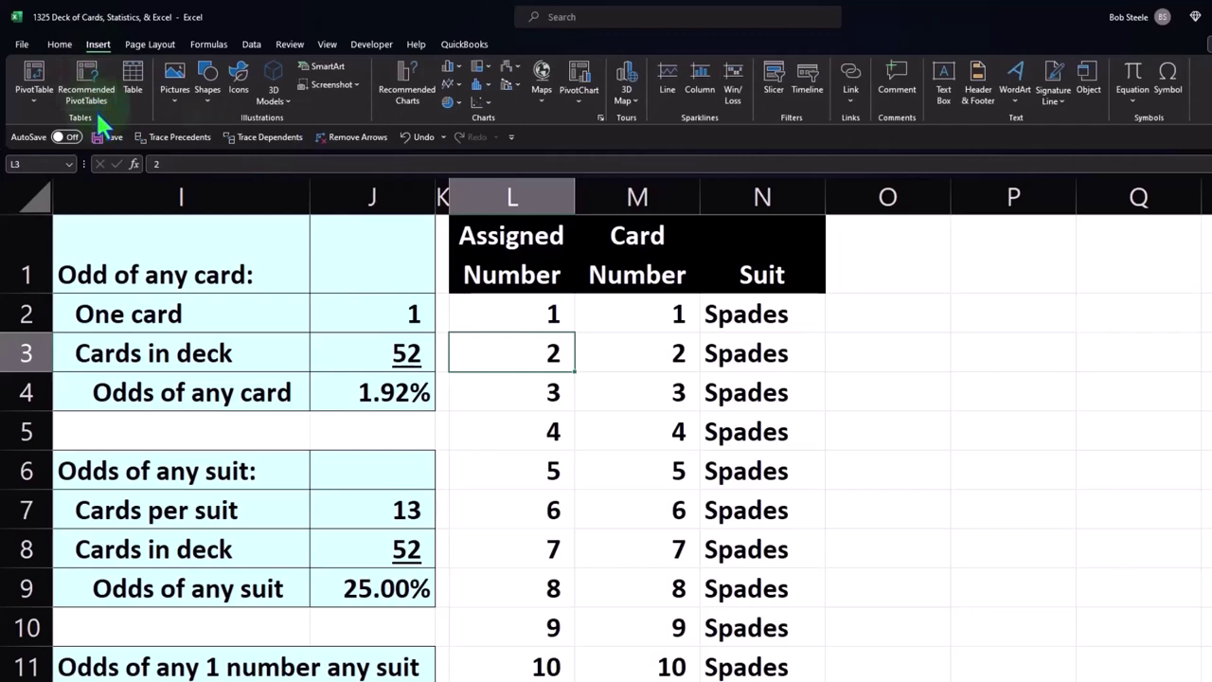
click(134, 82)
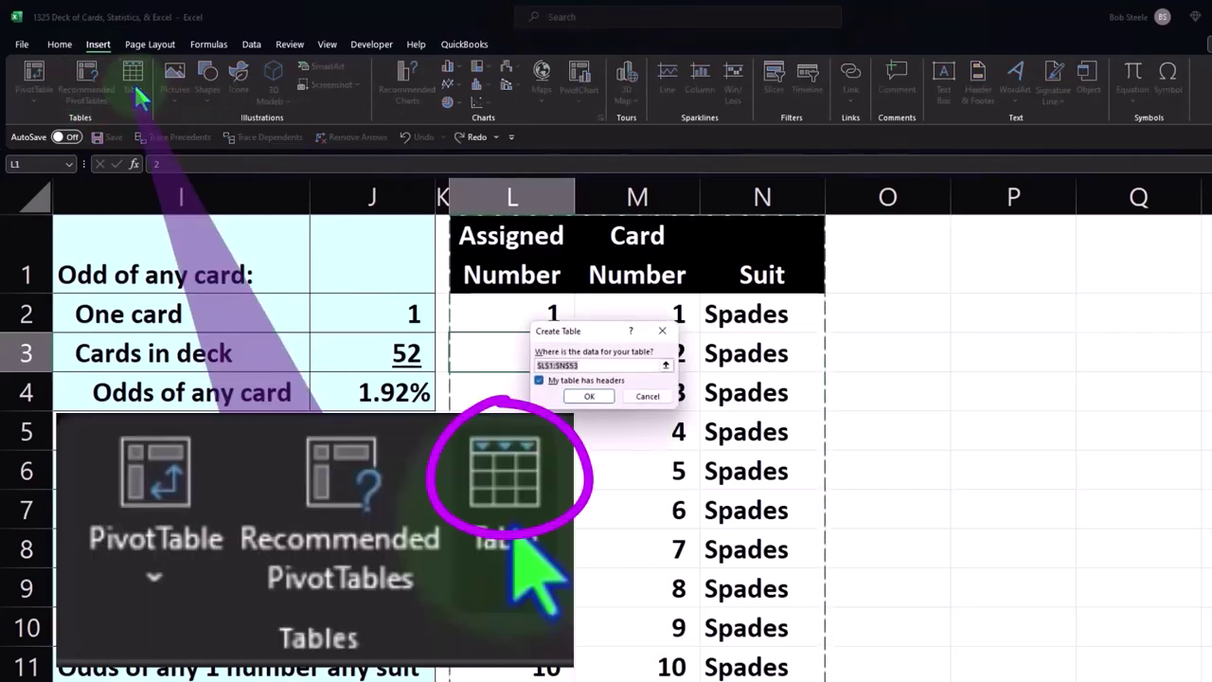
click(589, 397)
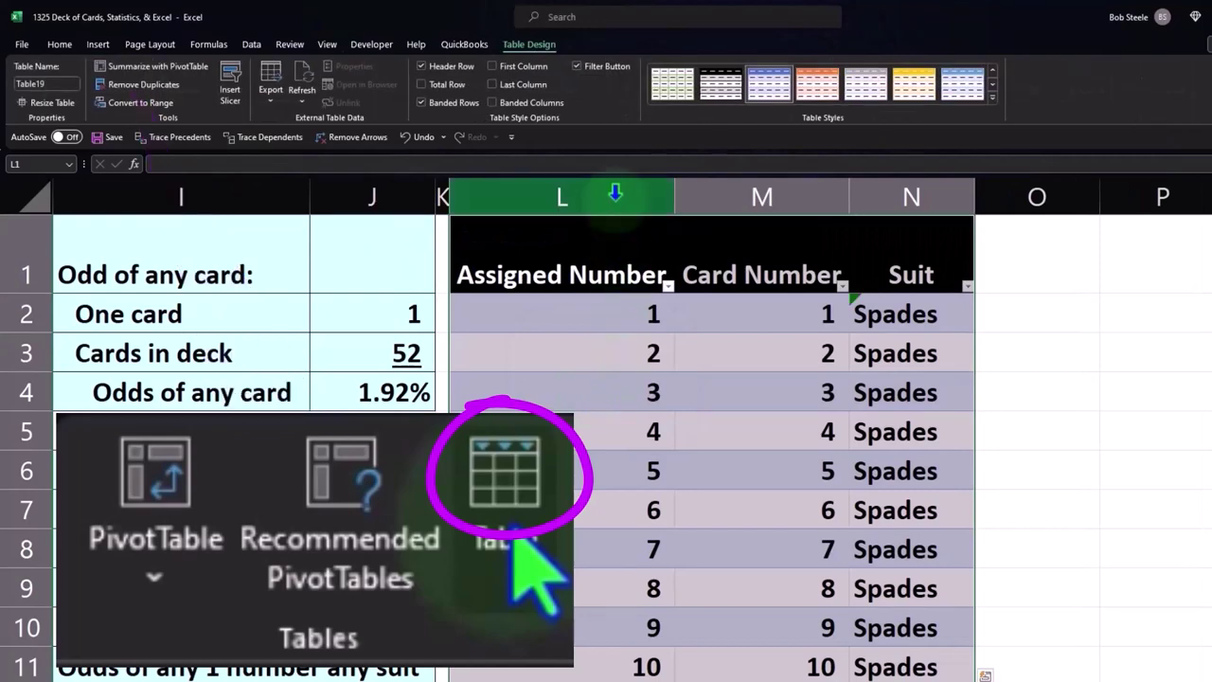
drag(615, 194, 577, 207)
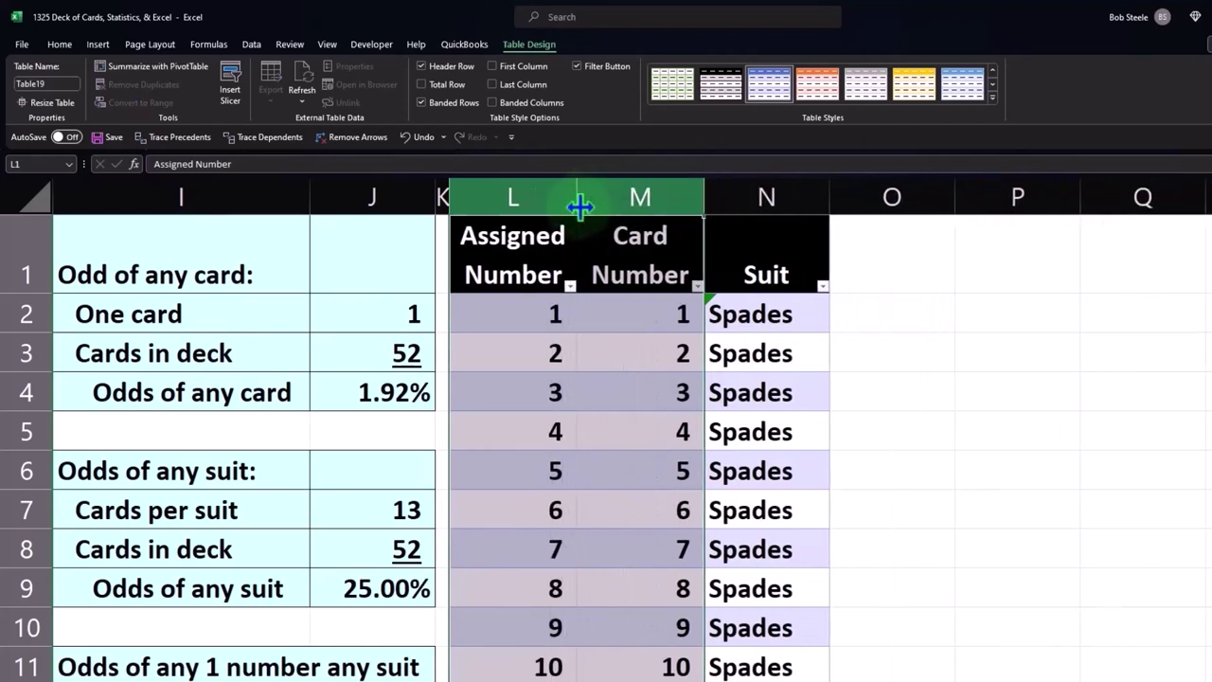
click(1068, 350)
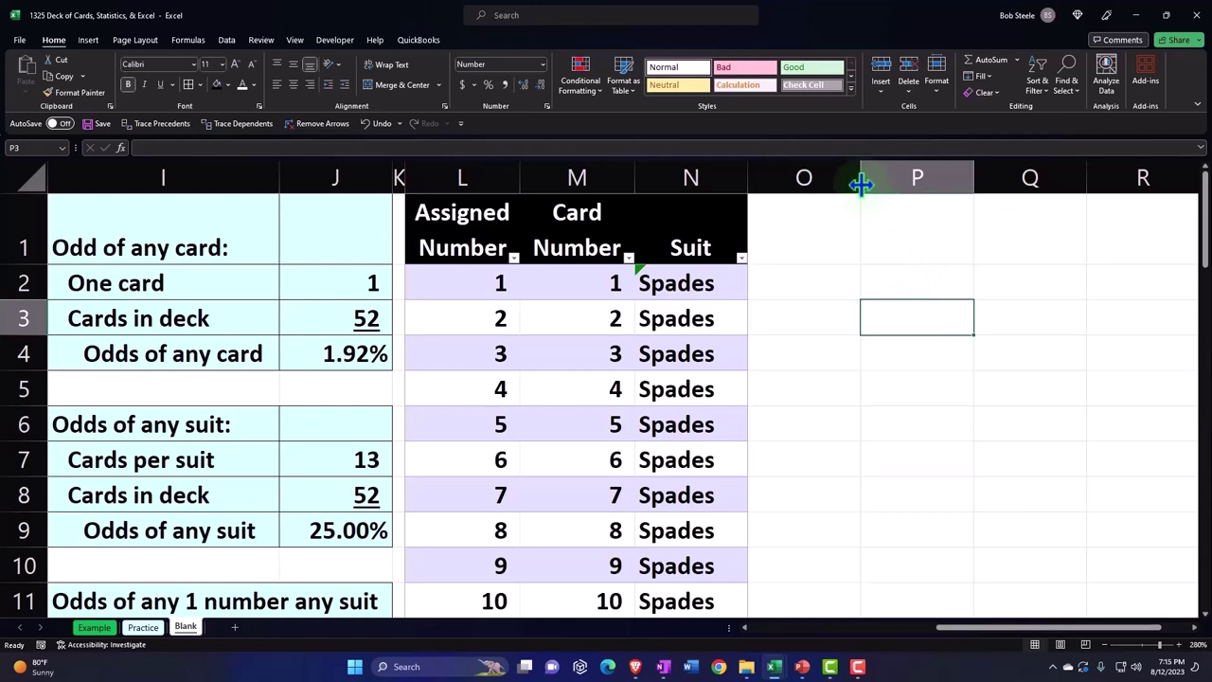
Narrow column O to a thin spacer and enter the heading Random Draw in cell P1.
drag(861, 183, 764, 184)
click(861, 257)
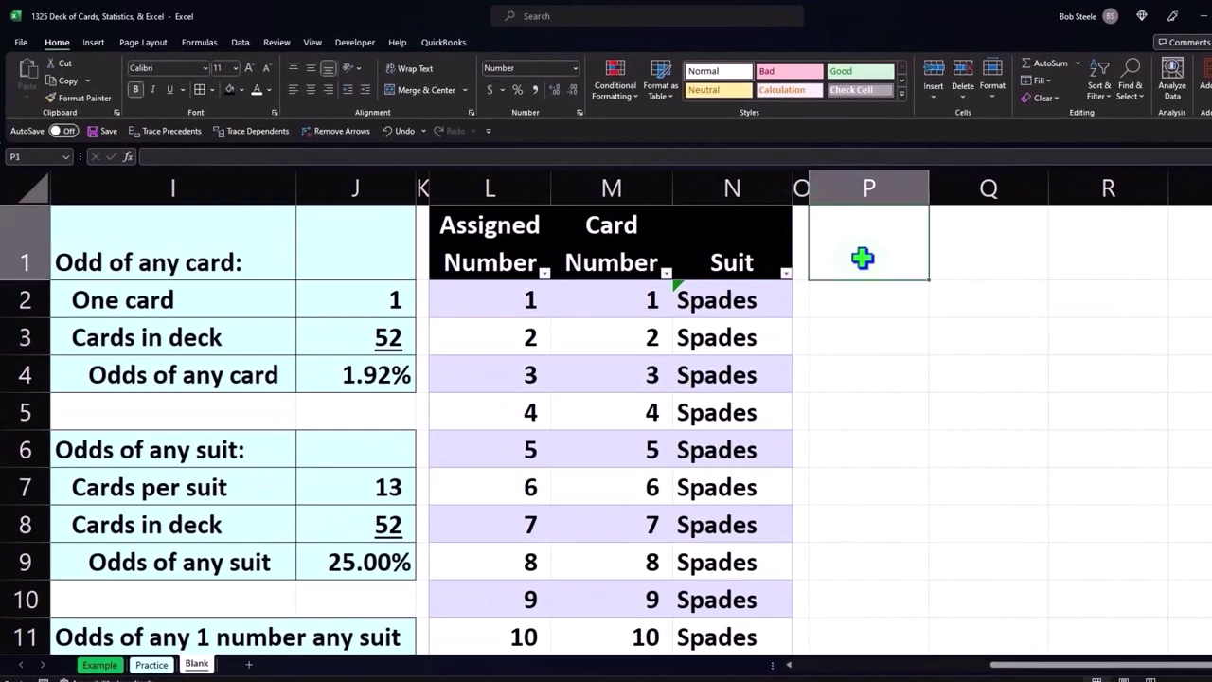
text(Random Draw)
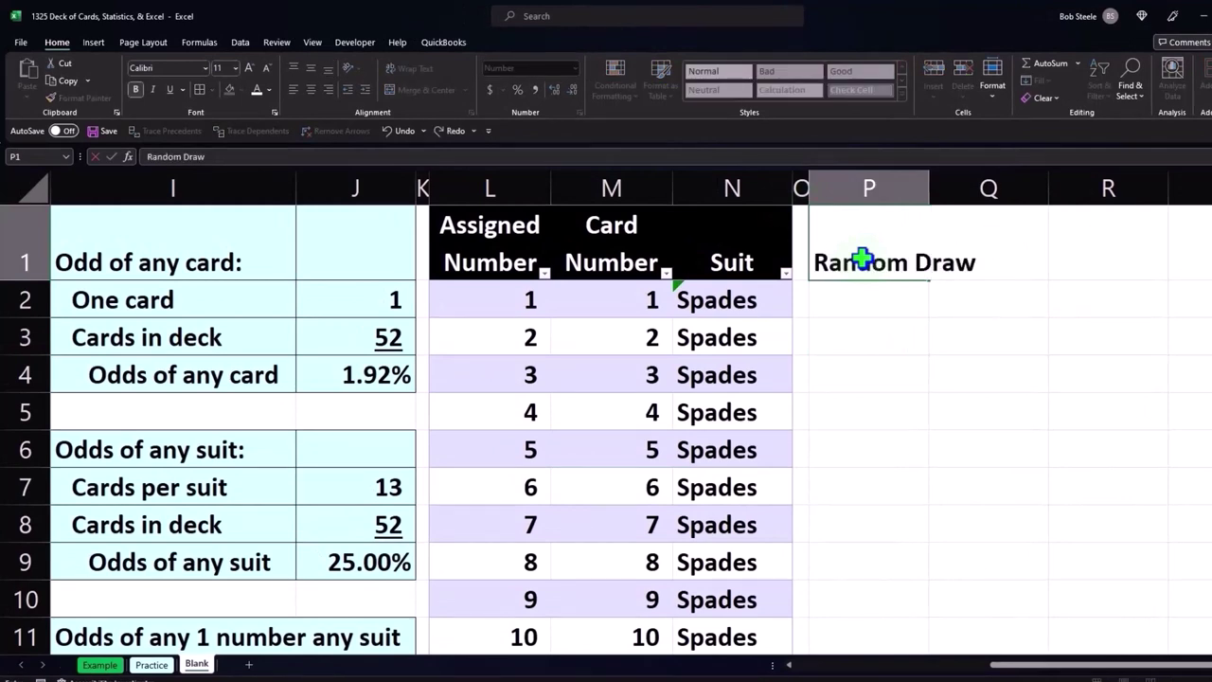
key(Return)
Format the Random Draw heading in P1 with black fill, white font, wrapped text and centred alignment.
click(860, 257)
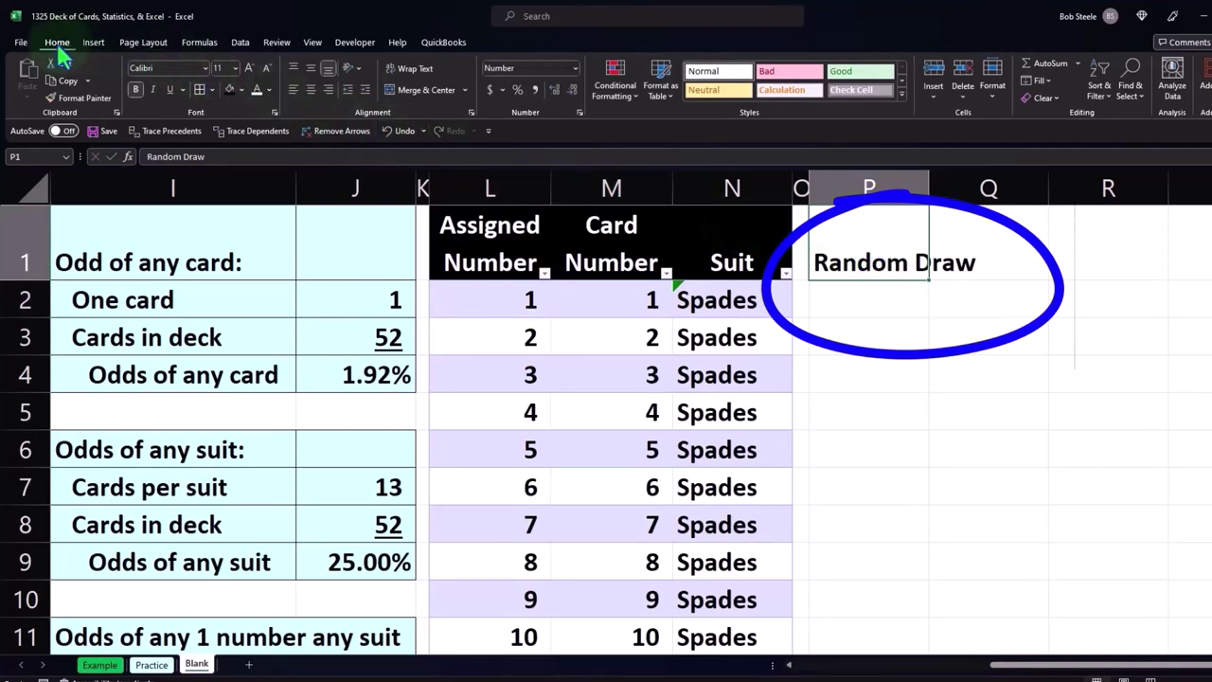
click(229, 89)
click(256, 89)
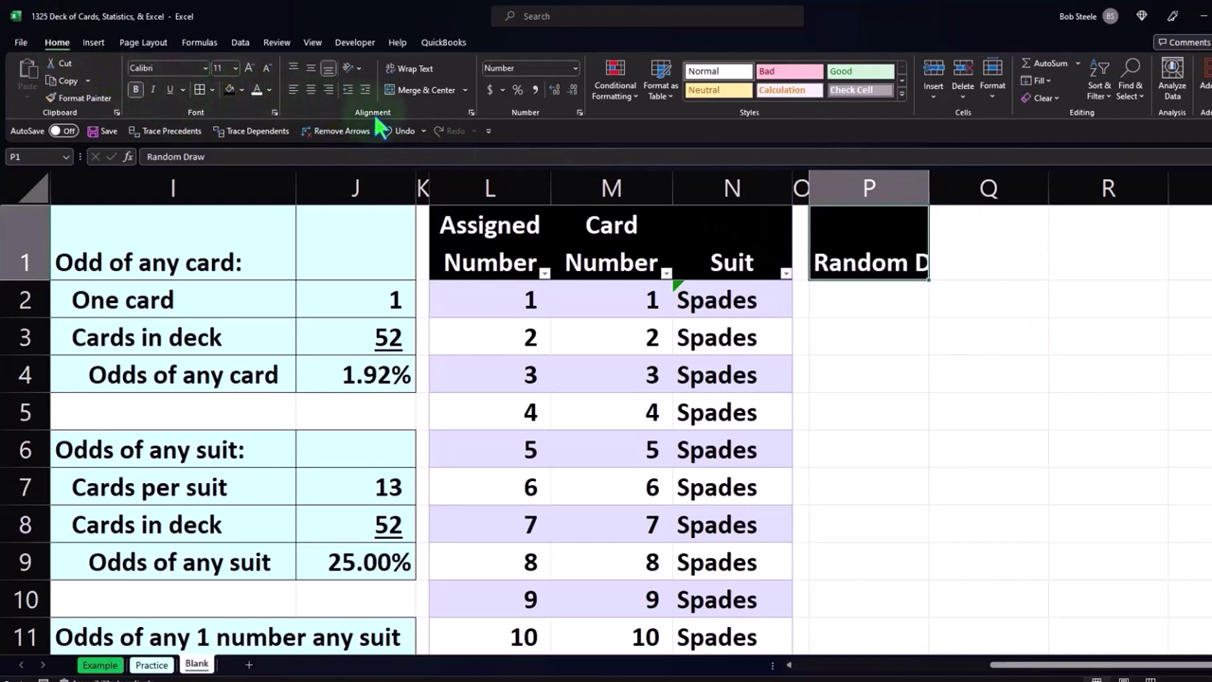
click(403, 72)
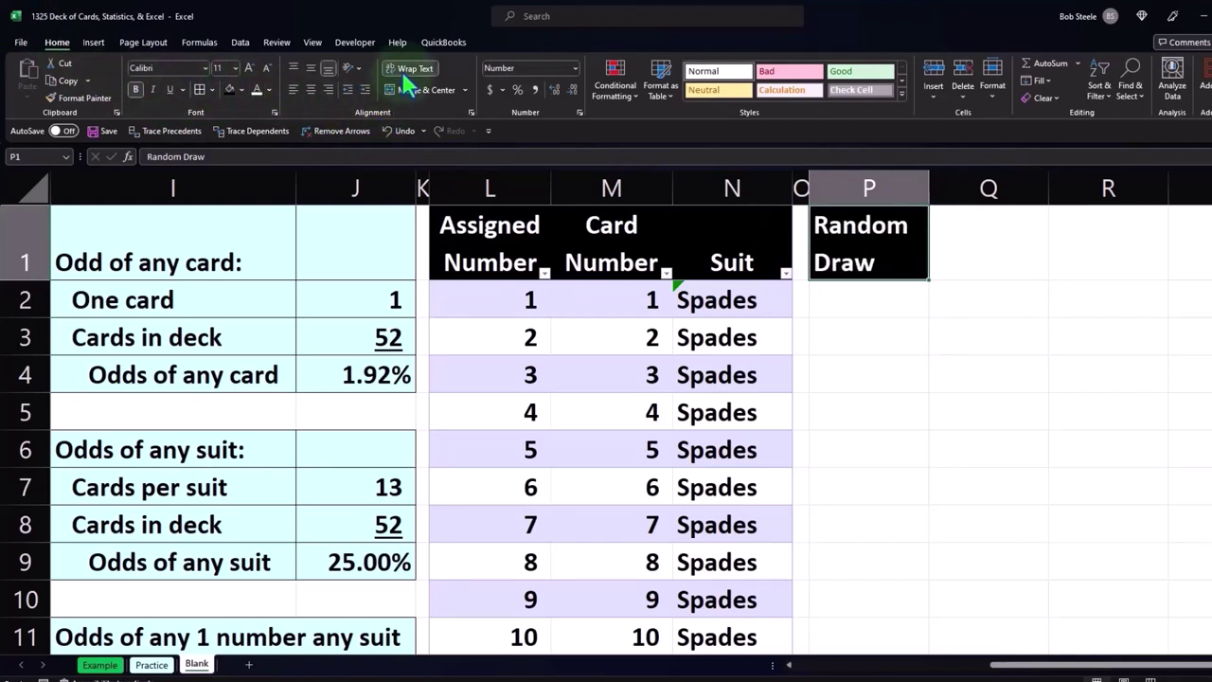
click(311, 89)
Enter the formula =RANDBETWEEN(1,52) in cell P2 to draw a random card number.
click(862, 299)
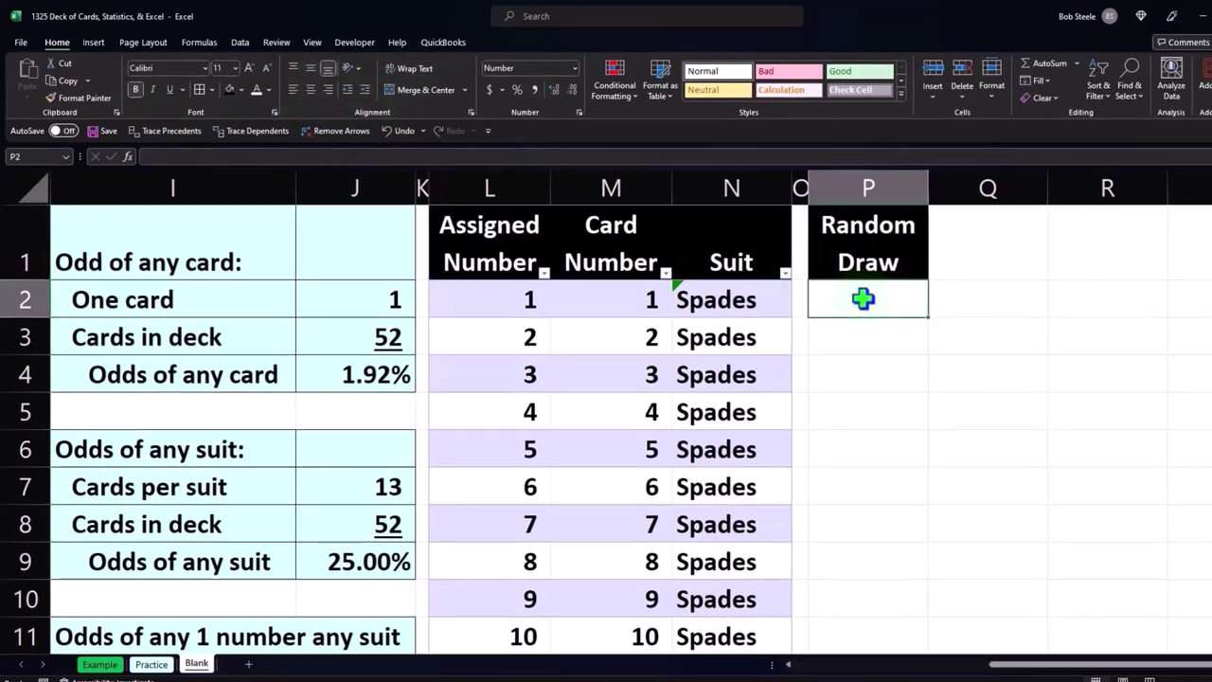
text(=)
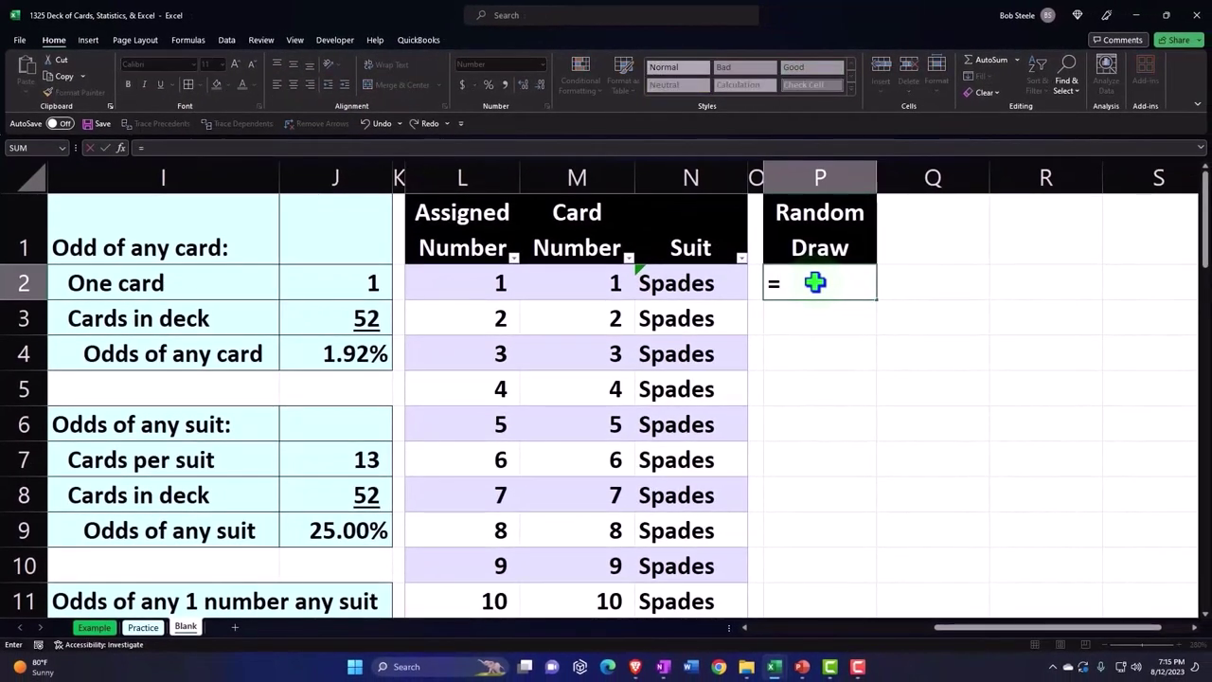
text(rand)
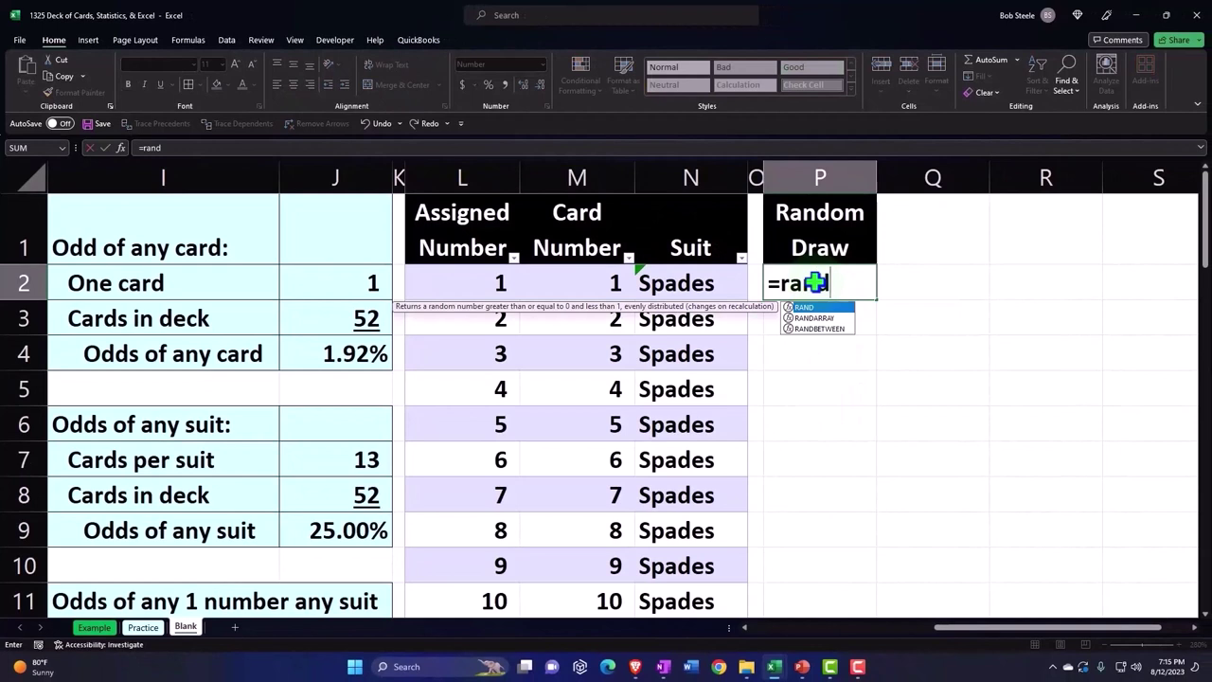
double_click(837, 327)
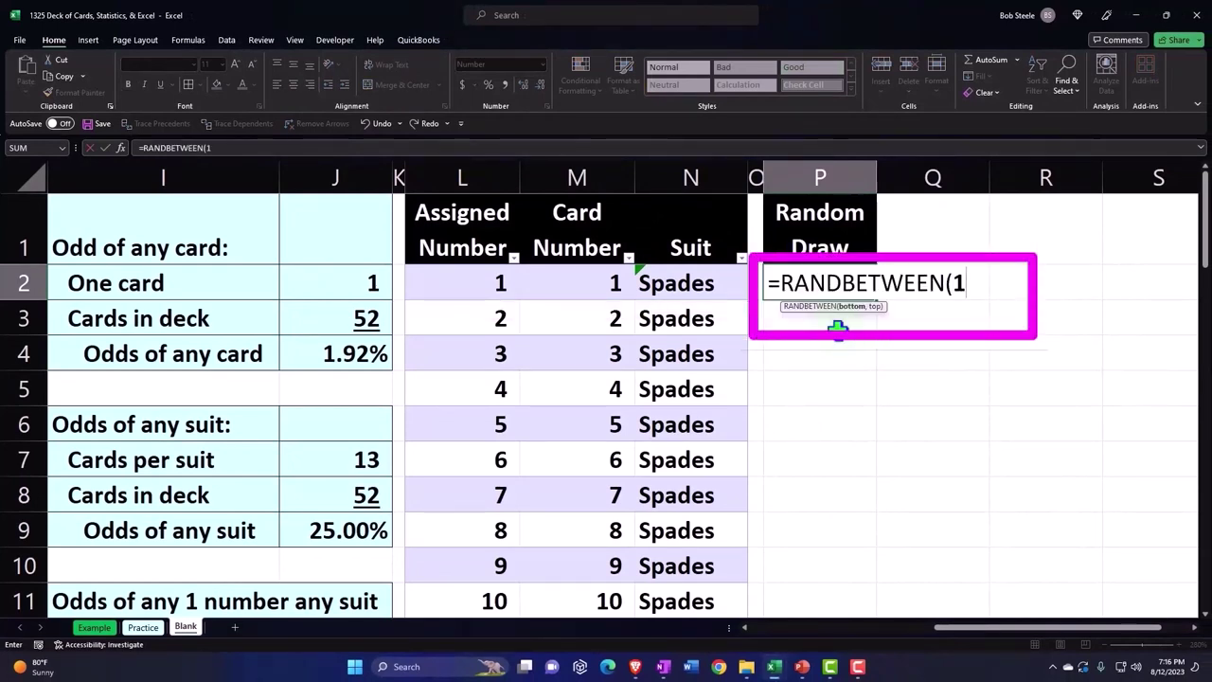
text(1,52)
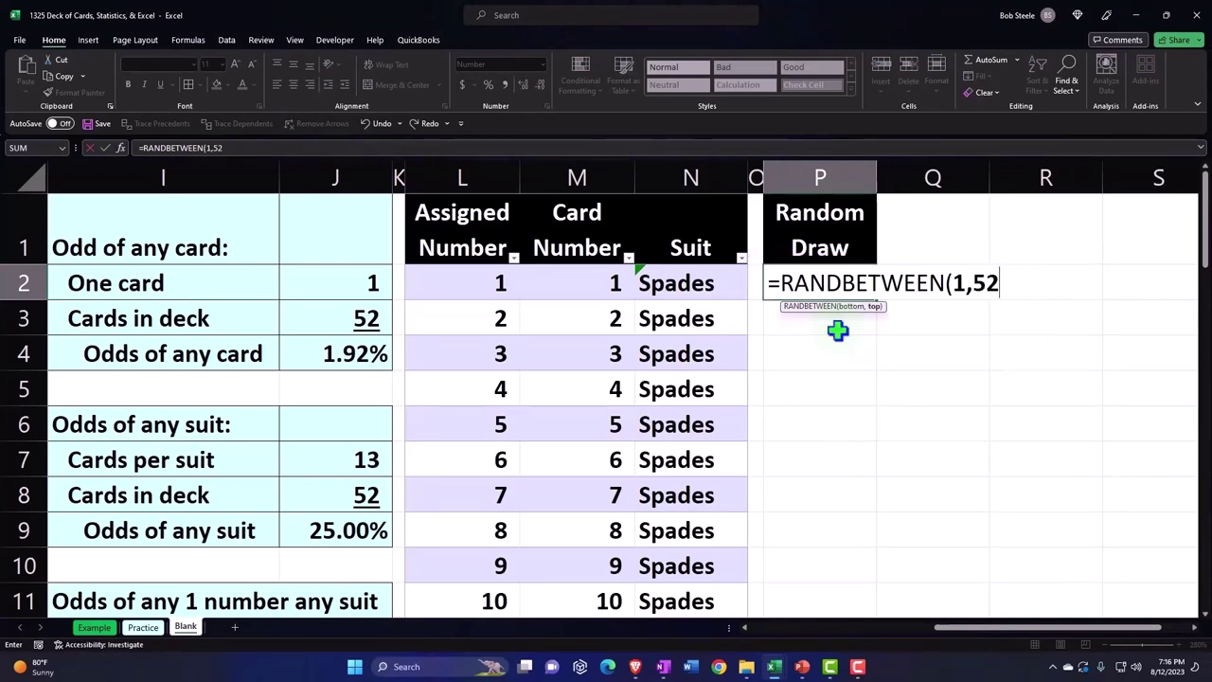
text())
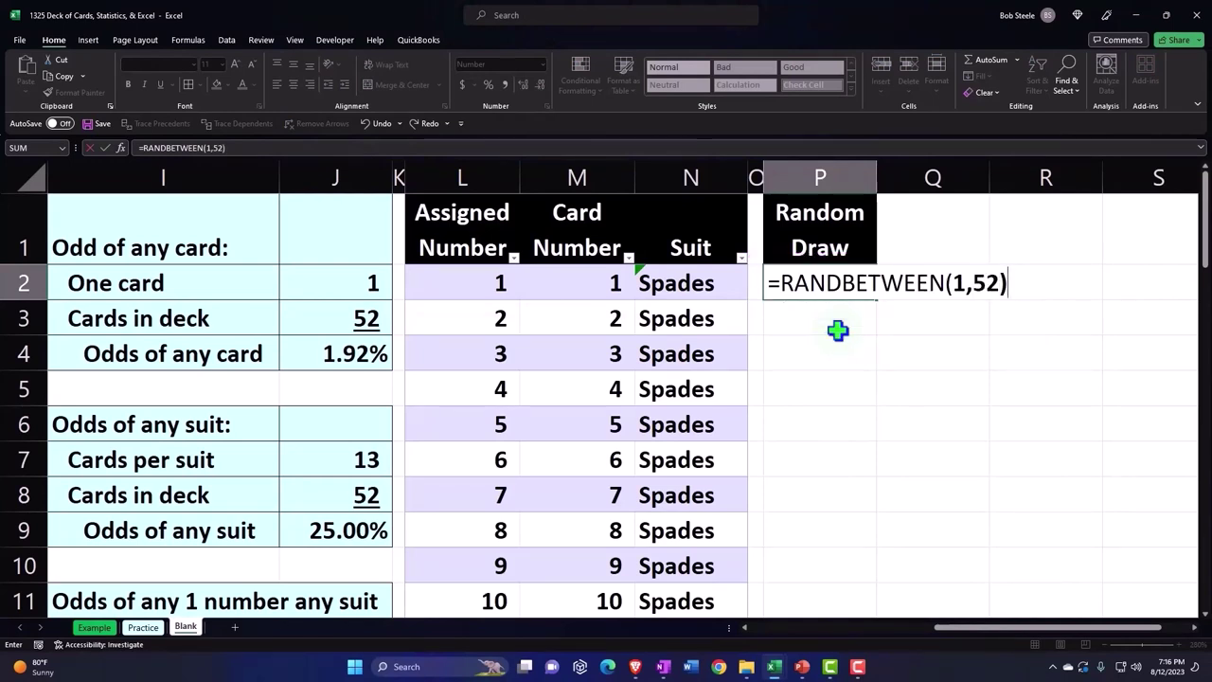
key(Return)
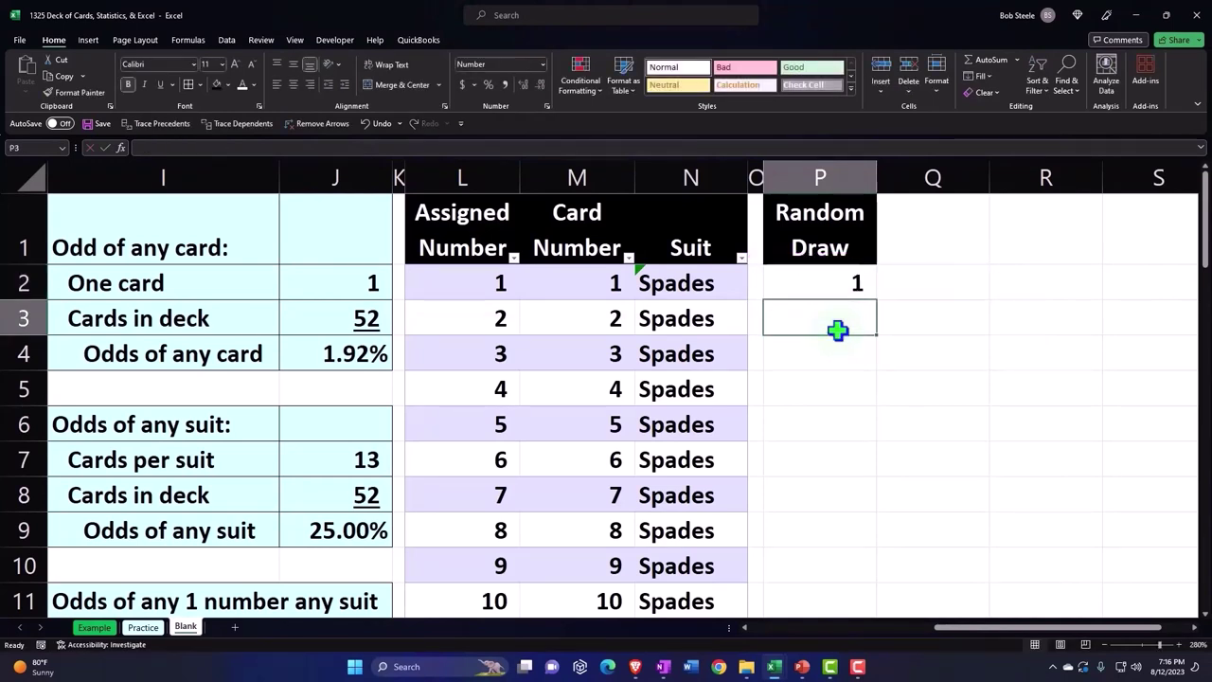
Fill the RANDBETWEEN formula from P2 down to row 5001.
click(849, 289)
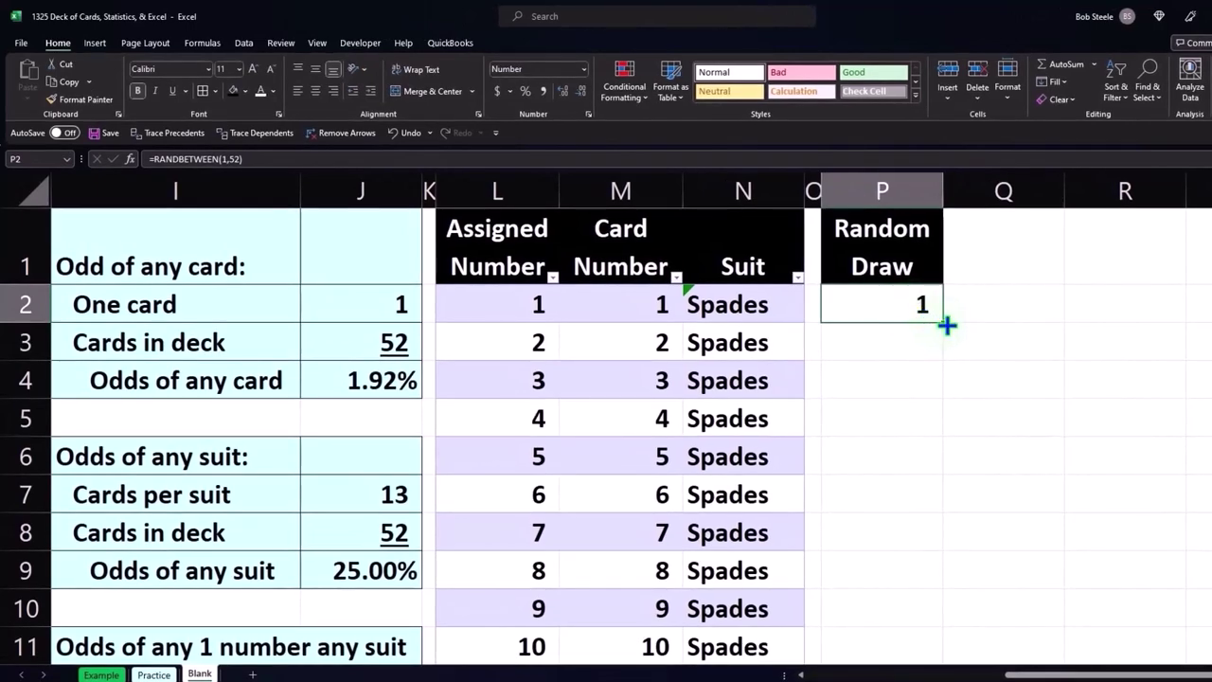
drag(947, 325, 896, 626)
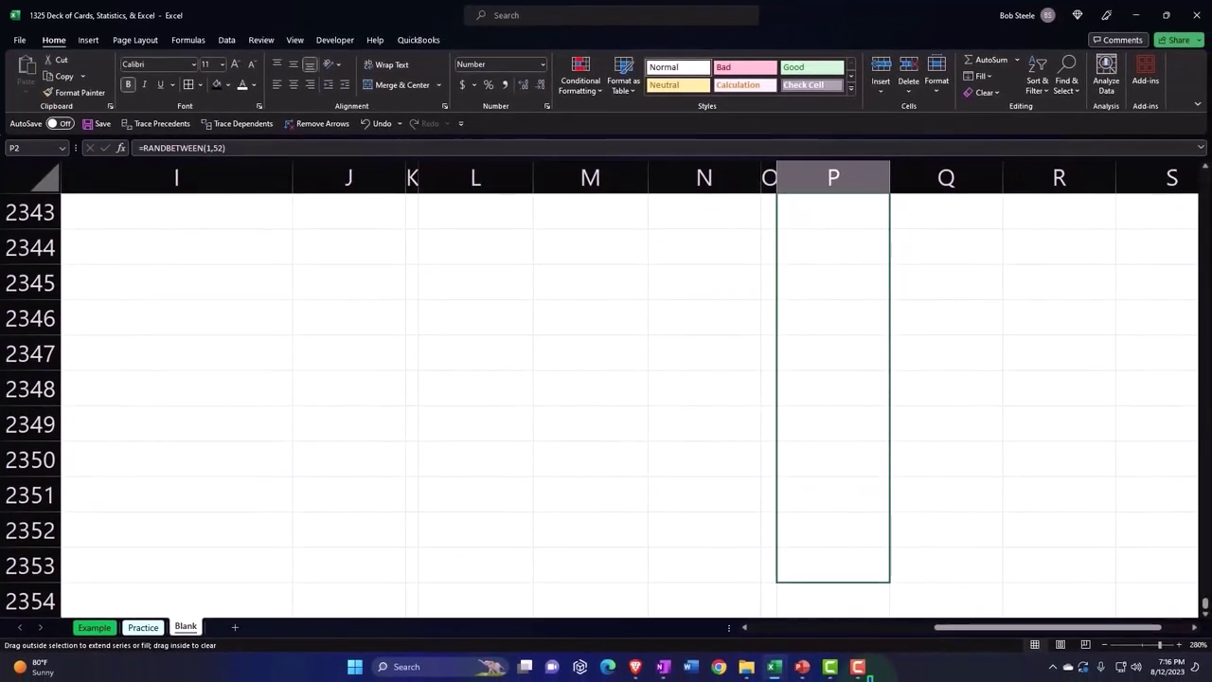
drag(870, 674, 865, 560)
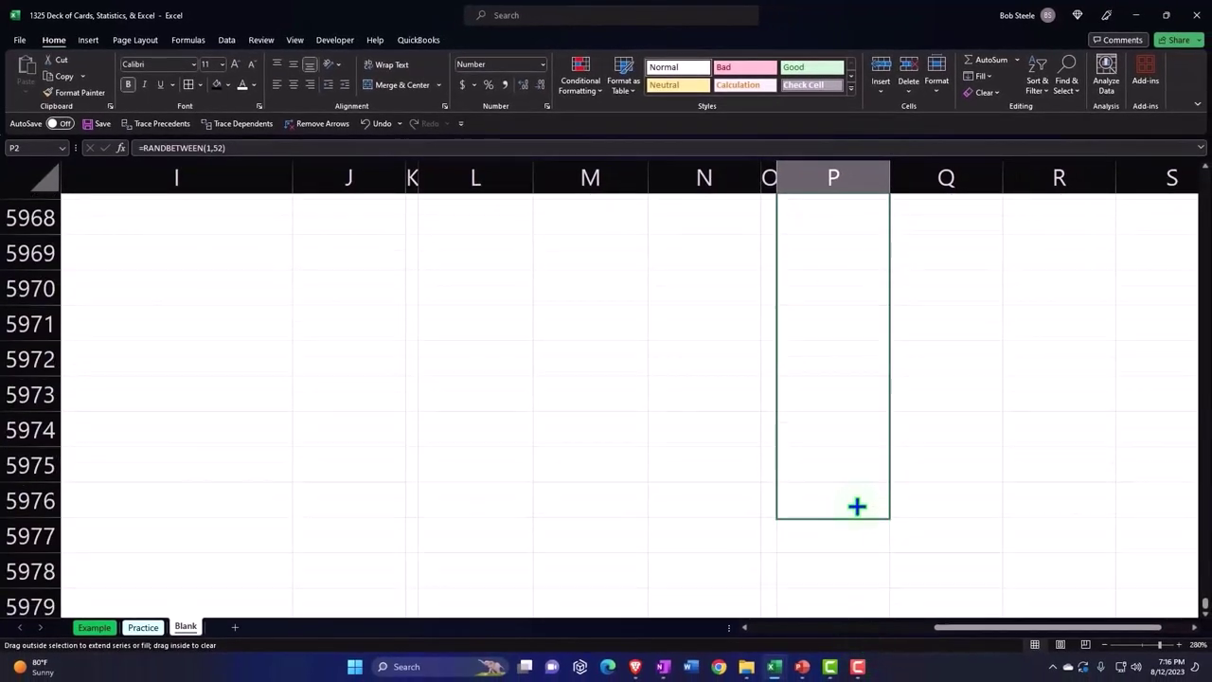
drag(858, 505, 852, 642)
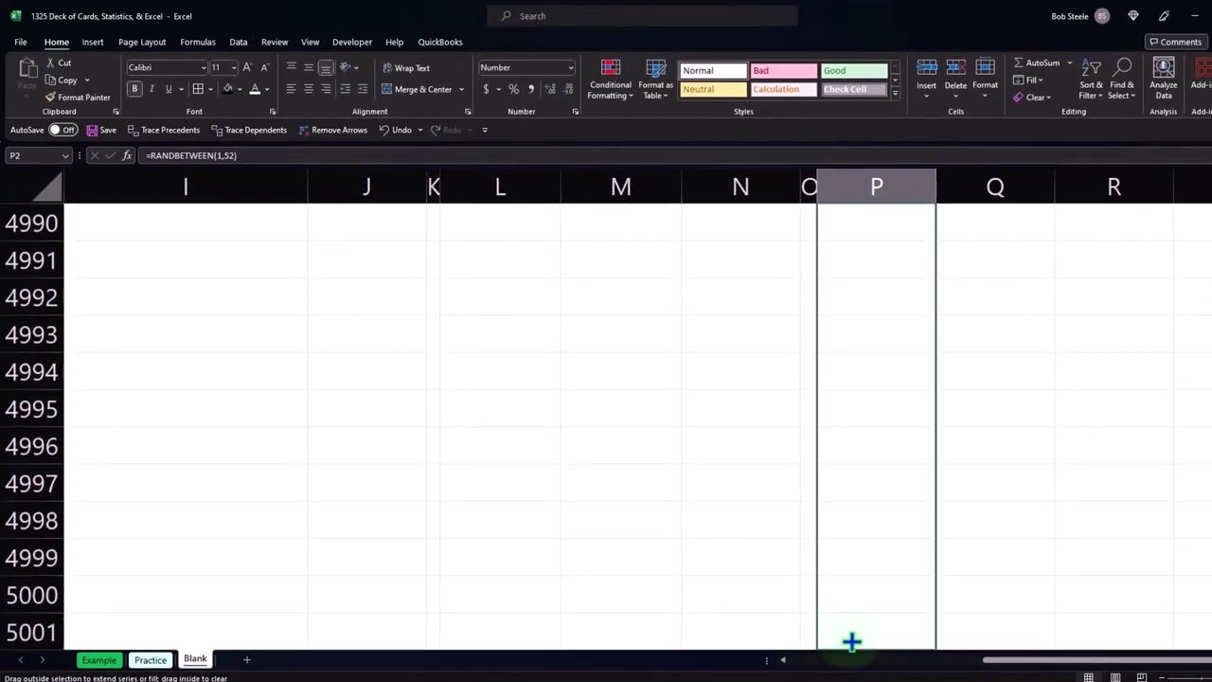
drag(853, 642, 852, 642)
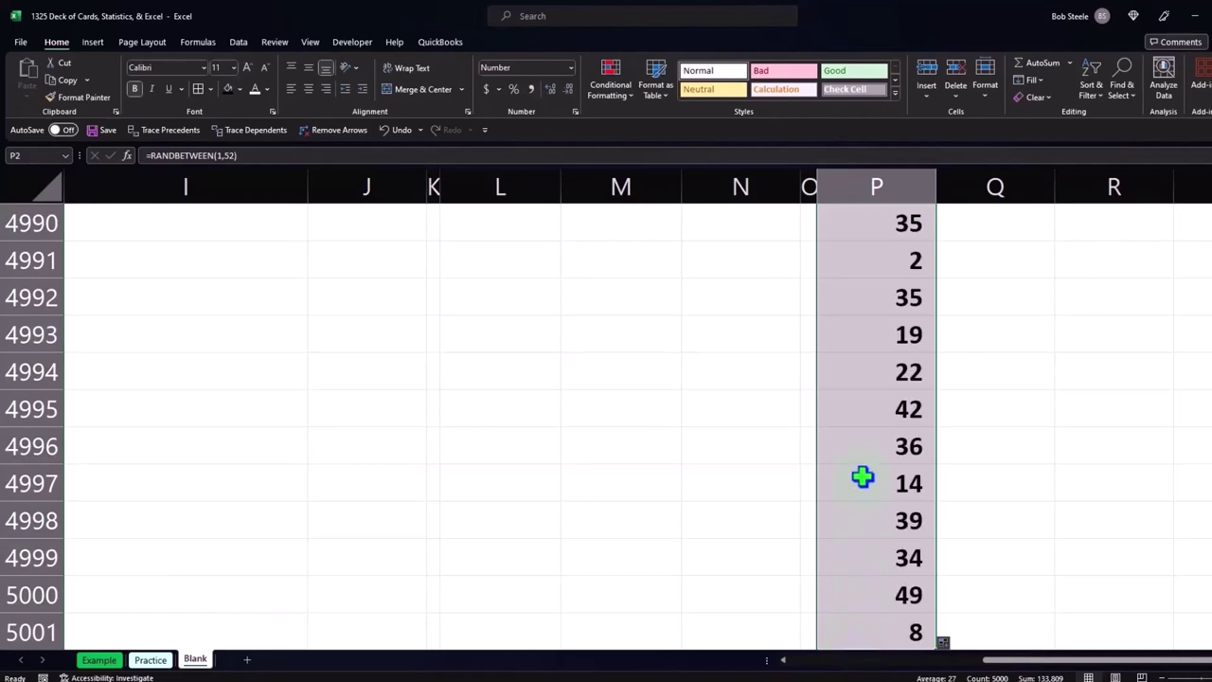
scroll(882, 493, down, 1)
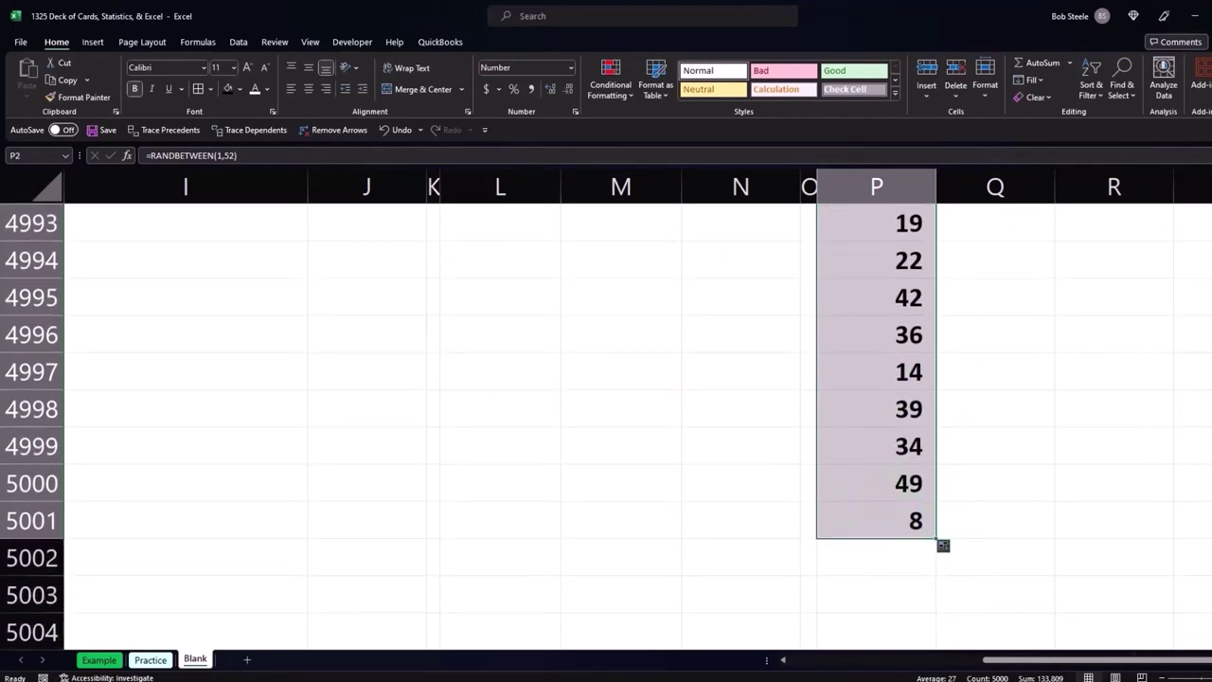
key(ctrl+BackSpace)
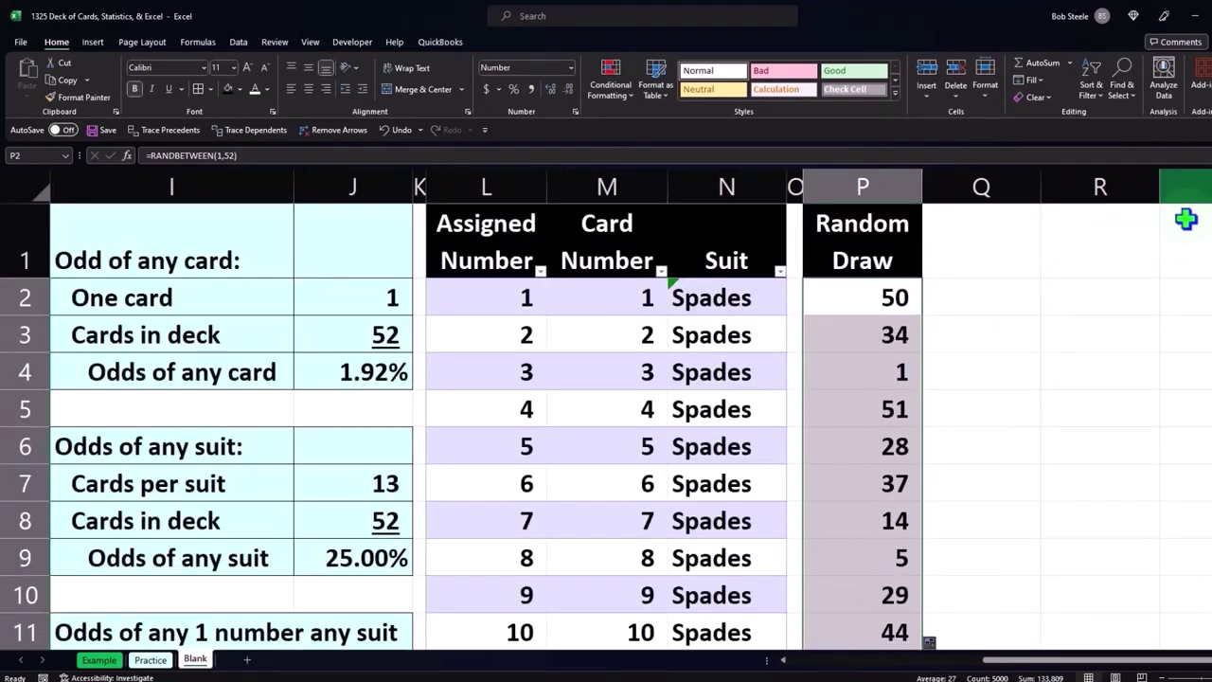
Convert the range P1:P5001 into a table with headers and narrow column P so its heading wraps.
click(867, 378)
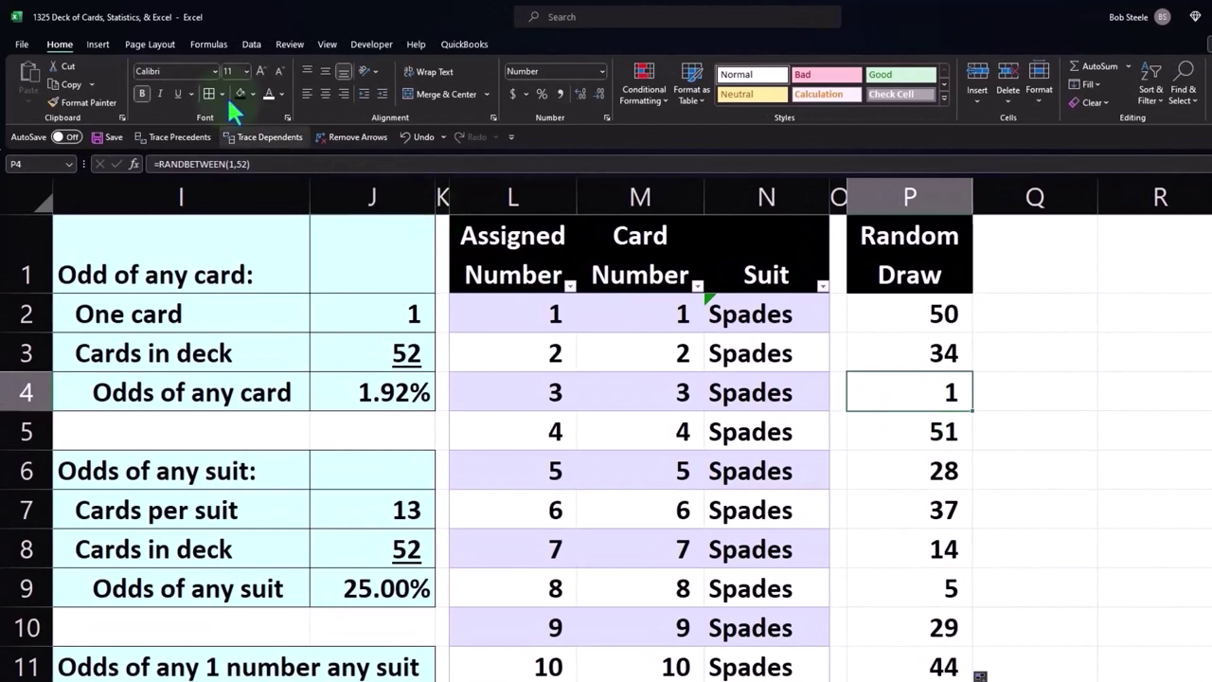
click(104, 41)
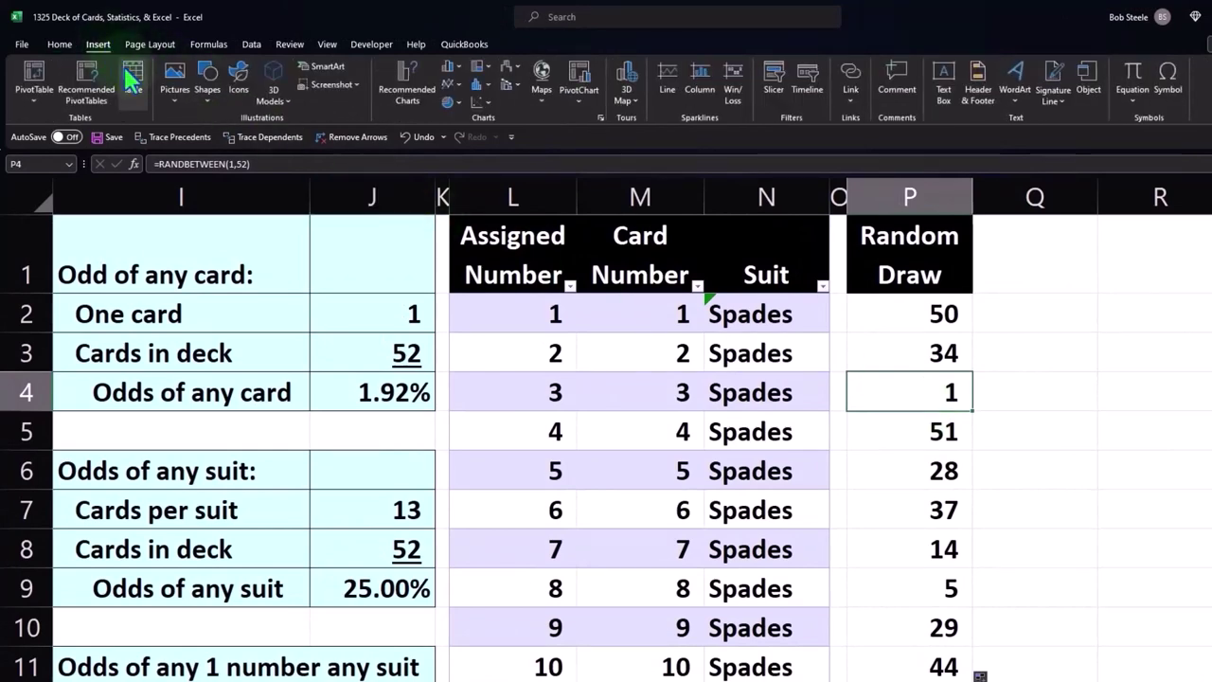
click(131, 73)
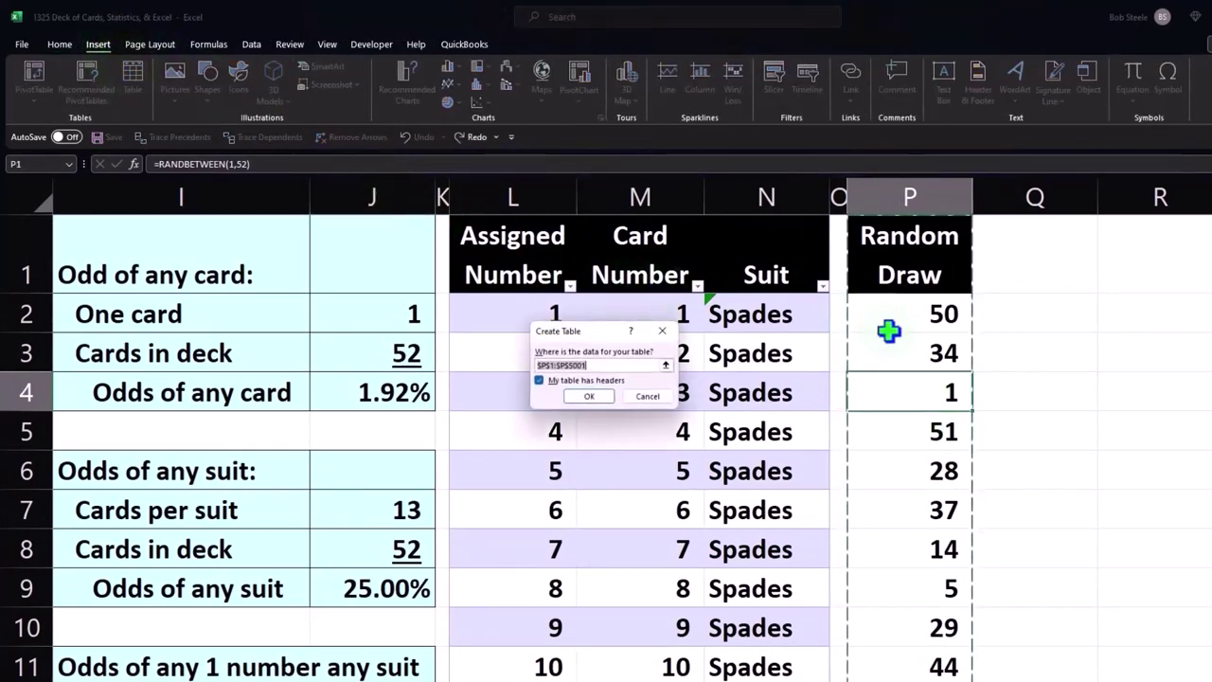
click(589, 398)
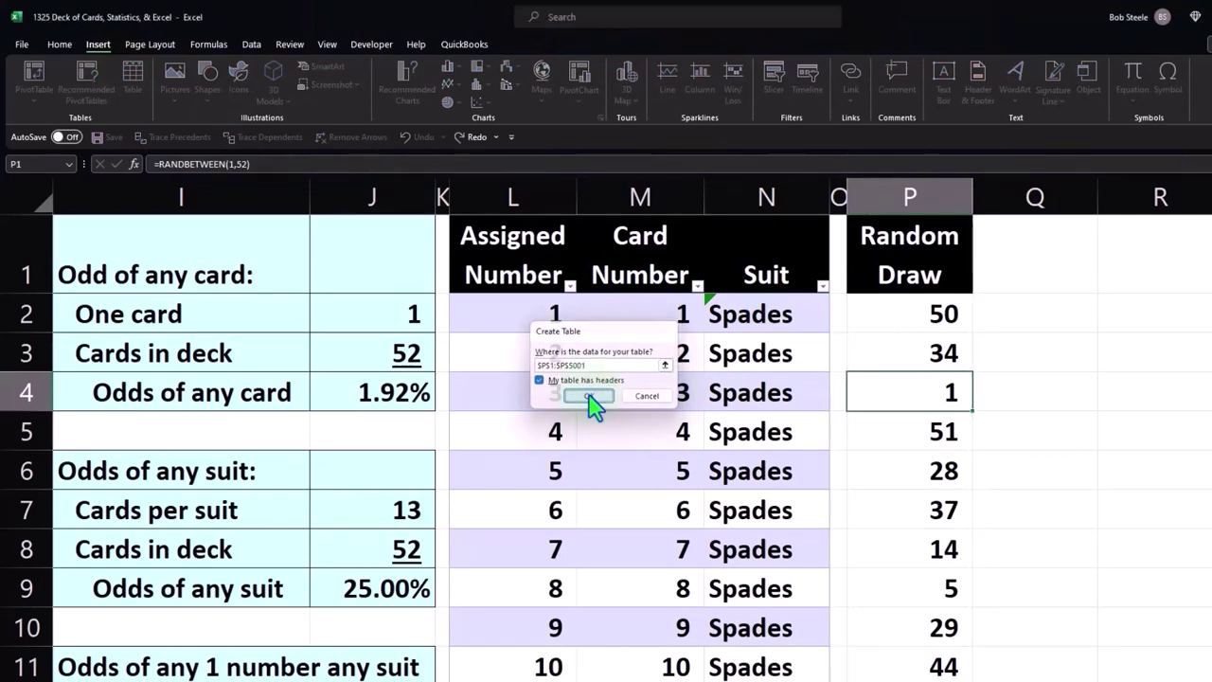
click(947, 378)
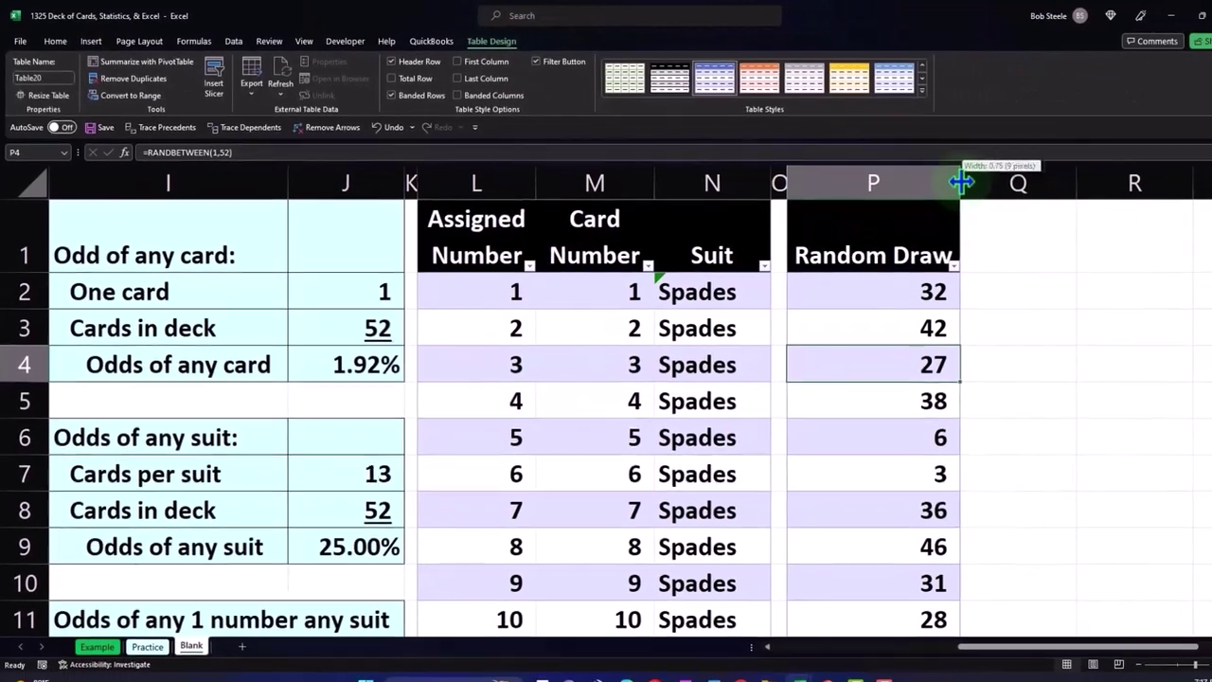
drag(1034, 196, 933, 196)
drag(842, 177, 862, 178)
Re-enter the formula in P3 to recalculate the draws, and try to sort the Random Draw table from smallest to largest.
double_click(835, 322)
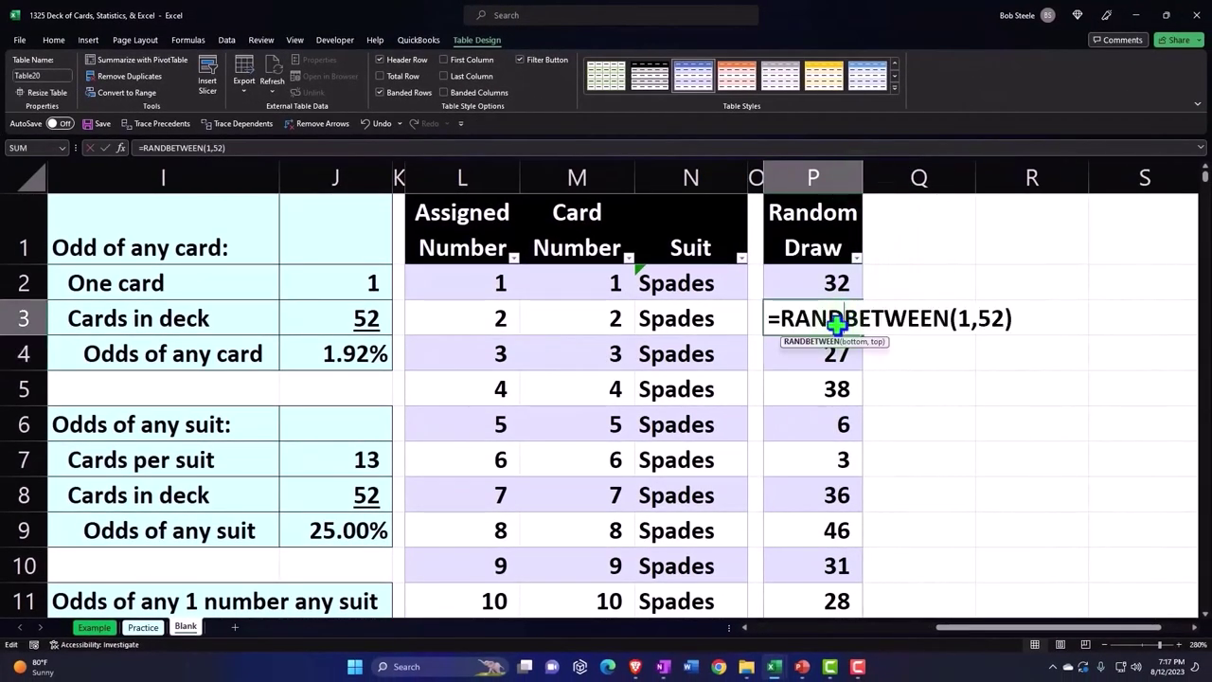
key(Return)
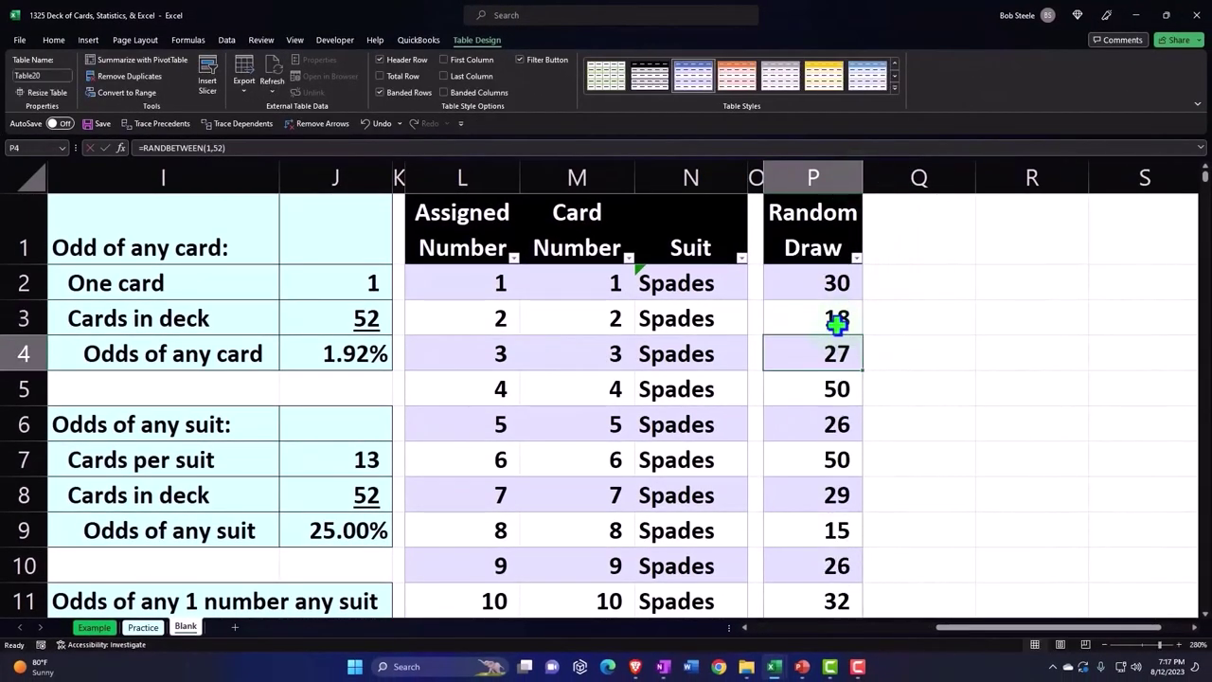
click(856, 257)
click(806, 277)
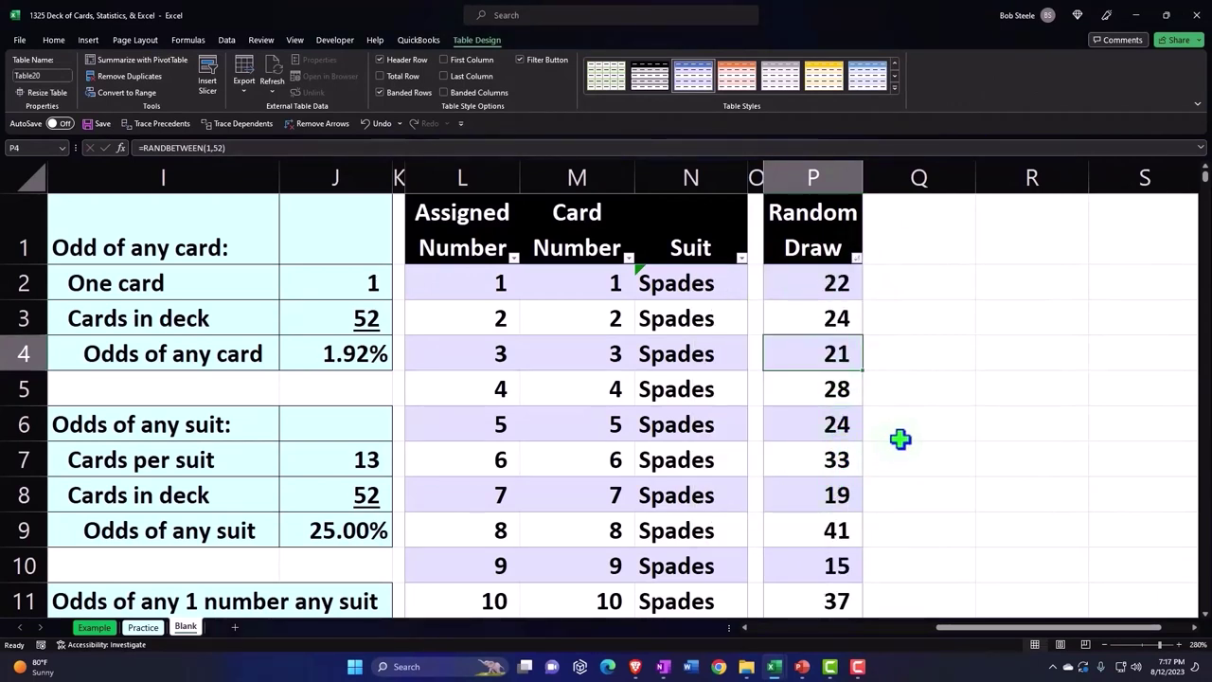
click(929, 424)
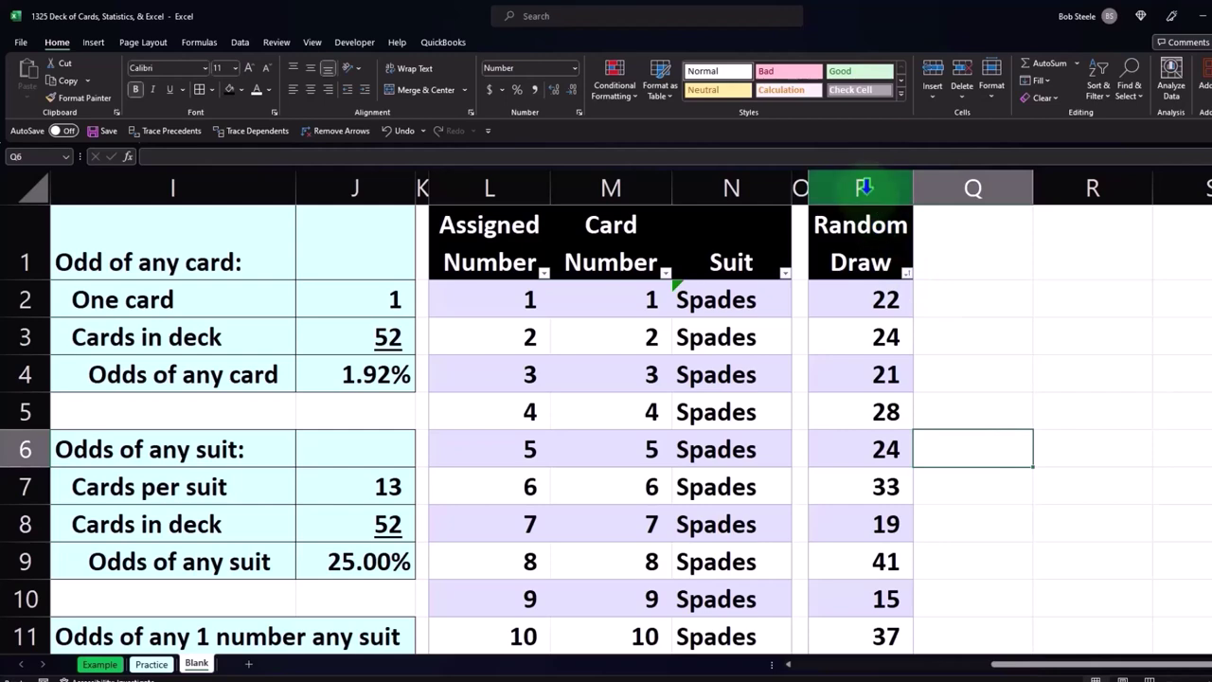
Copy the Random Draw column P and paste it as values only starting at R1.
click(864, 189)
right_click(858, 238)
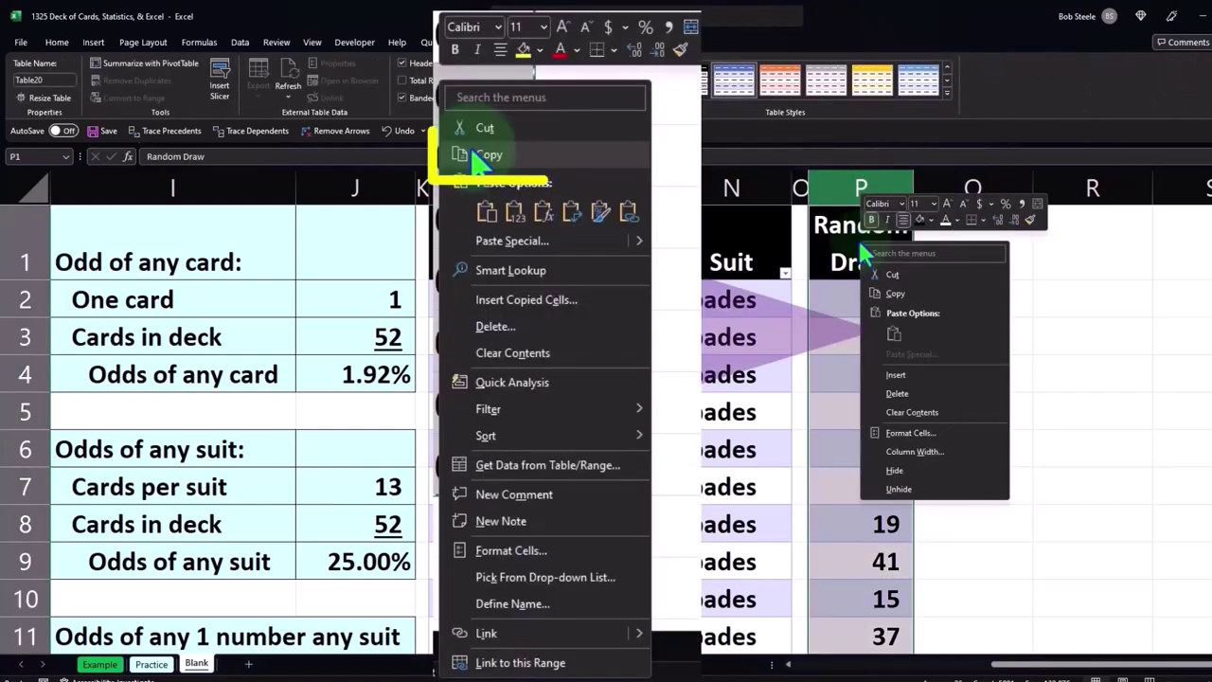
click(876, 288)
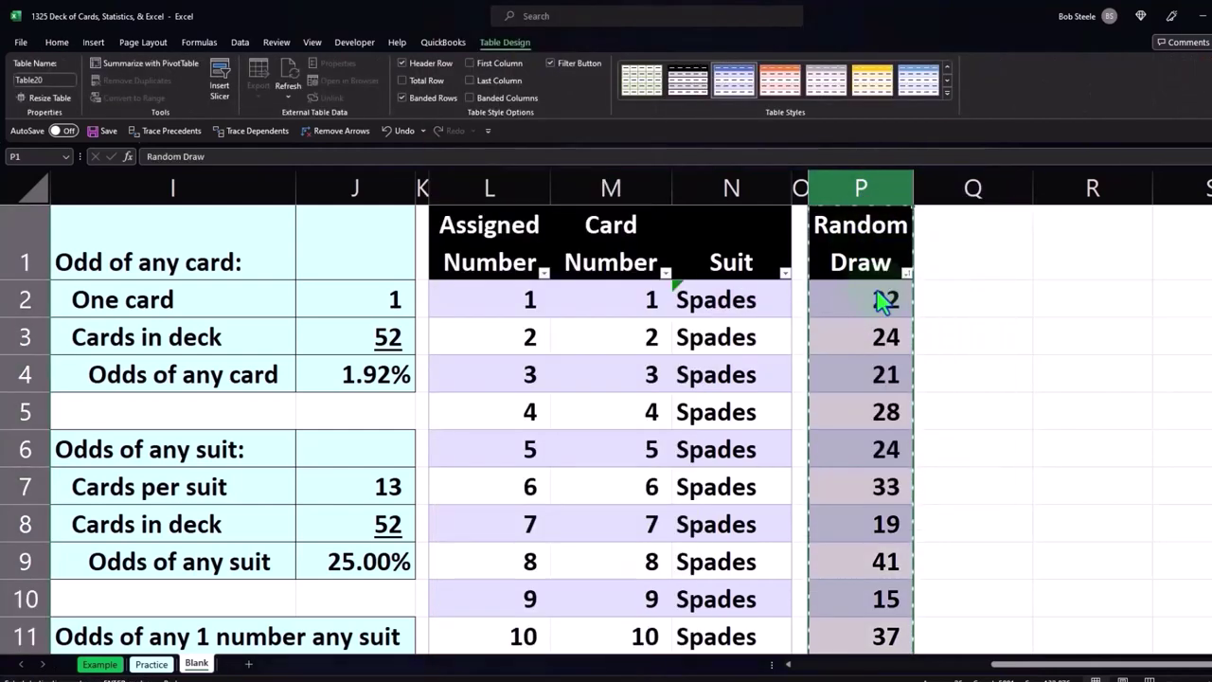
click(1080, 237)
right_click(1080, 244)
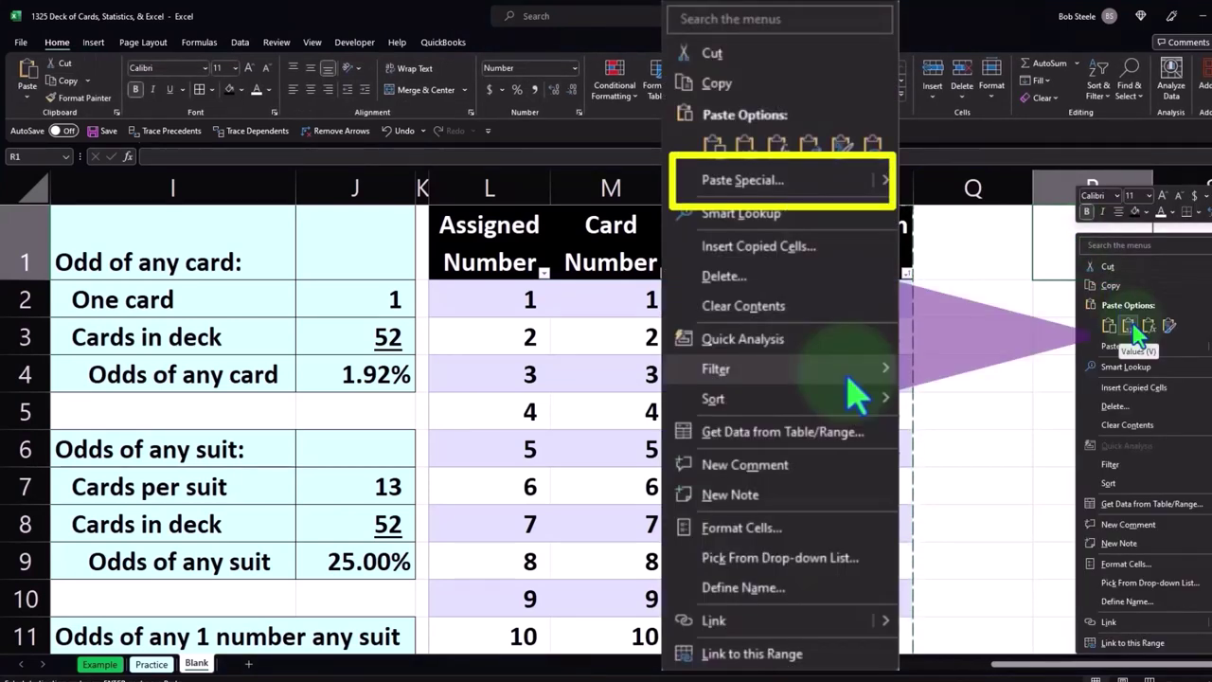
click(1130, 326)
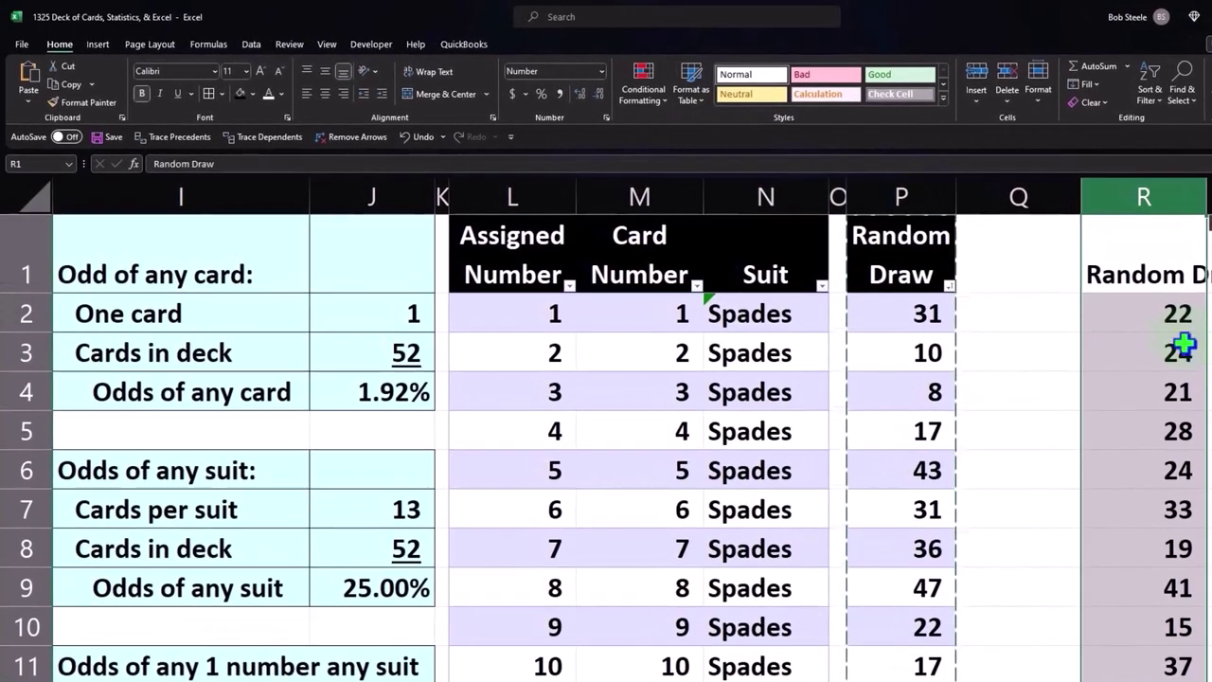
Convert the pasted Random Draw values in column R into a table.
click(1165, 355)
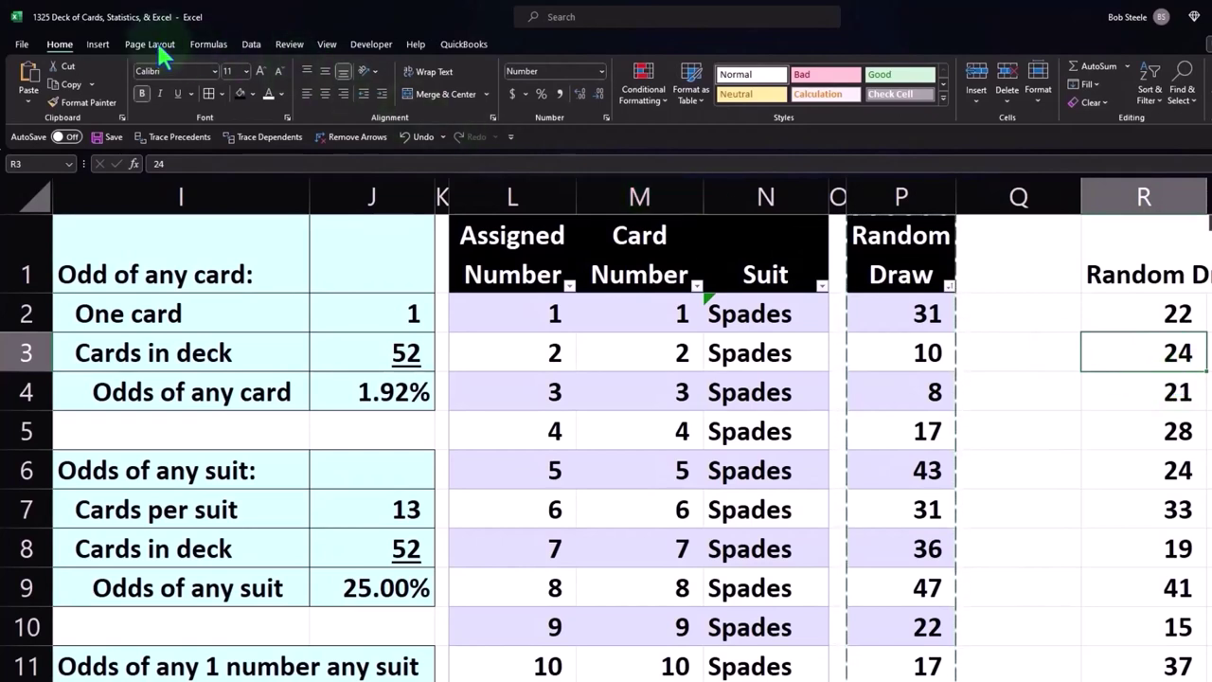
click(105, 43)
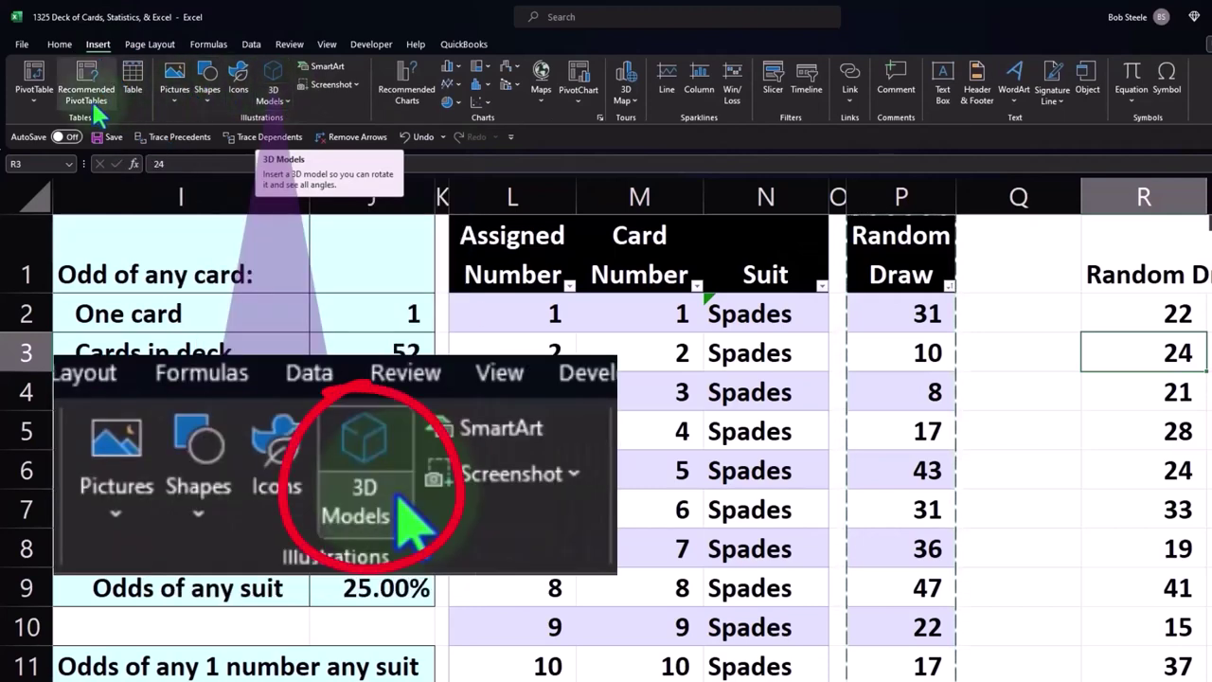
click(133, 90)
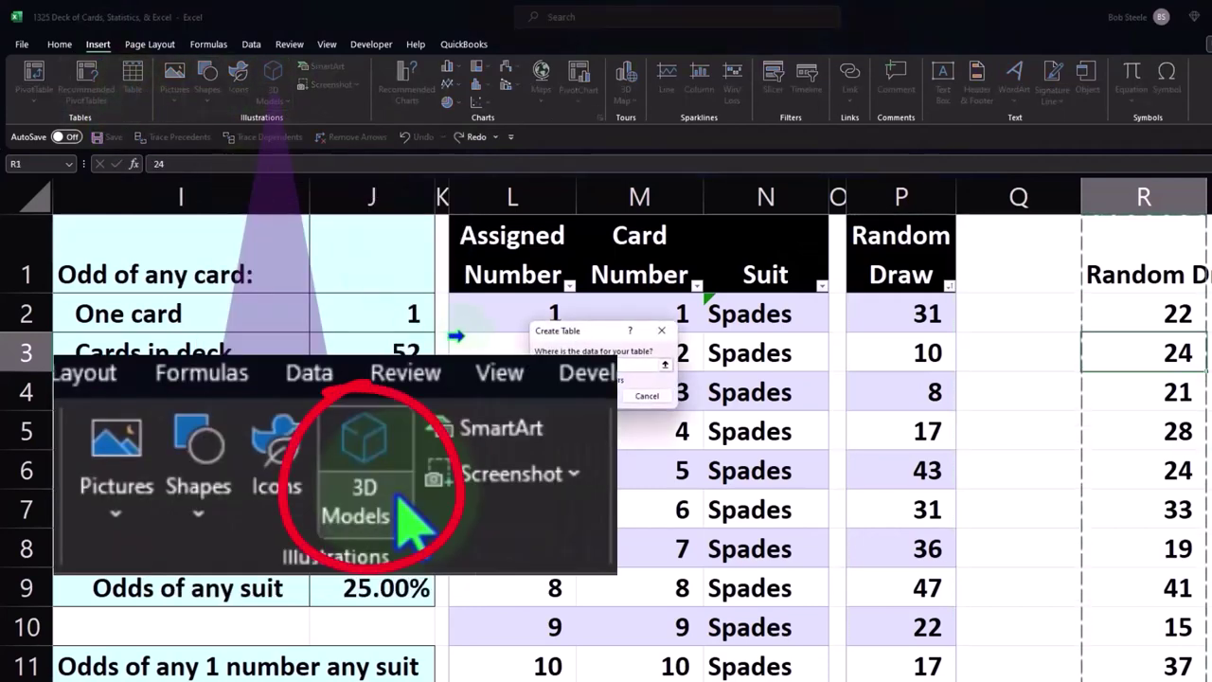
key(Return)
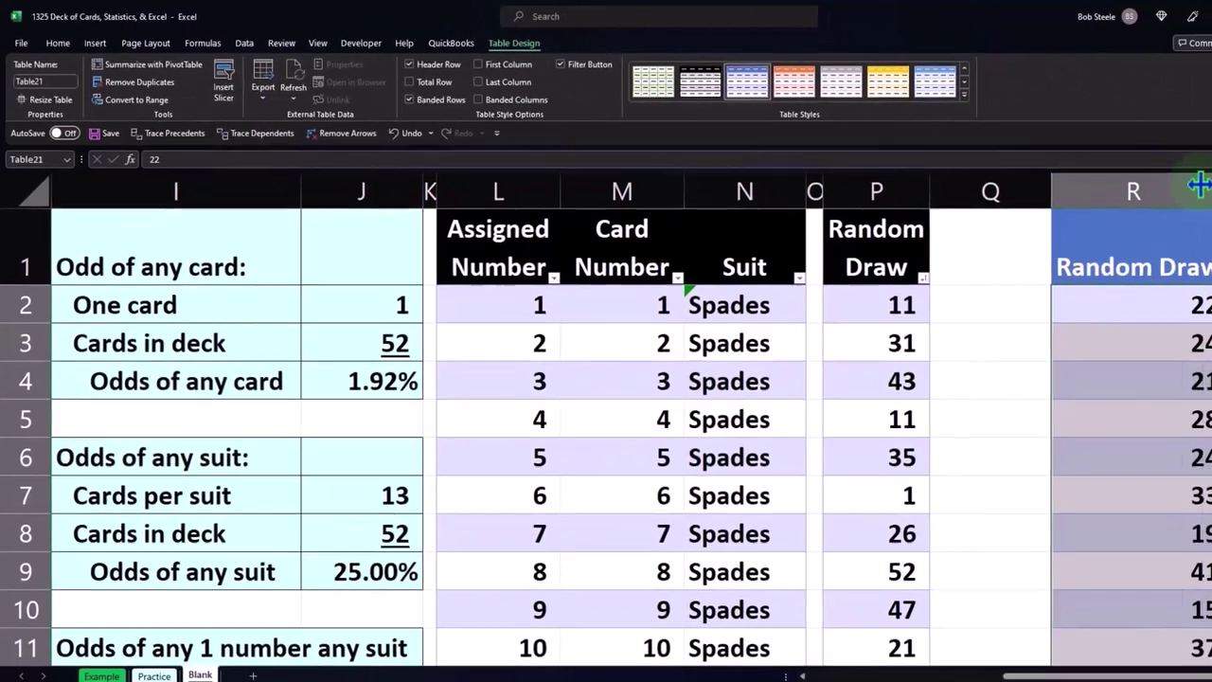
Wrap and center the Random Draw heading in R1 and narrow column R to fit it on two lines.
drag(1208, 194, 1176, 188)
click(1010, 246)
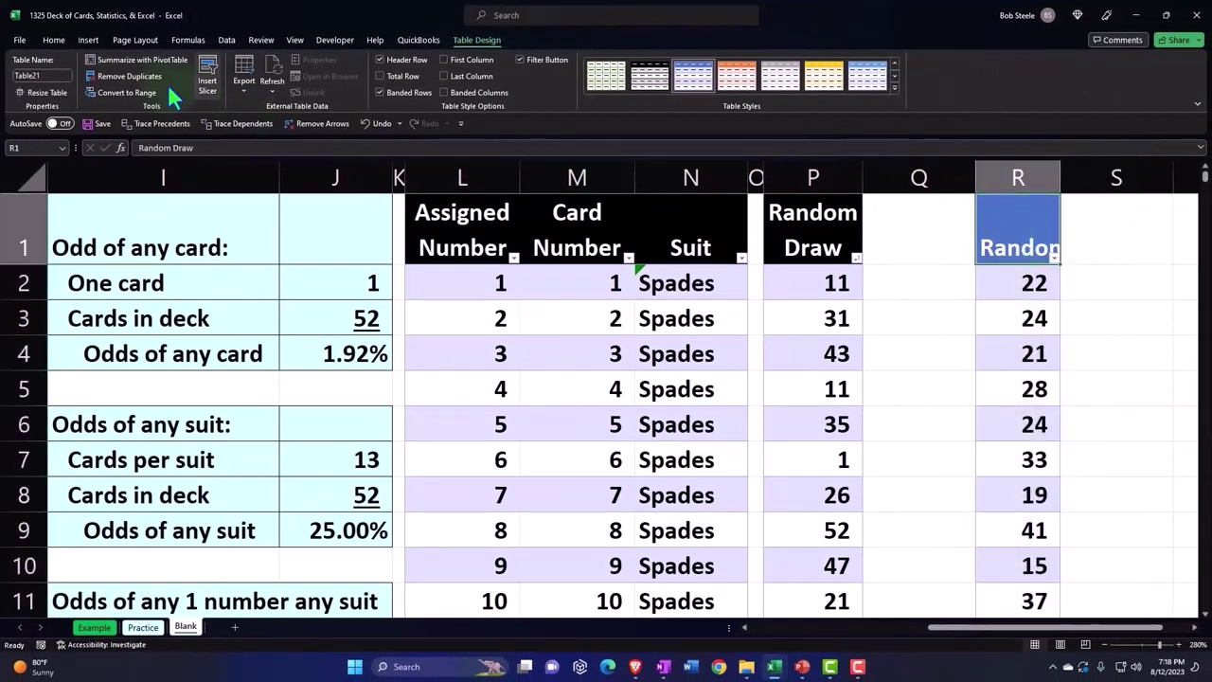
click(53, 40)
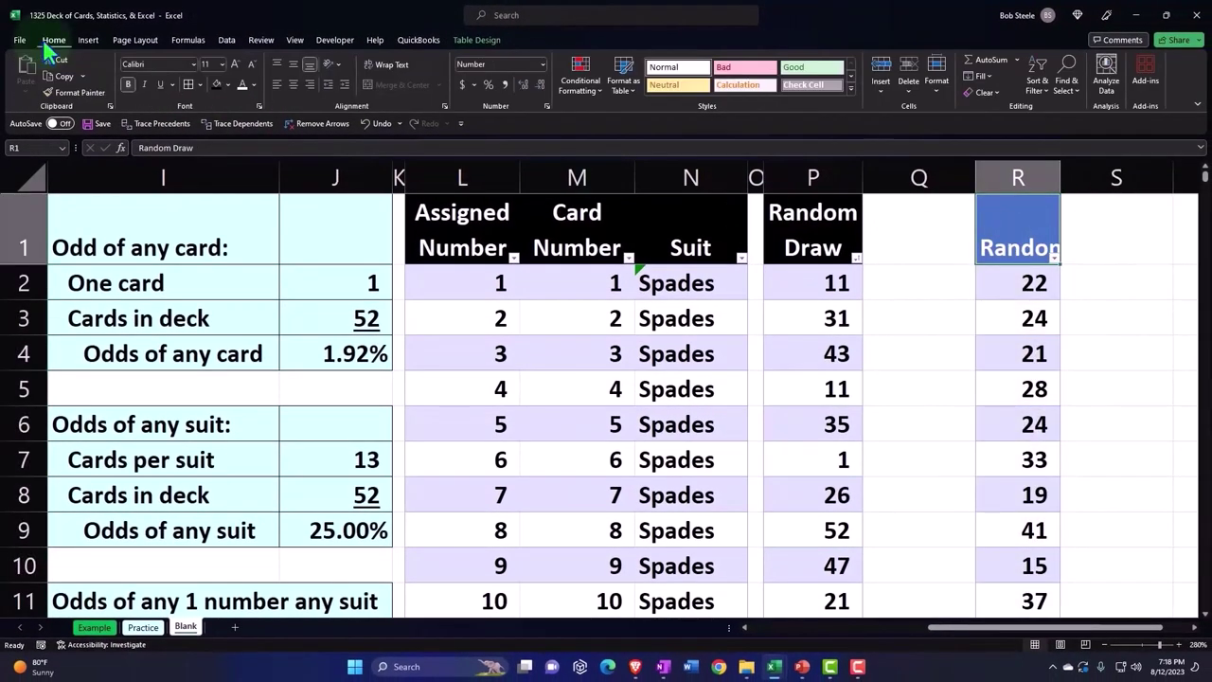
click(380, 63)
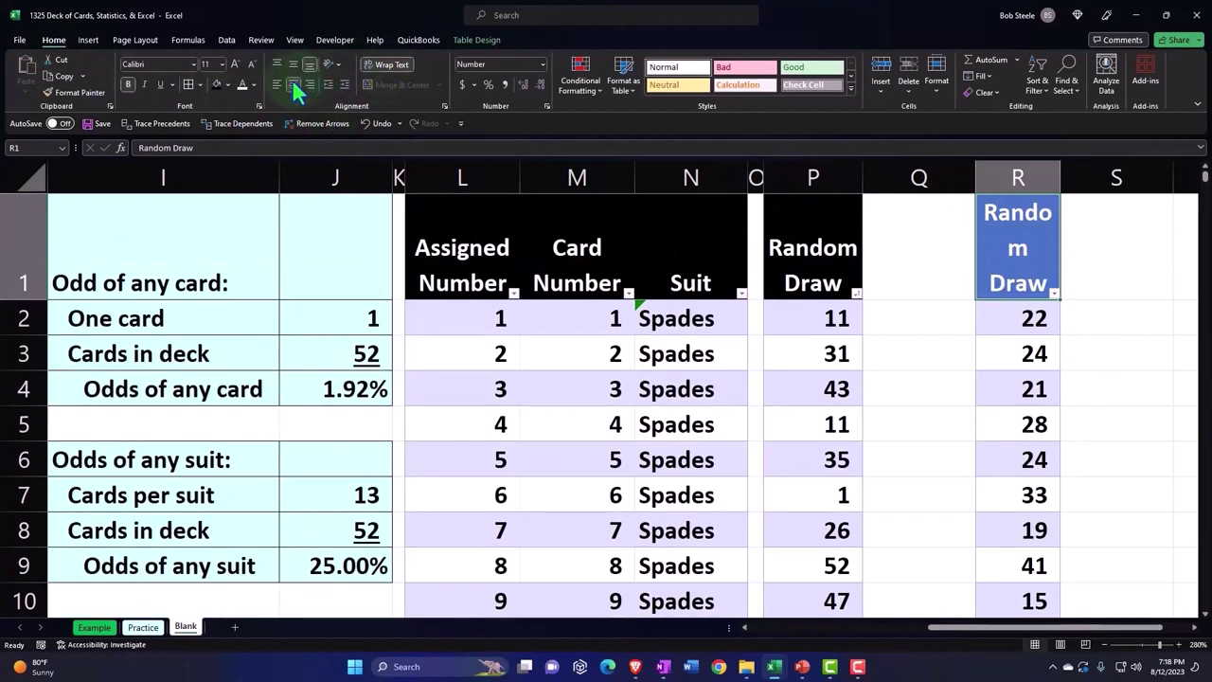
drag(1060, 178, 1078, 178)
Sort the Random Draw table in column R from smallest to largest and check the sorted draws down the column.
click(934, 347)
key(Right)
key(Right)
key(Right)
key(Right)
key(Right)
key(Right)
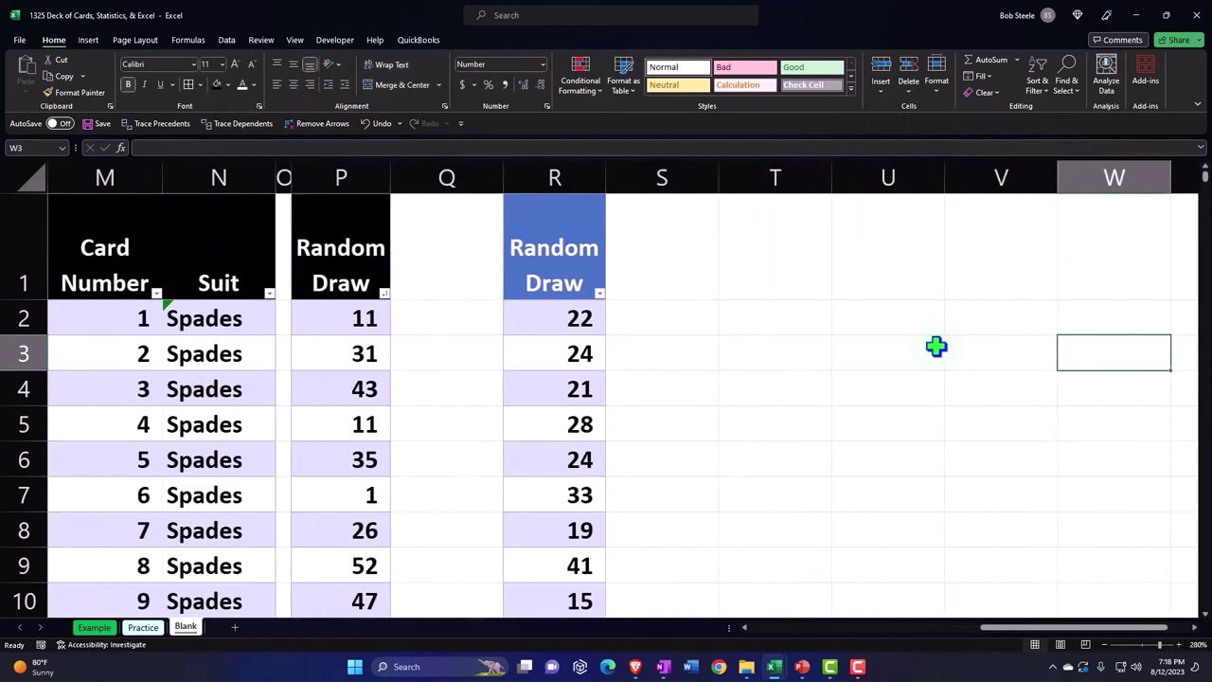
click(600, 294)
click(579, 309)
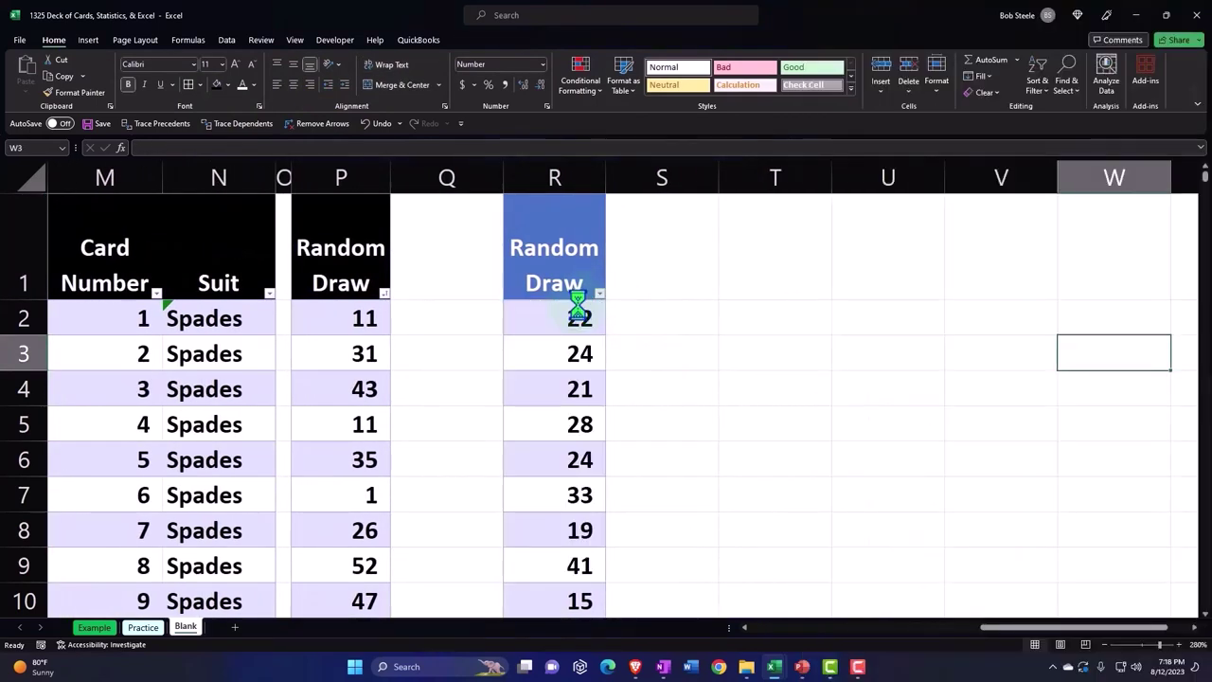
scroll(668, 301, down, 20)
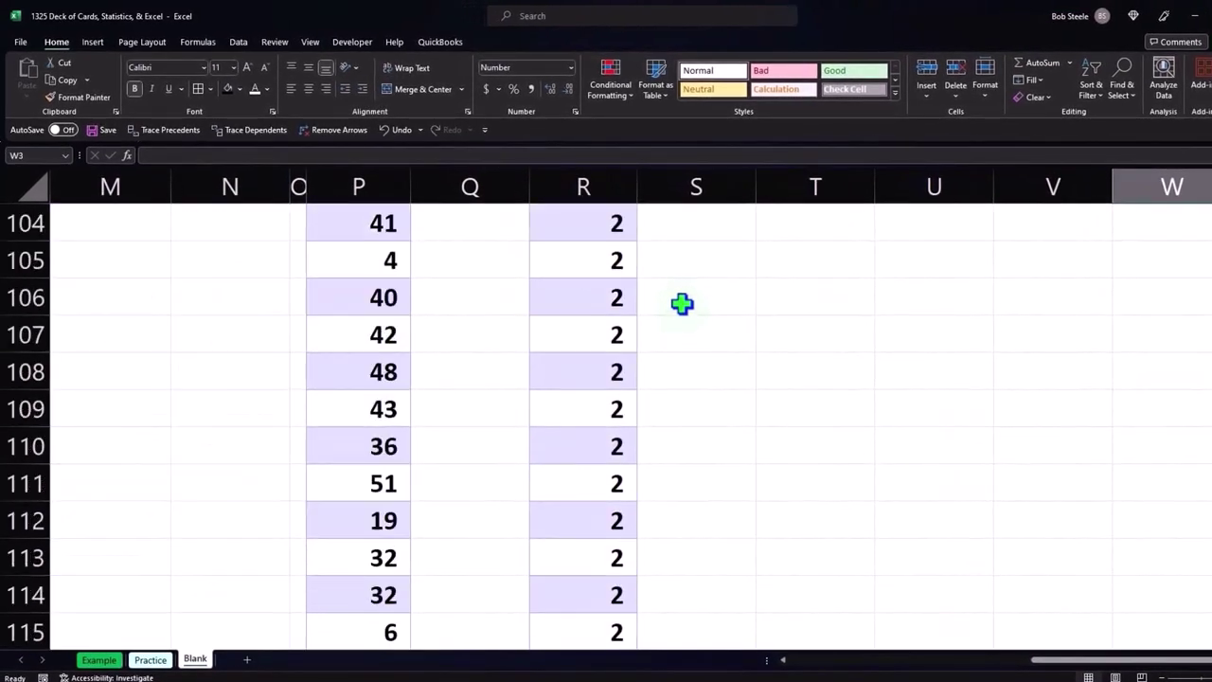
scroll(682, 339, down, 20)
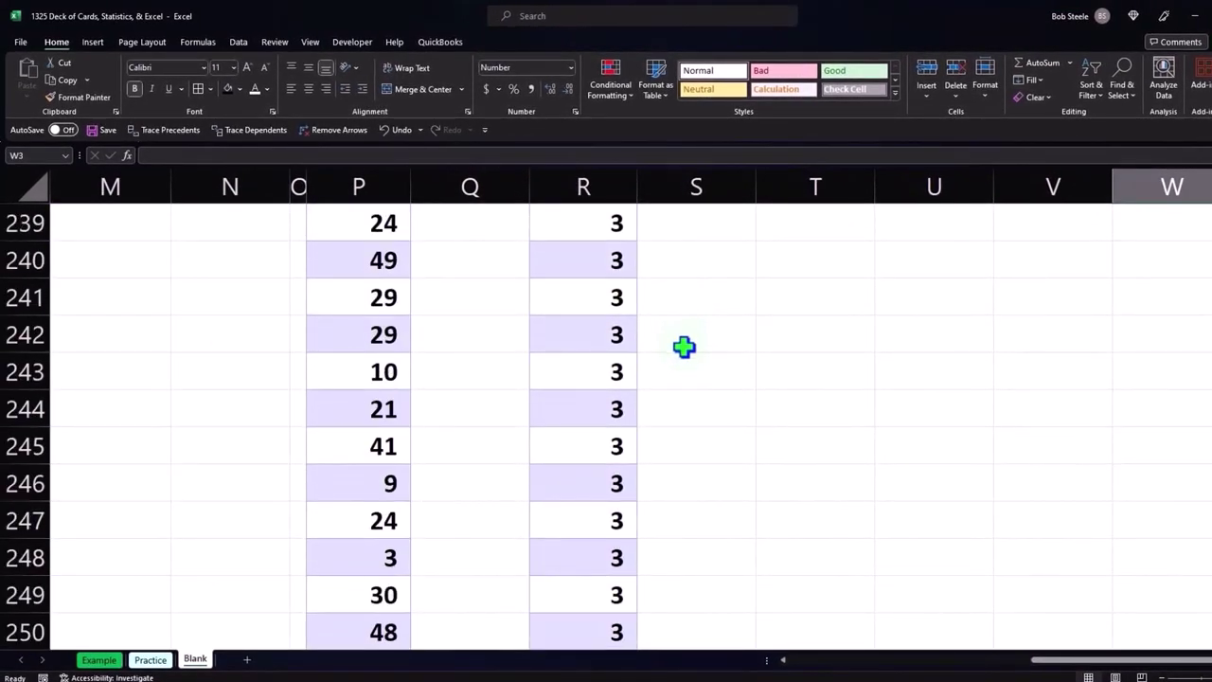
scroll(684, 344, up, 6)
scroll(684, 347, up, 20)
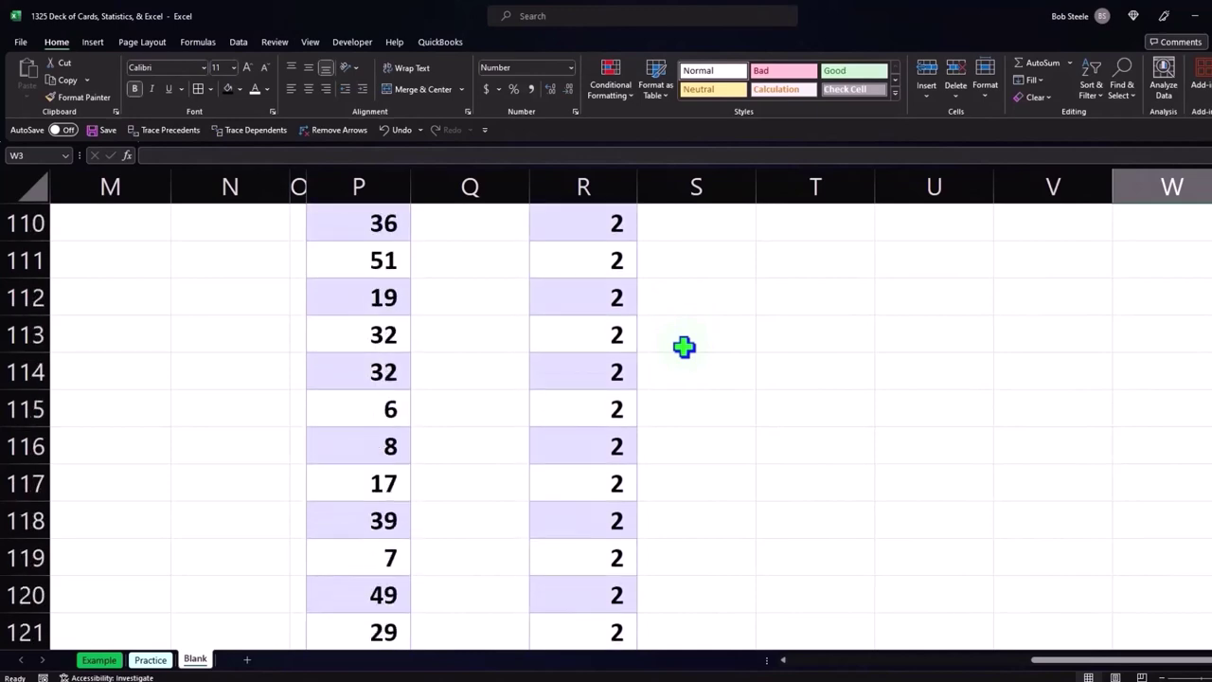
scroll(684, 347, up, 20)
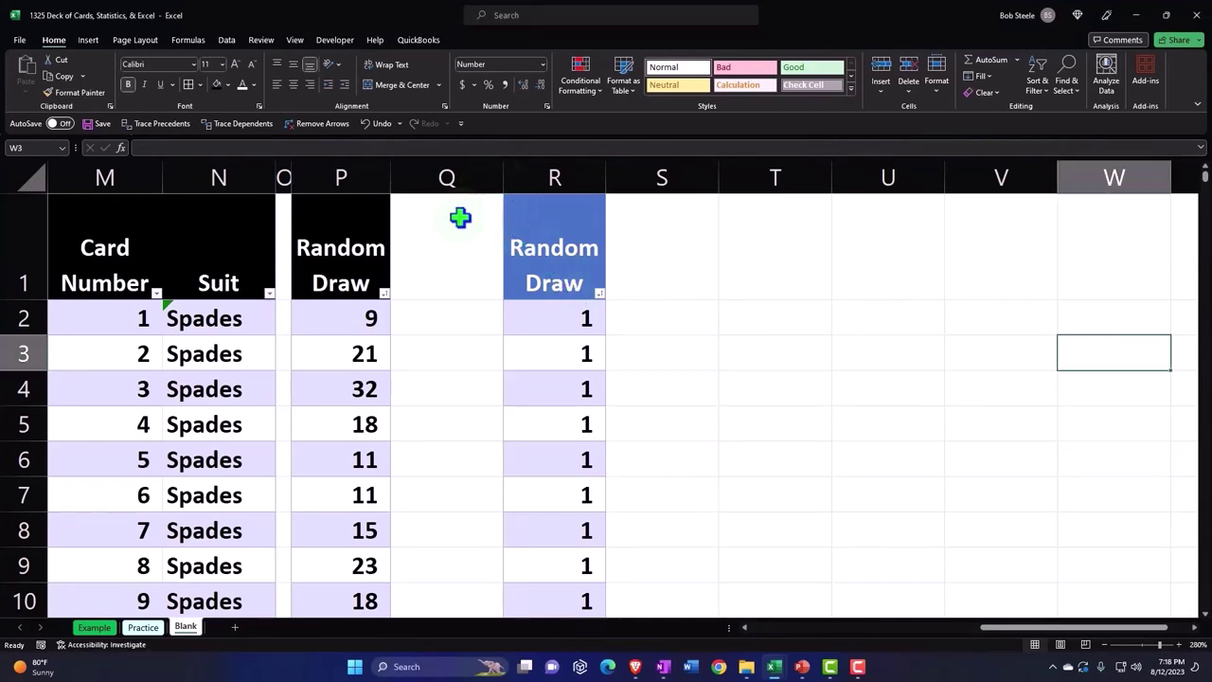
Narrow columns Q and S into thin spacers on either side of the Random Draw table in column R.
drag(502, 176, 419, 186)
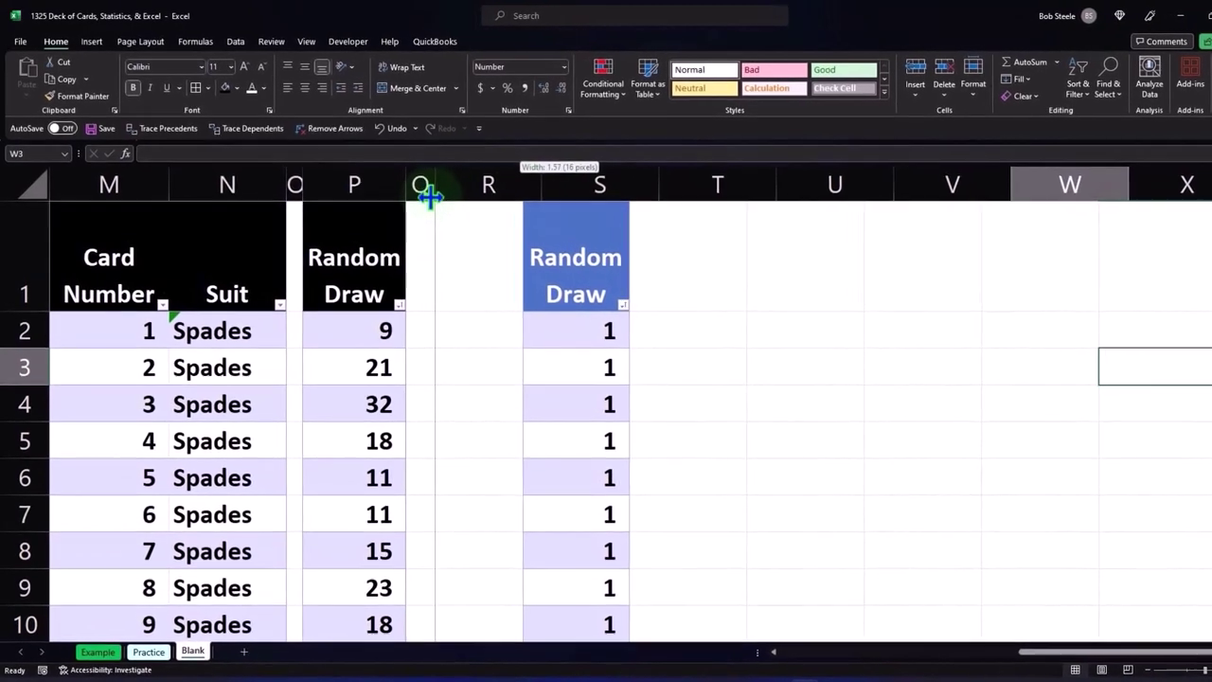
key(ctrl+z)
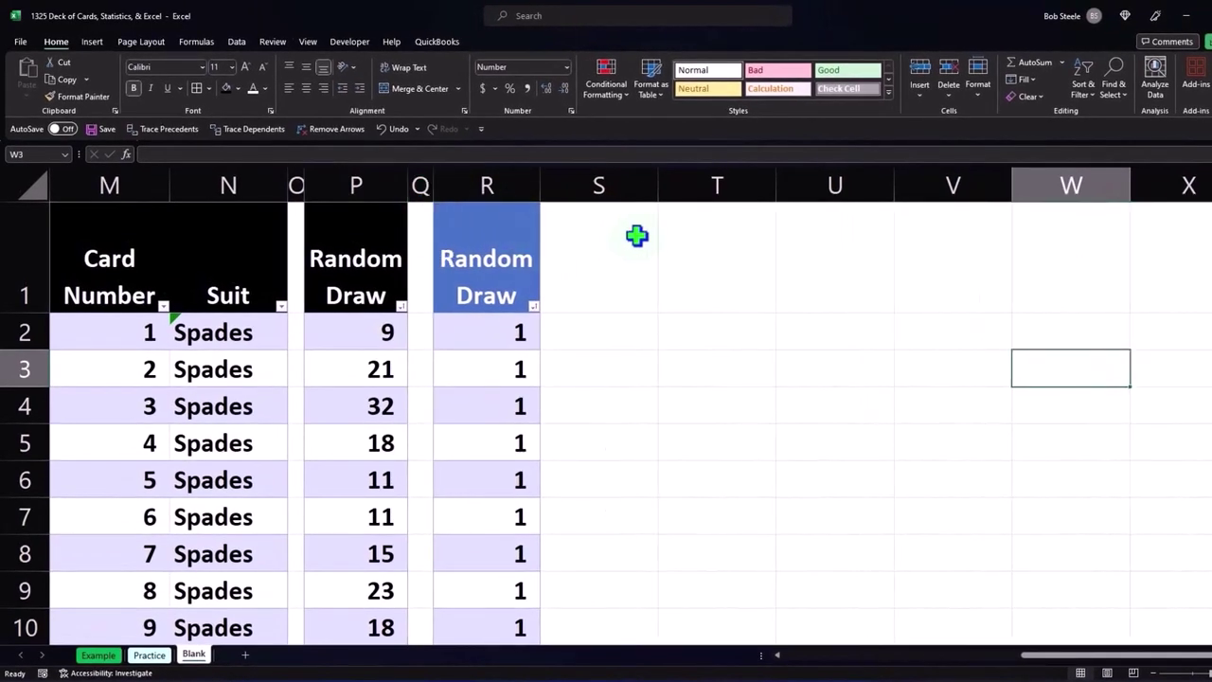
drag(654, 195, 568, 209)
click(621, 262)
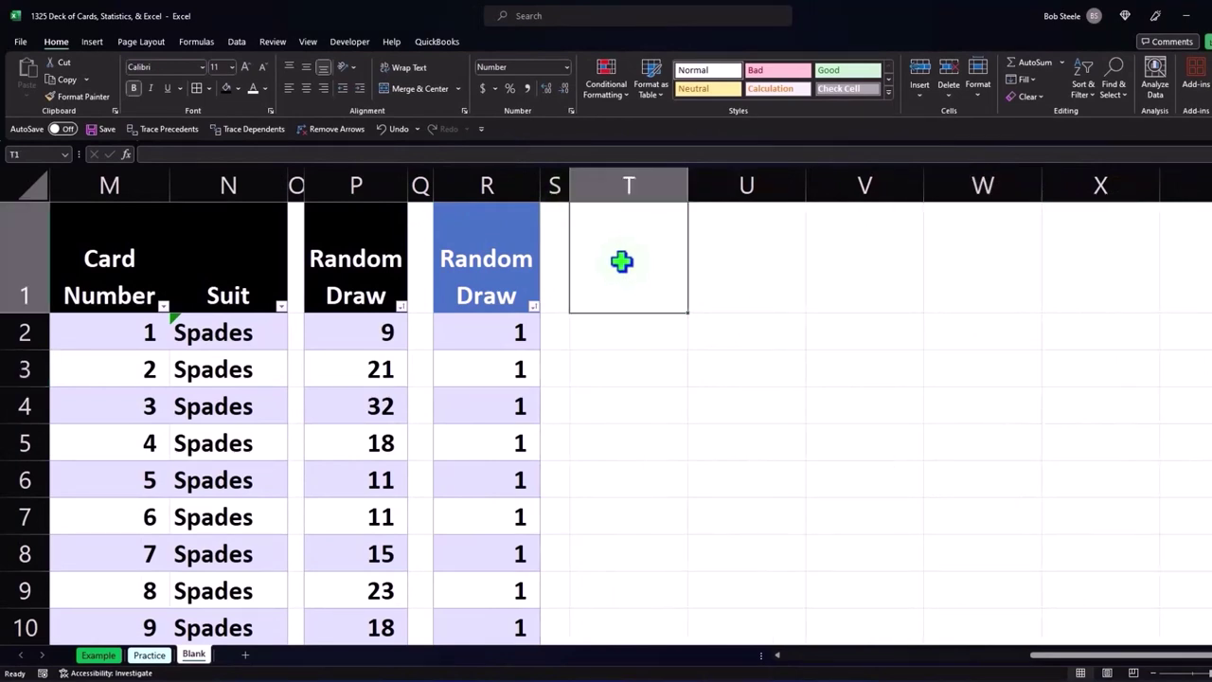
text(Assigned Mu)
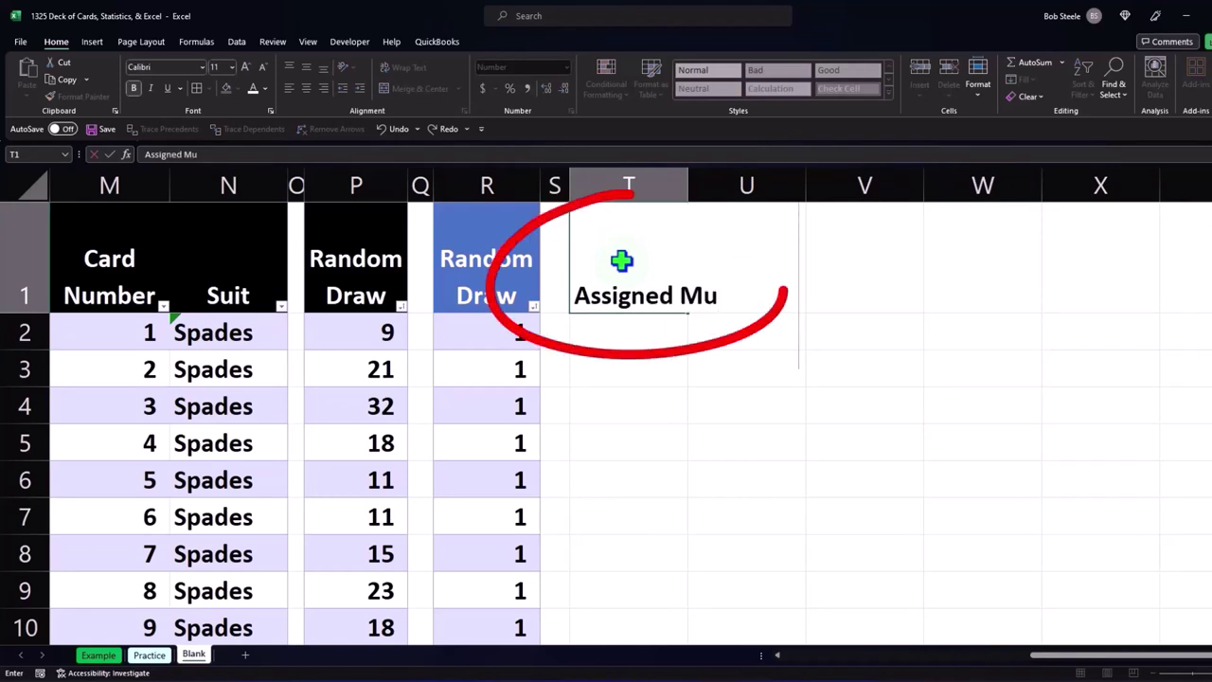
key(BackSpace)
key(BackSpace)
key(BackSpace)
key(BackSpace)
key(BackSpace)
key(BackSpace)
key(BackSpace)
key(BackSpace)
key(BackSpace)
key(BackSpace)
key(BackSpace)
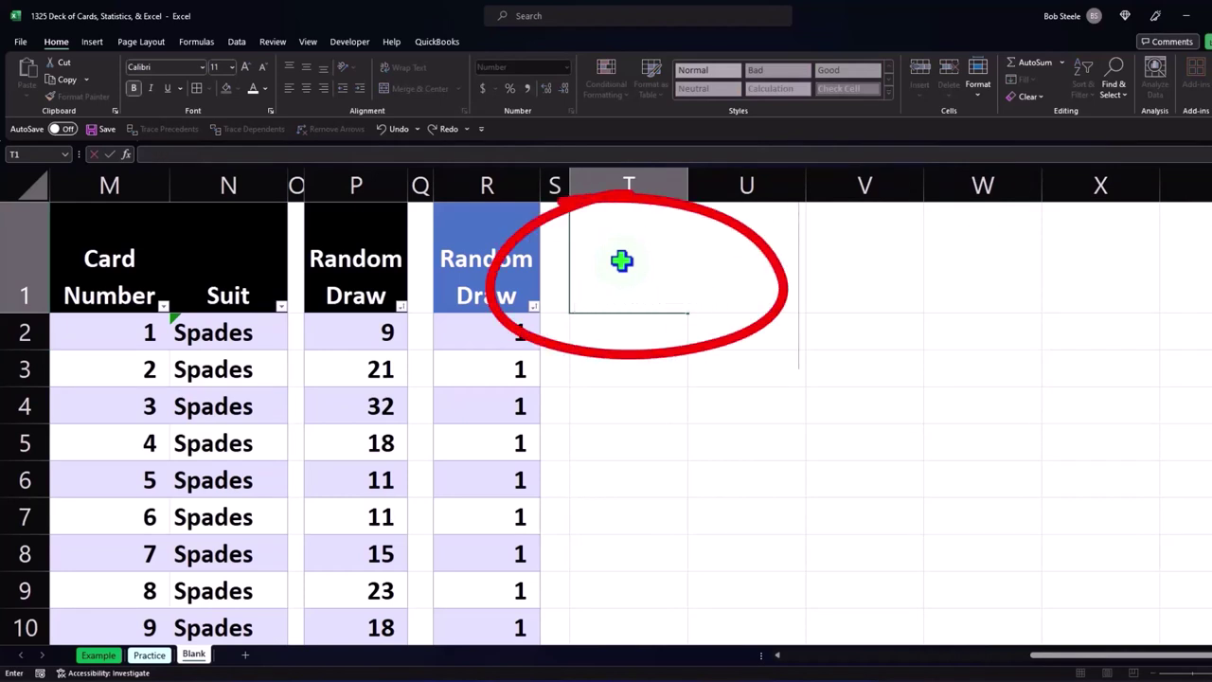
key(Return)
Copy the card list columns L:N containing Assigned Number, Card Number and Suit.
key(Left)
key(Left)
key(Left)
key(Left)
key(Left)
key(Left)
key(Left)
key(Left)
key(Left)
key(Left)
key(Left)
key(Left)
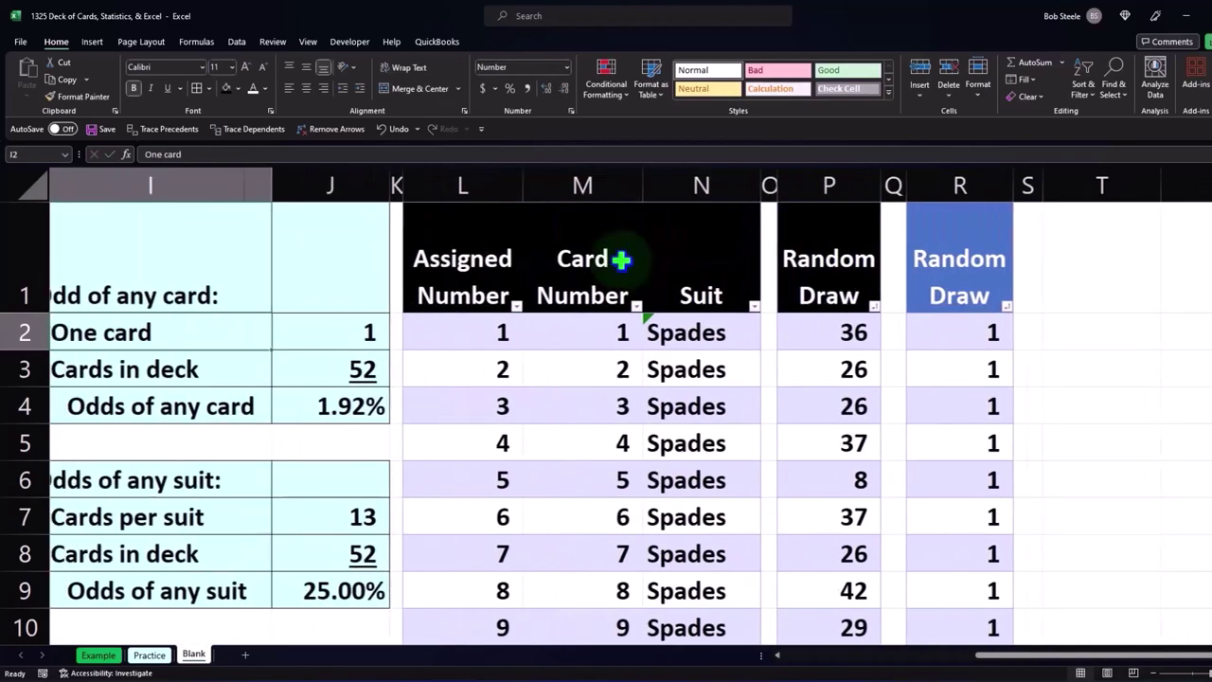
key(Left)
key(Left)
key(Left)
key(Left)
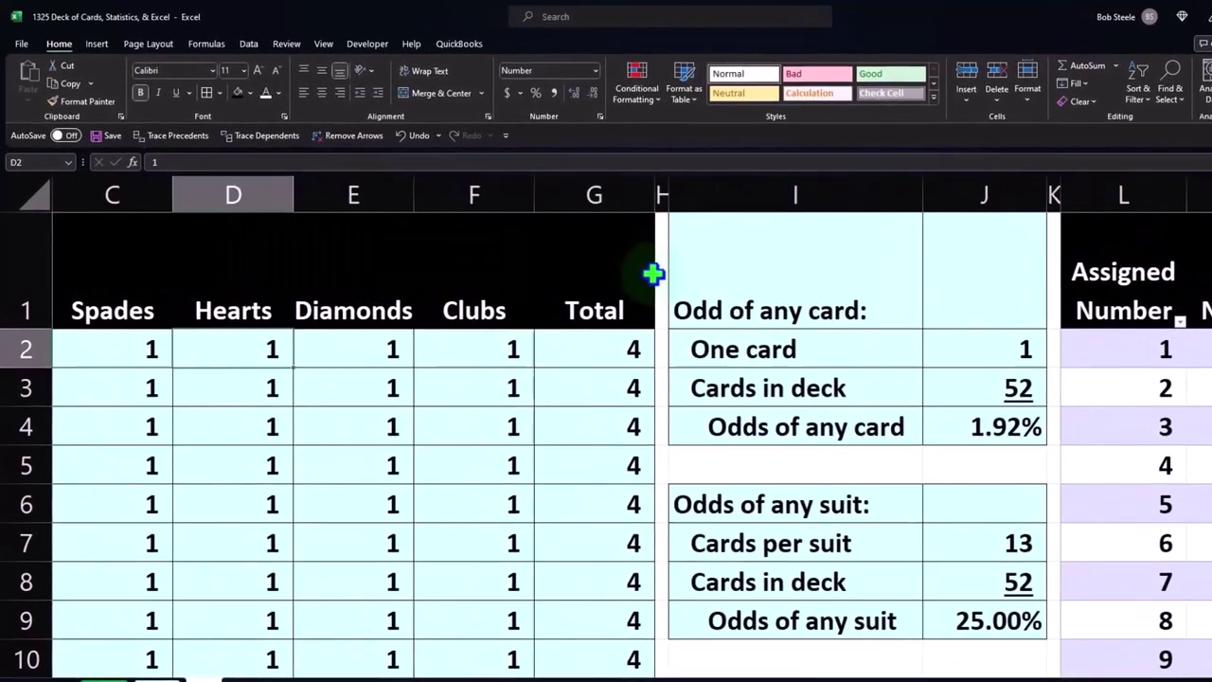
key(Right)
key(Right)
key(Right)
key(Right)
key(Right)
key(Right)
key(Right)
key(Right)
key(Right)
key(Right)
key(Right)
key(Right)
key(Right)
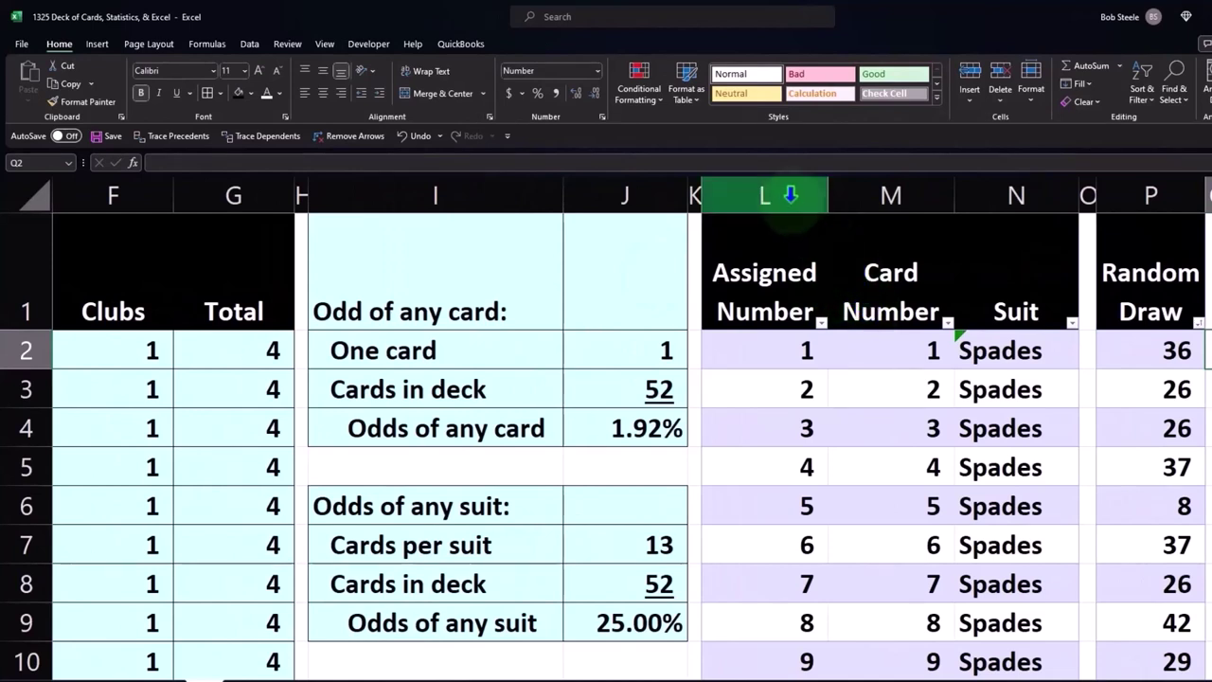
drag(791, 196, 958, 196)
click(852, 265)
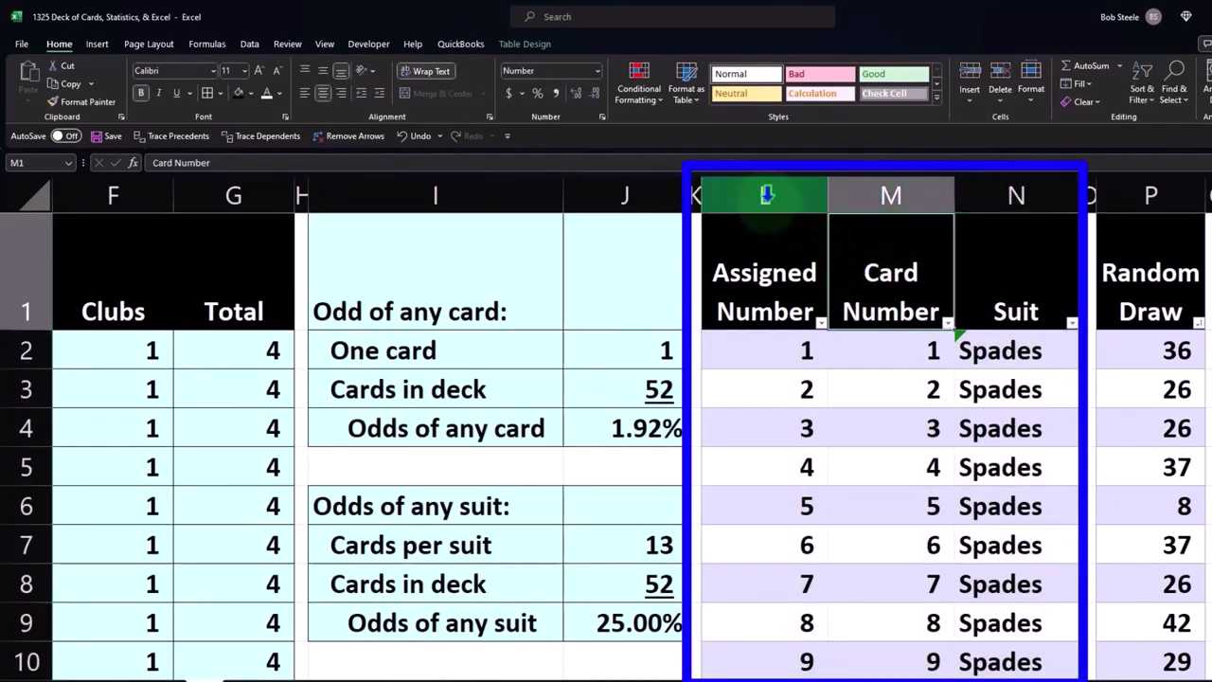
drag(767, 195, 958, 198)
key(ctrl+c)
Paste the copied card list table starting at cell T1.
click(1056, 284)
key(Right)
key(Right)
key(Right)
key(Right)
key(Right)
key(Right)
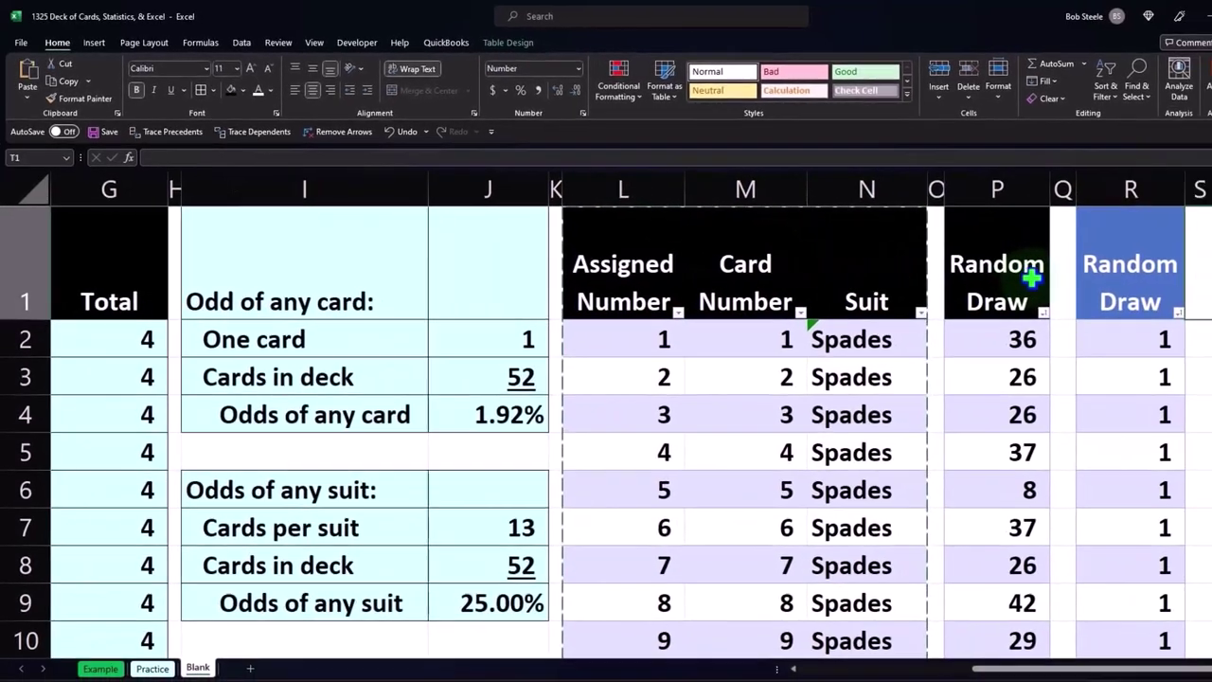
scroll(1028, 276, right, 3)
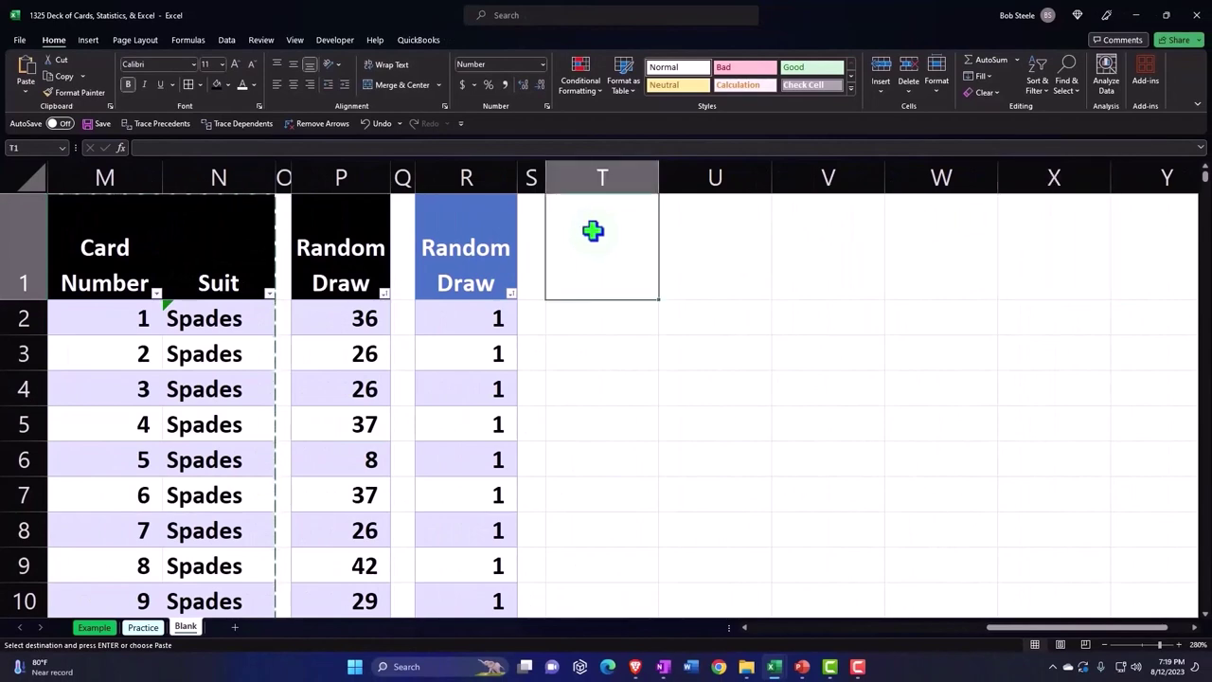
key(ctrl+v)
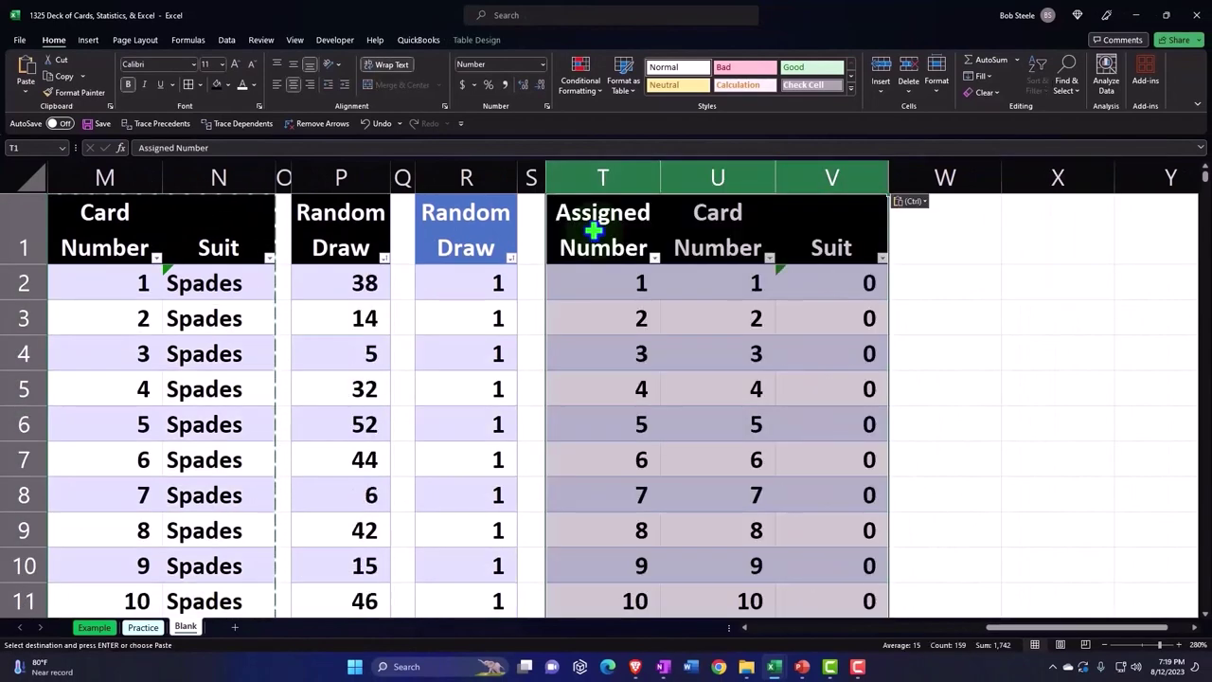
Clear the reference formula from V2, the first cell of the pasted table's Suit column.
click(836, 281)
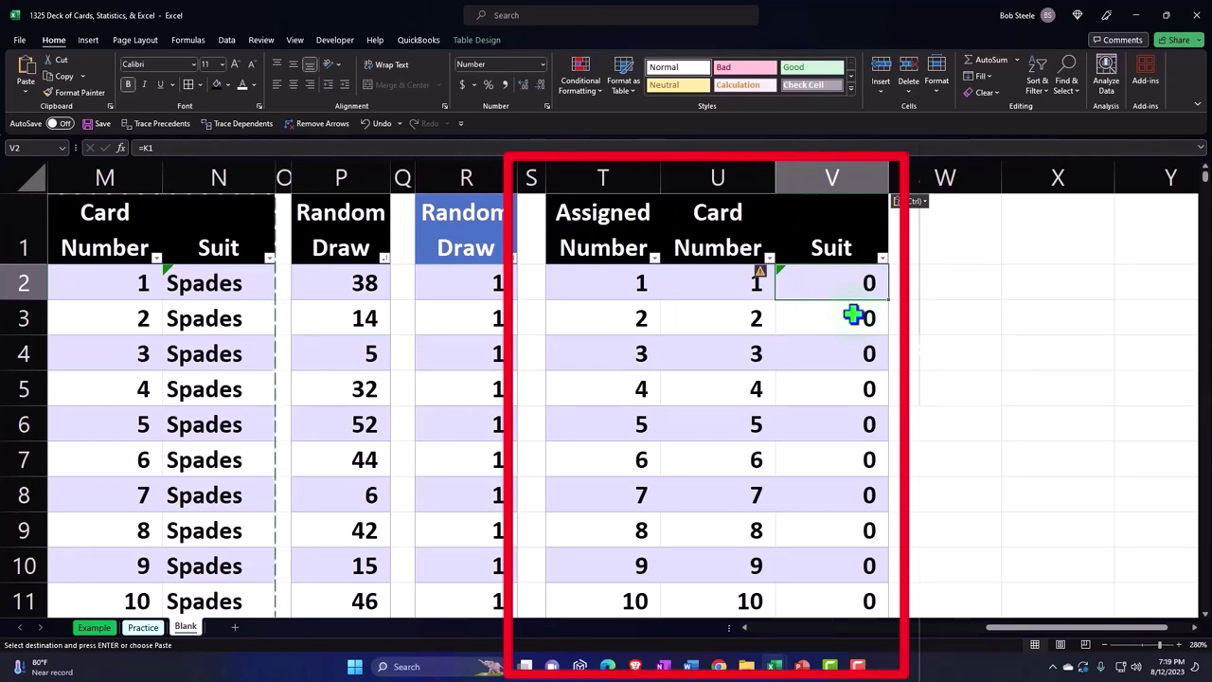
text(Sp)
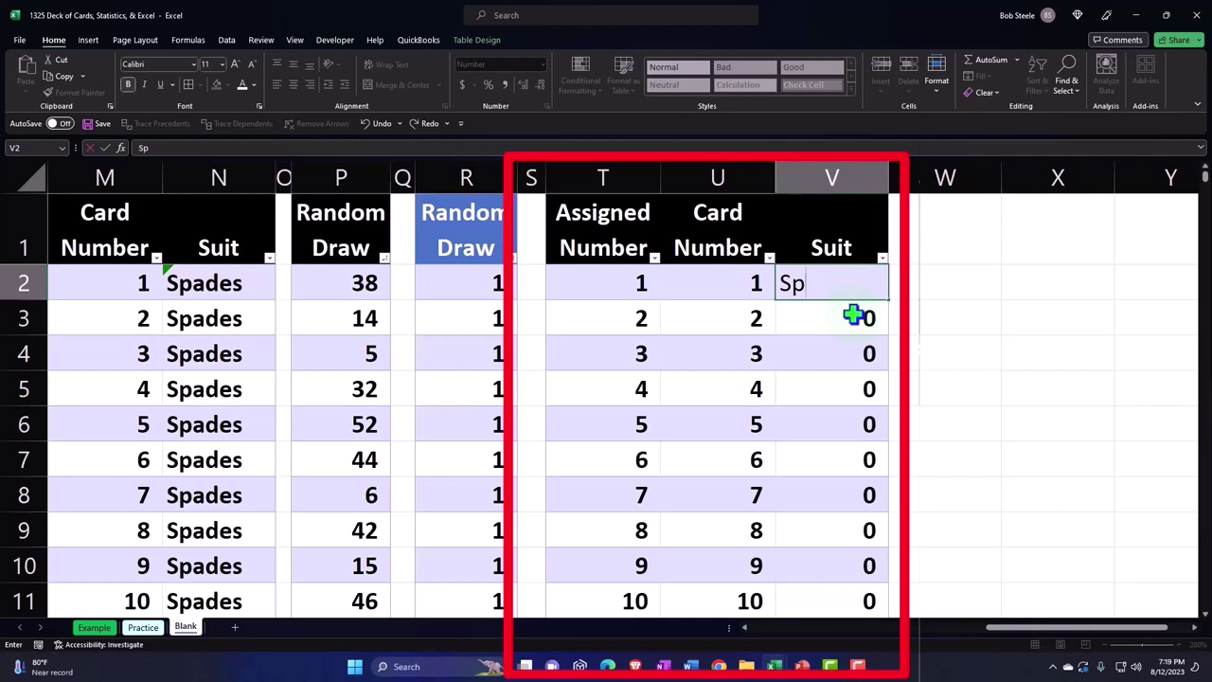
key(Return)
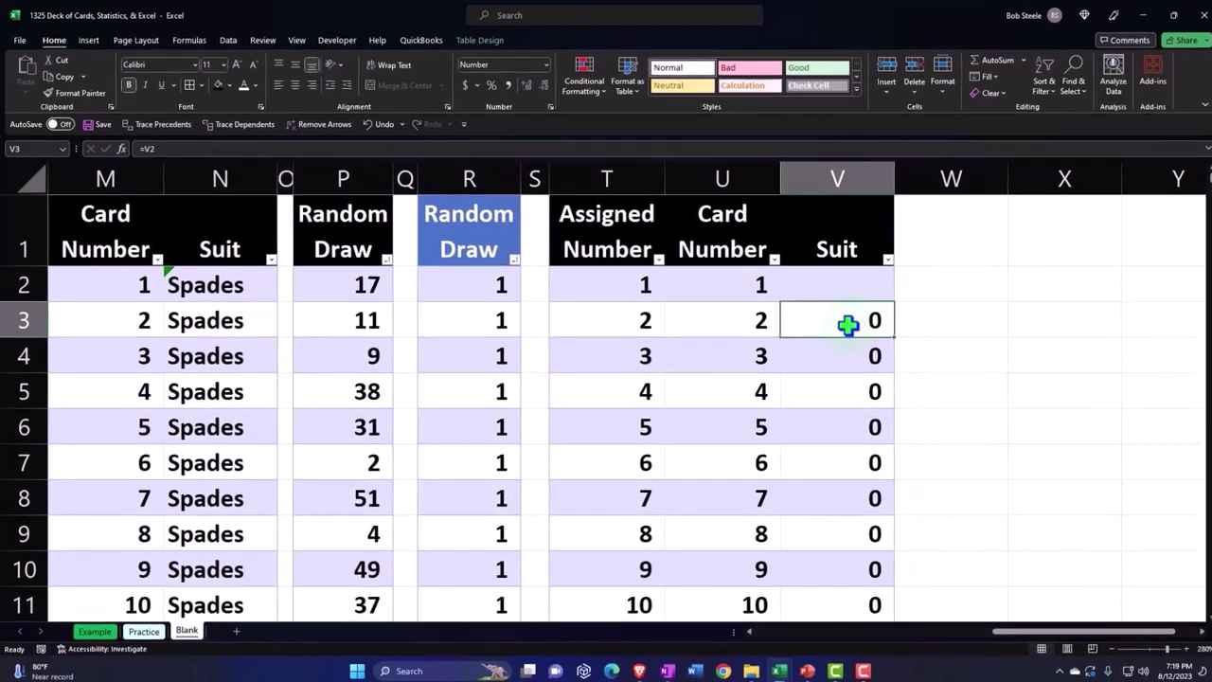
Copy the suit entries of the original card table's Suit column N, without the header.
key(Left)
key(Left)
key(Left)
key(Left)
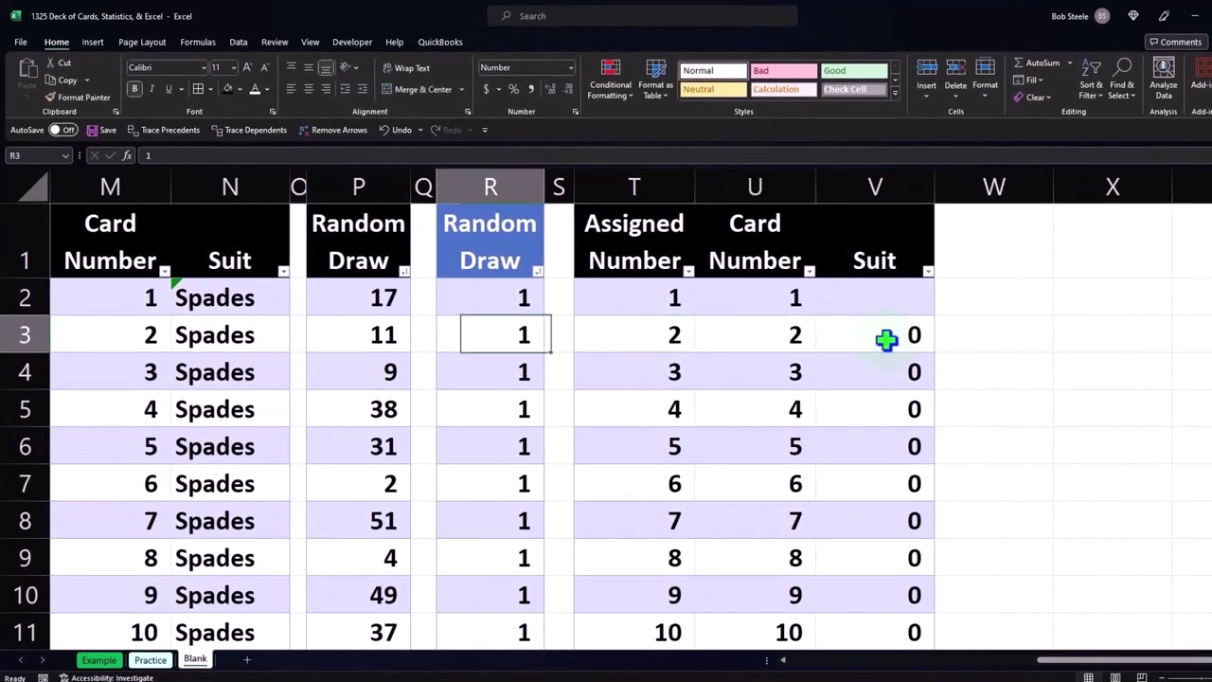
key(Left)
key(Left)
key(Left)
key(Left)
key(Left)
key(Left)
key(Left)
key(Left)
key(Left)
key(Left)
key(Left)
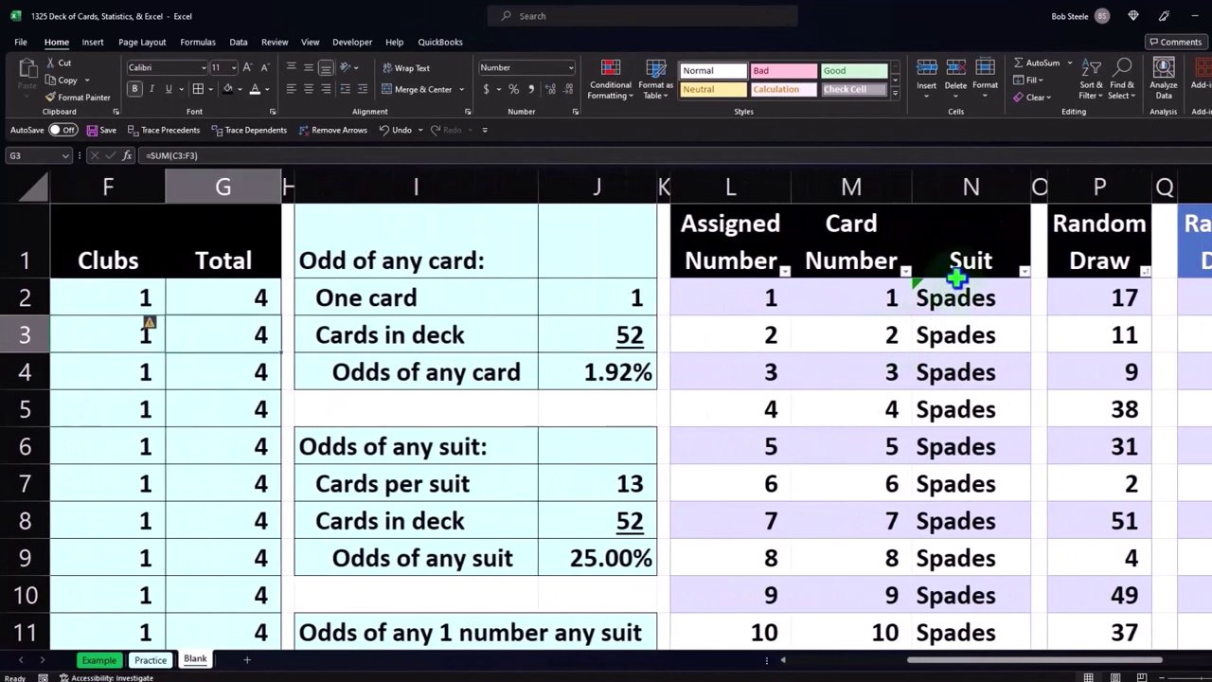
click(971, 211)
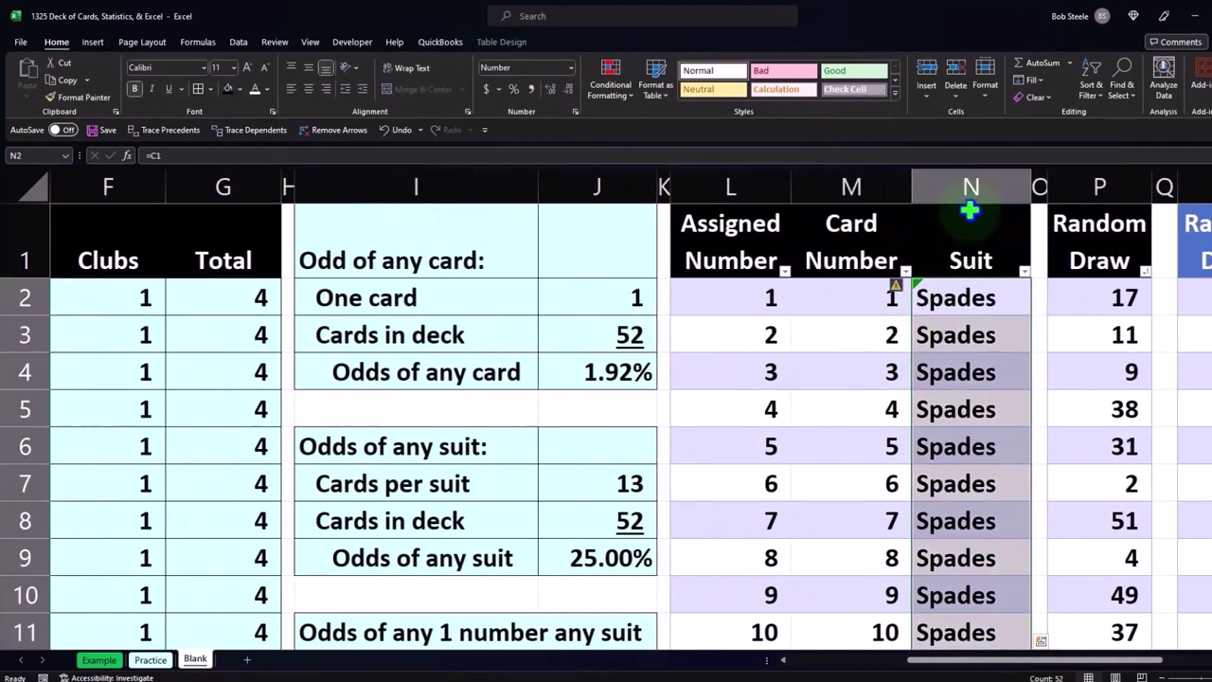
key(ctrl+c)
Paste the copied suits as values only into the second card table's Suit column, starting at V2, and check the content of V3.
click(1074, 298)
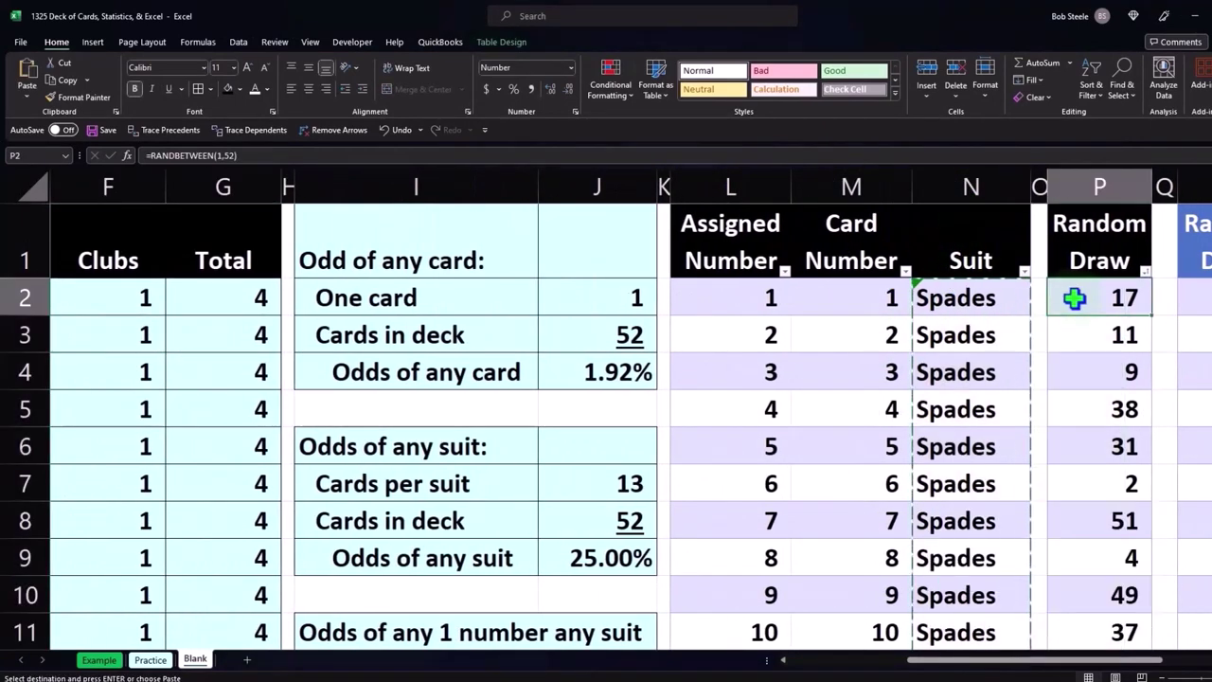
key(Right)
key(Right)
key(Right)
key(Right)
key(Right)
key(Right)
key(Right)
key(Right)
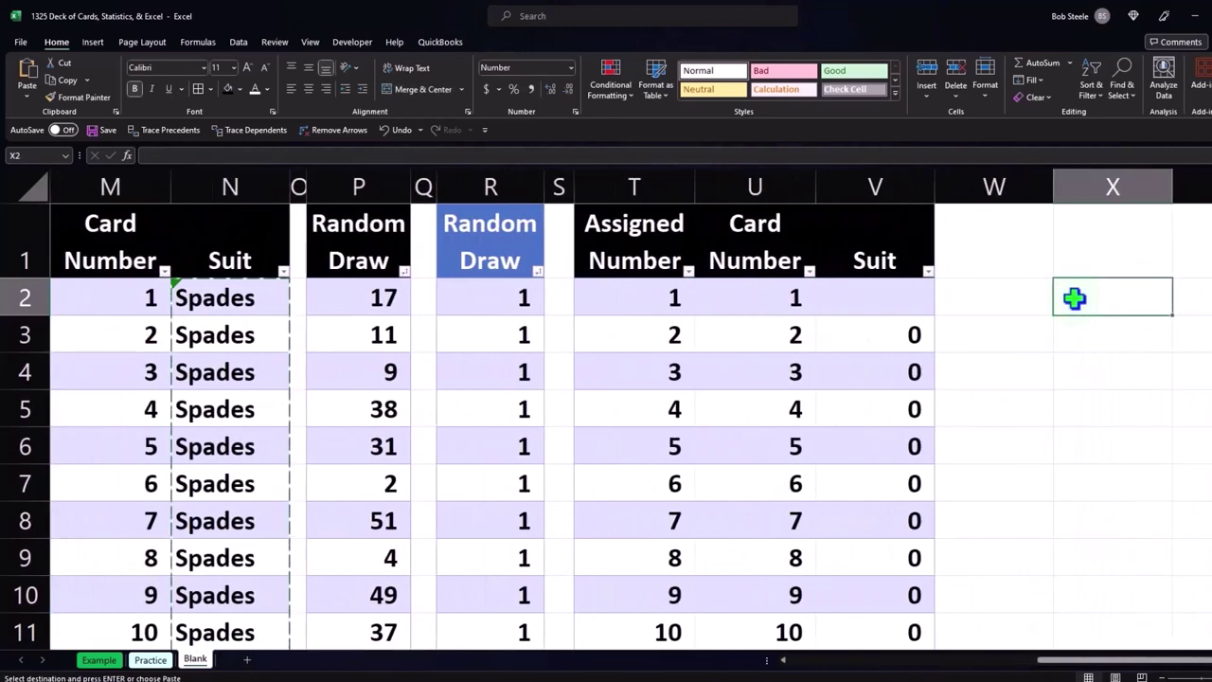
right_click(885, 303)
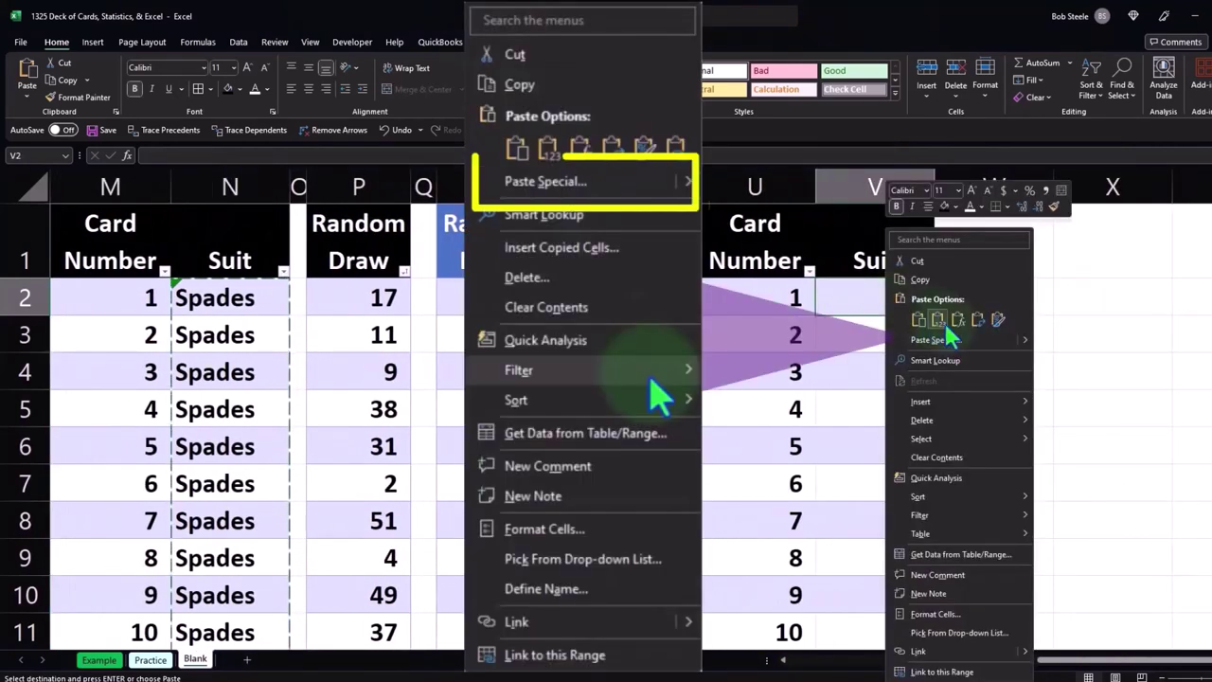
click(944, 322)
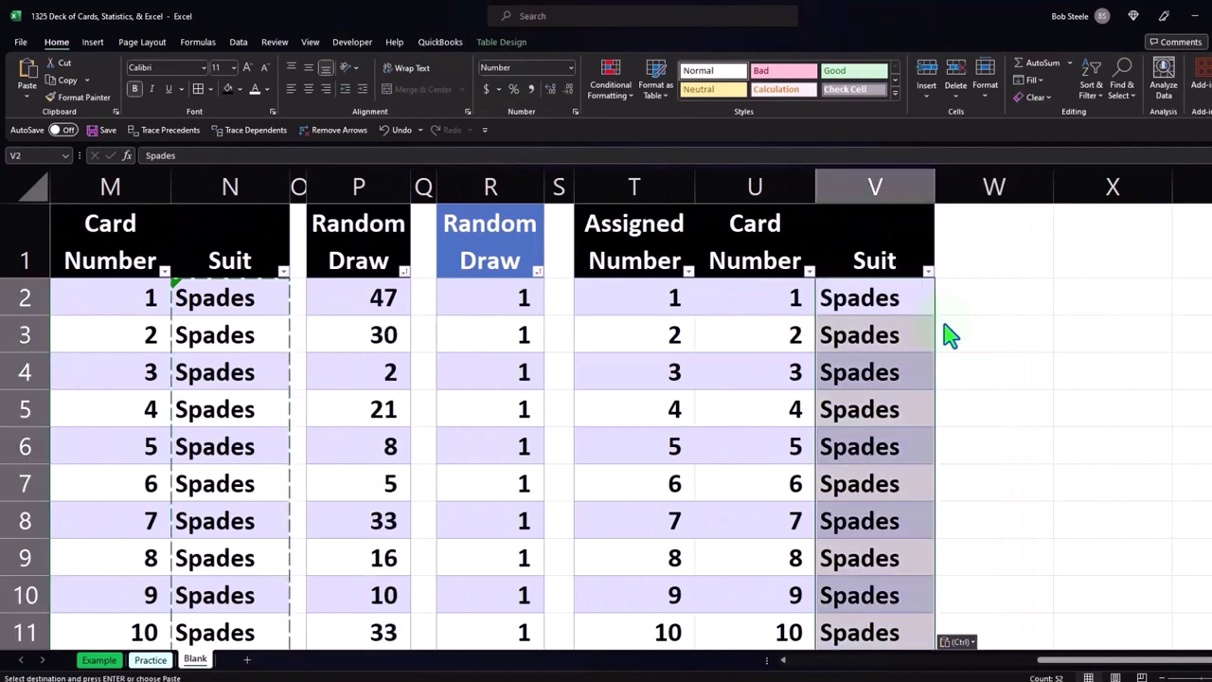
double_click(906, 334)
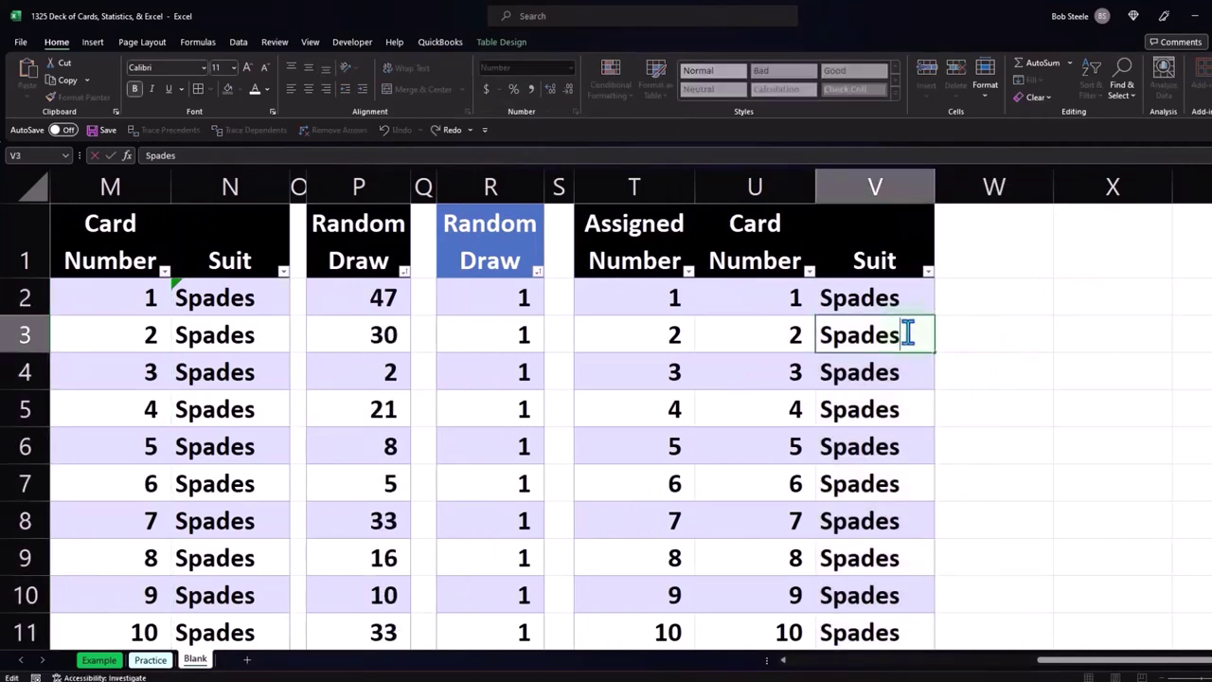
key(Return)
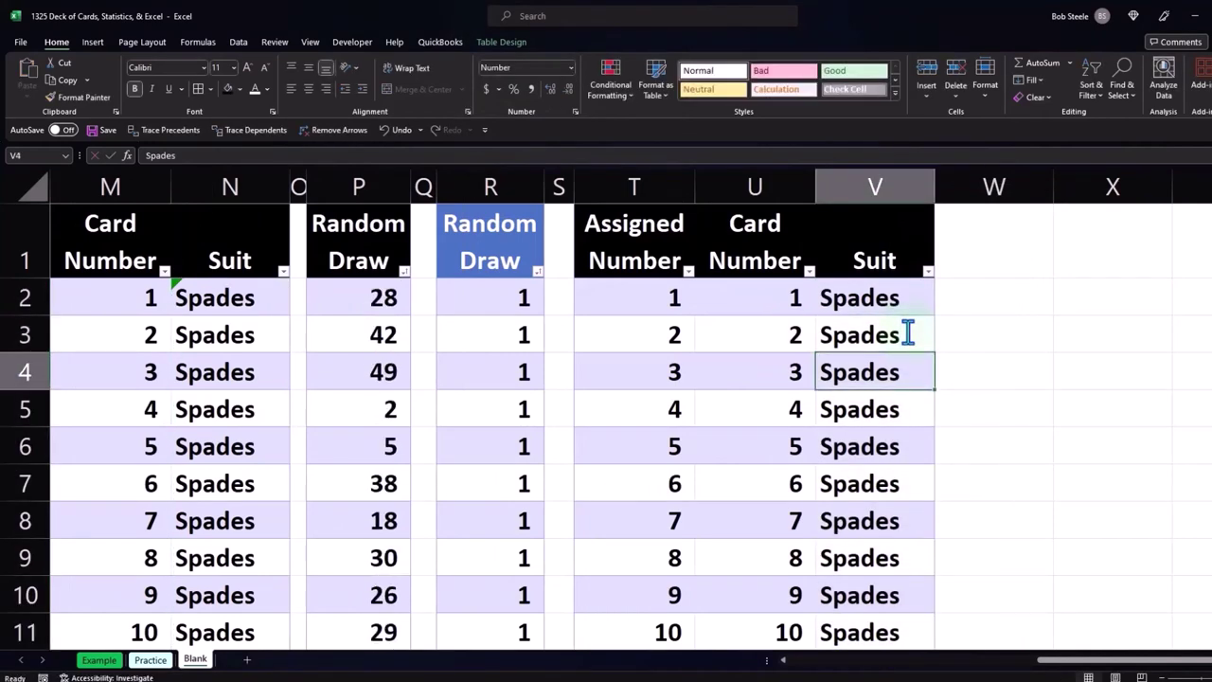
Add a Results column to the second card table with a header in W1.
click(967, 253)
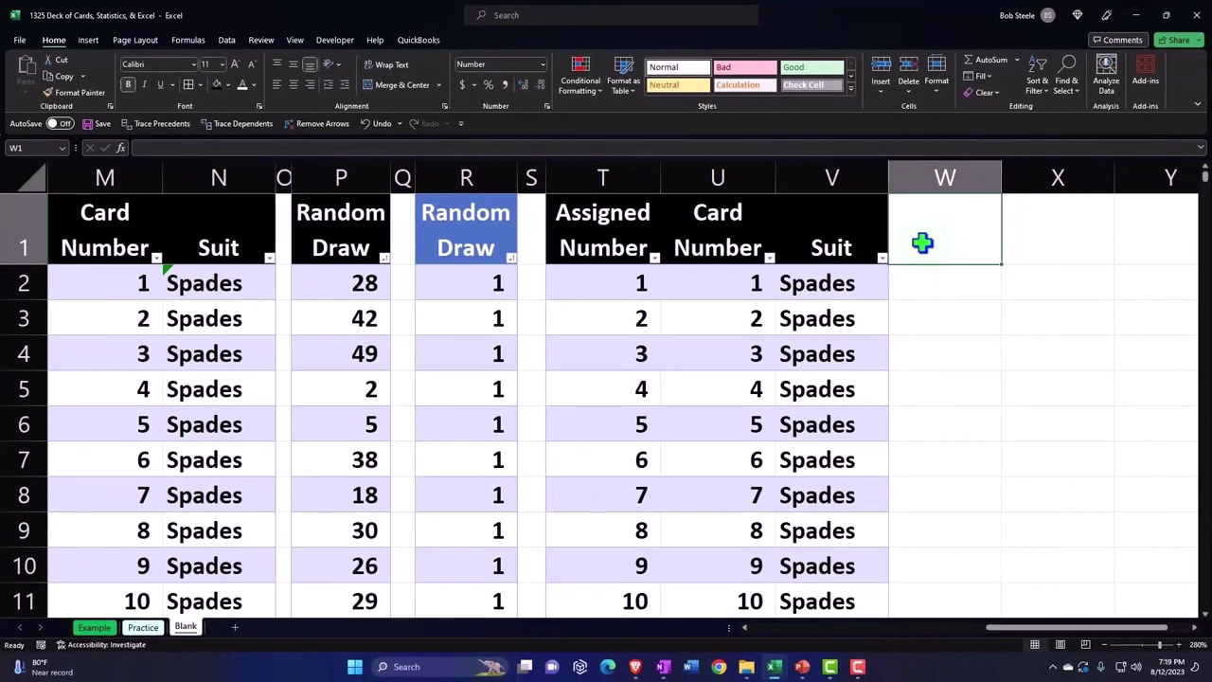
text(Results)
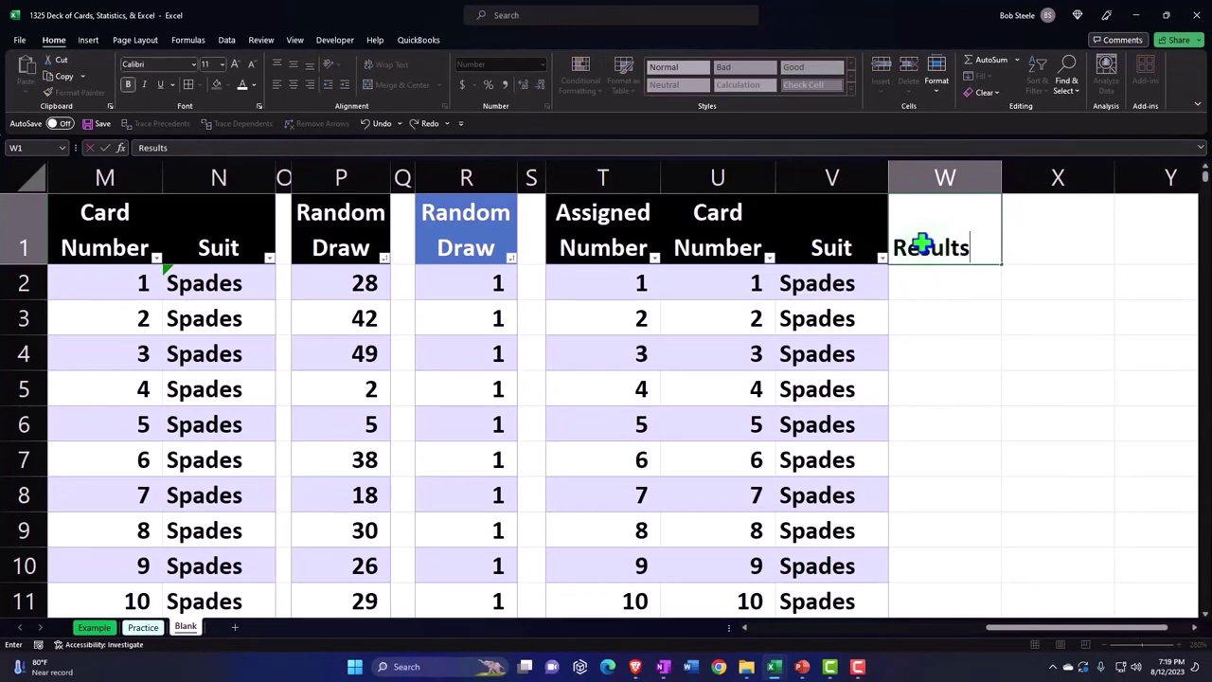
key(Return)
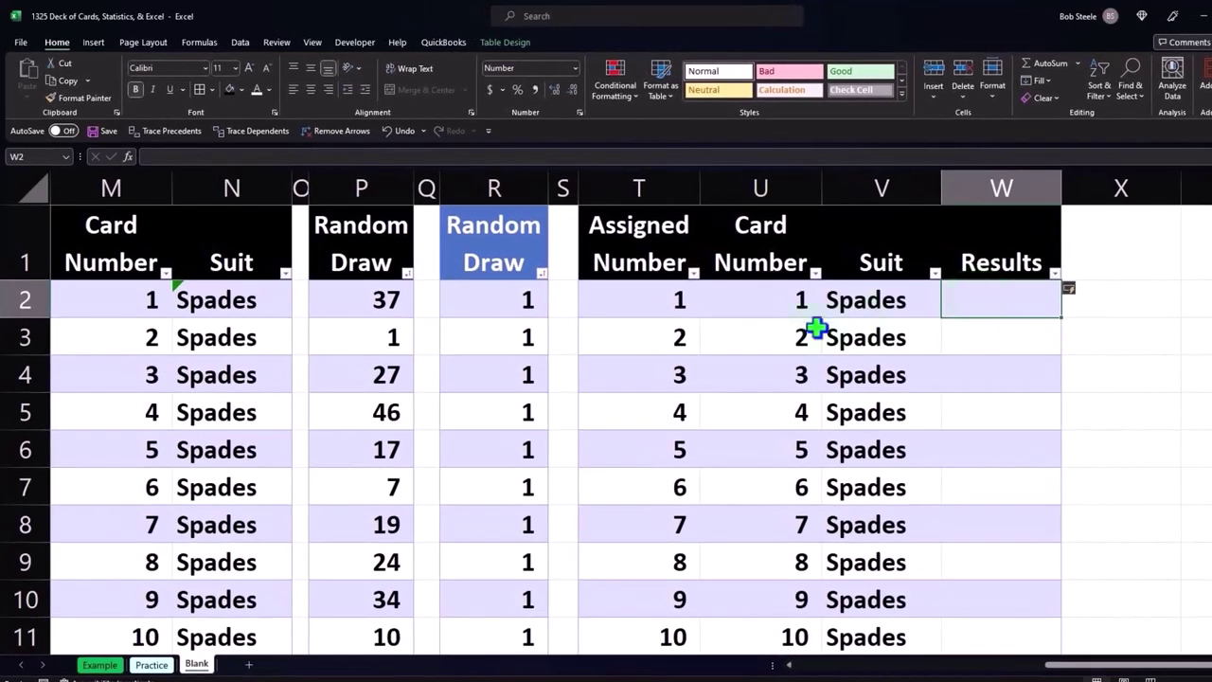
Fill the Results column from W2 with =COUNTIF(Table21[Random Draw],[@[Assigned Number]]) to count each card's draws in column R.
click(644, 301)
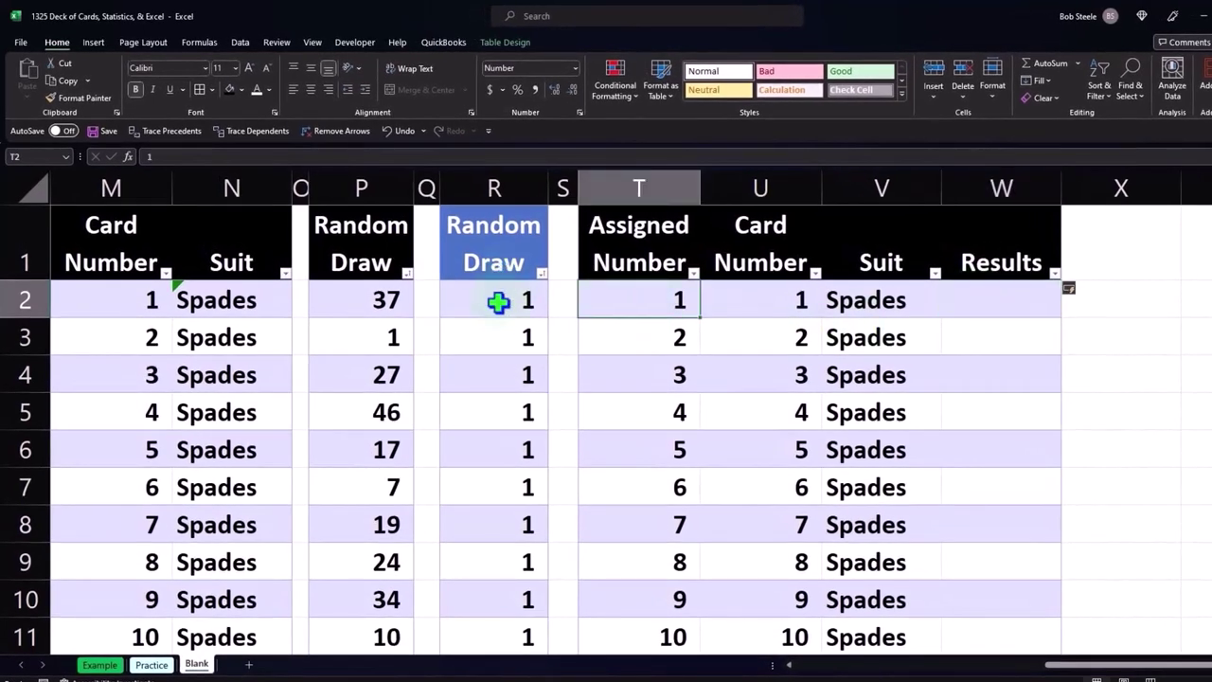
click(971, 289)
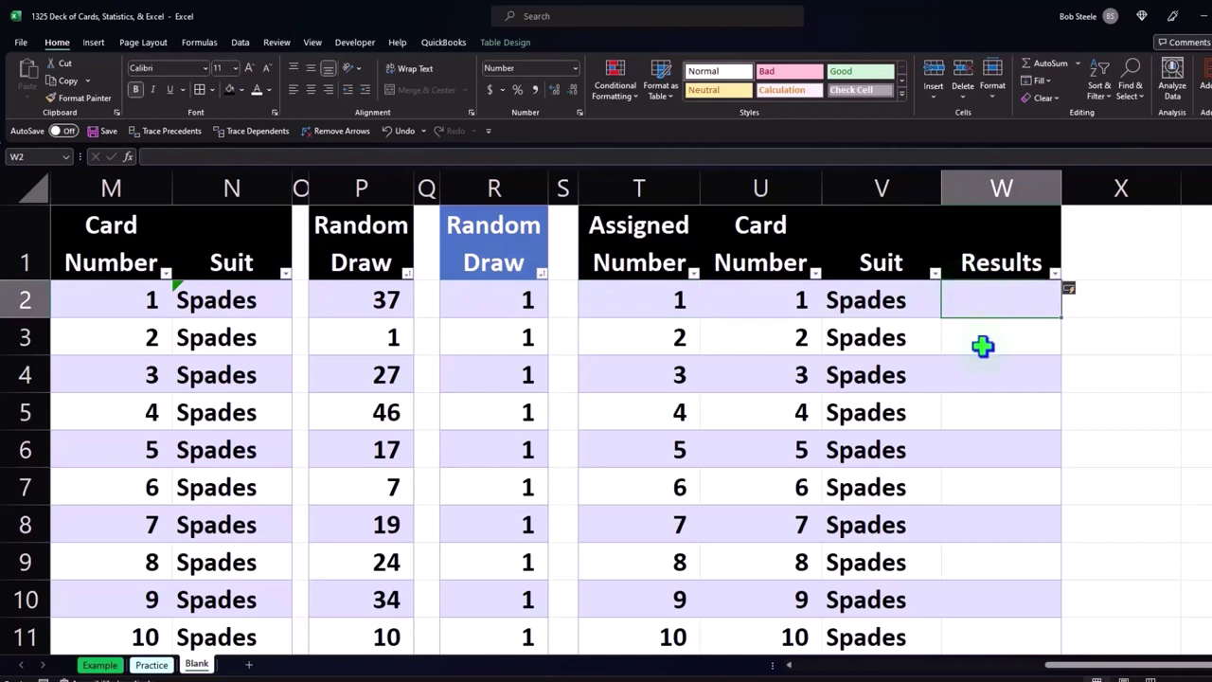
text(=)
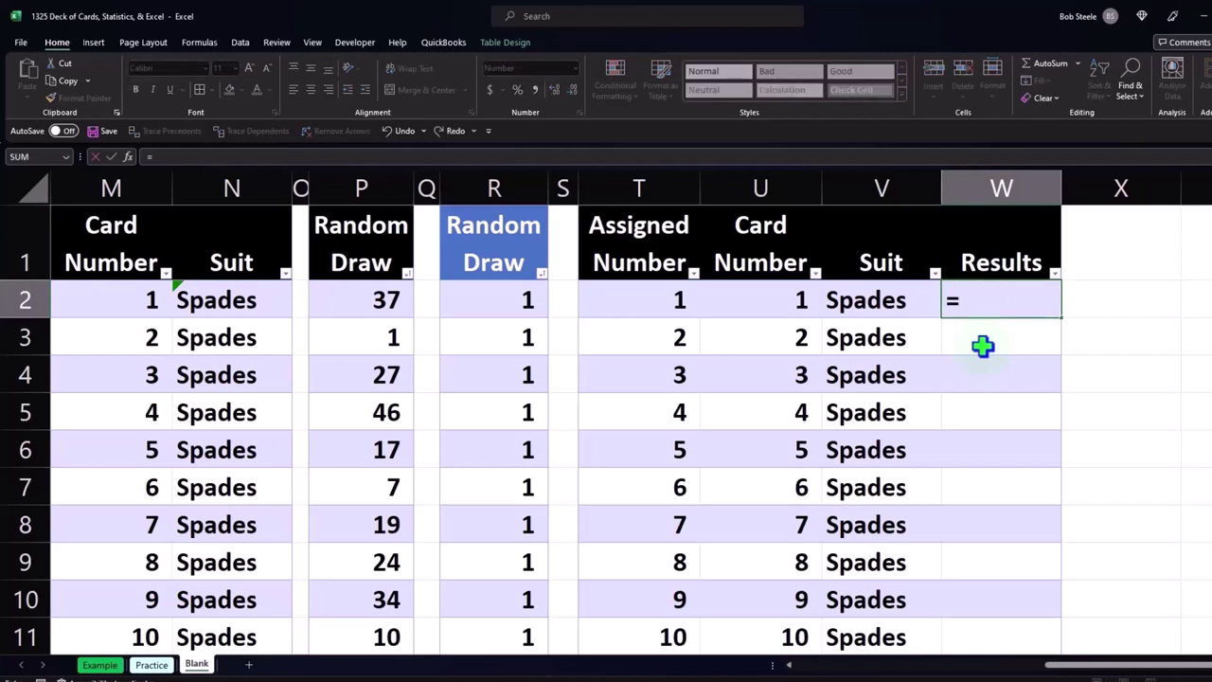
text(countif)
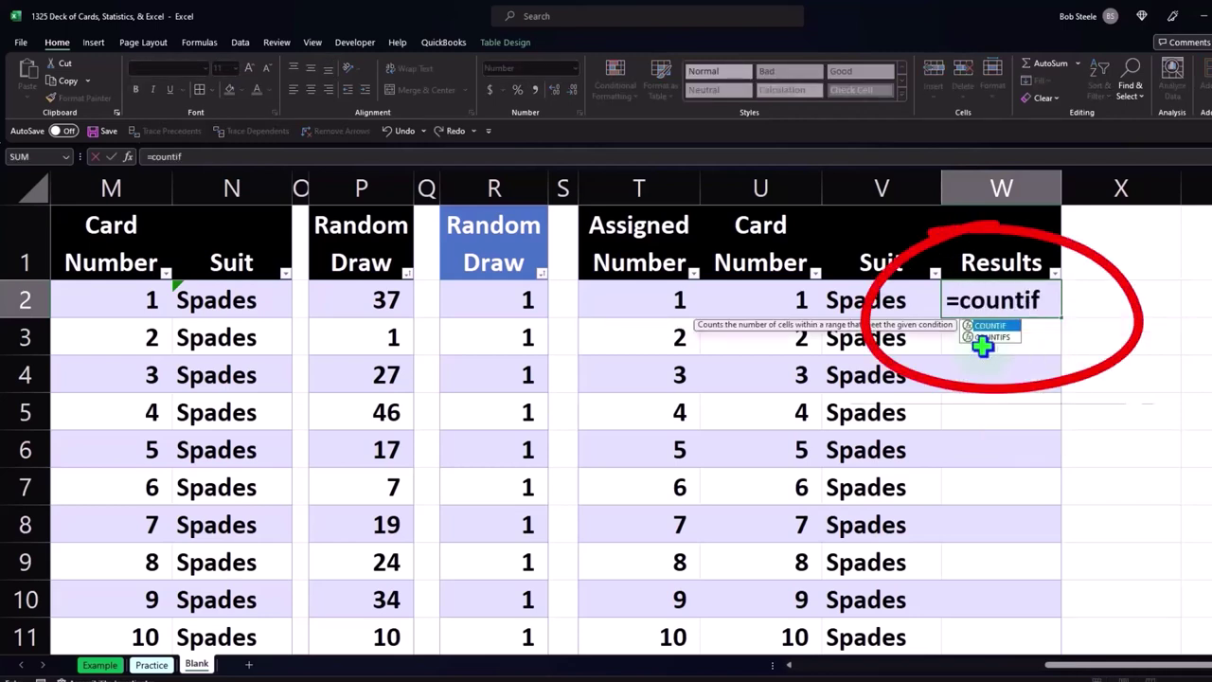
text(()
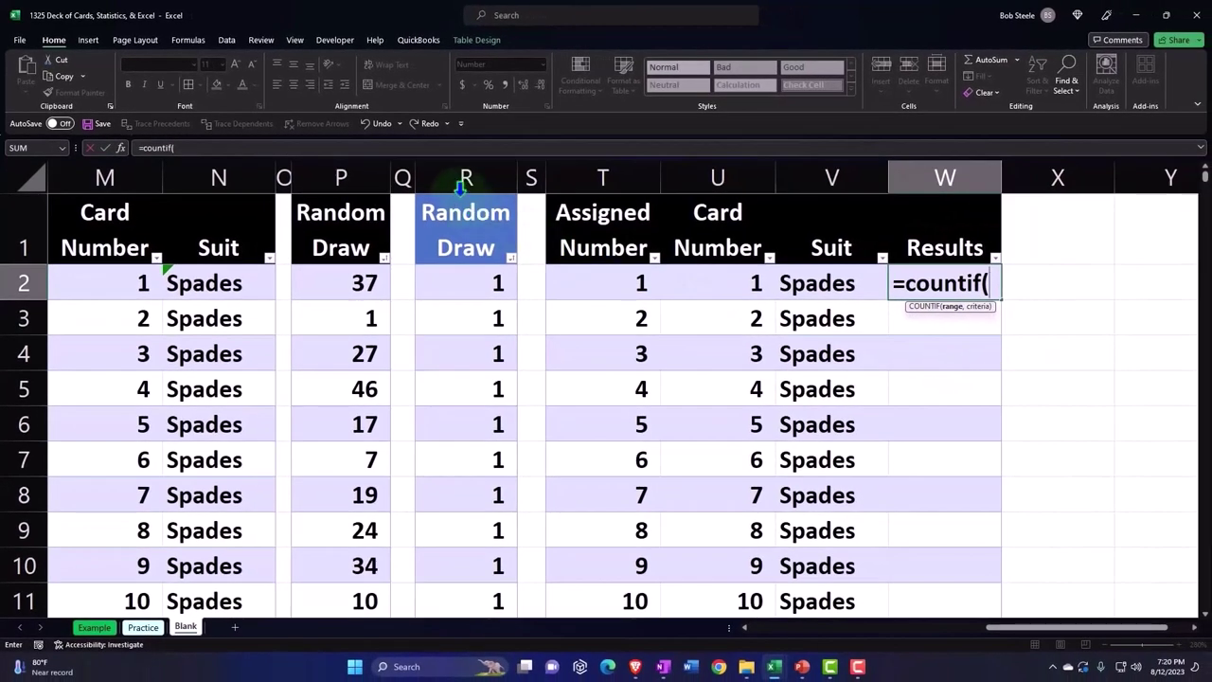
click(461, 189)
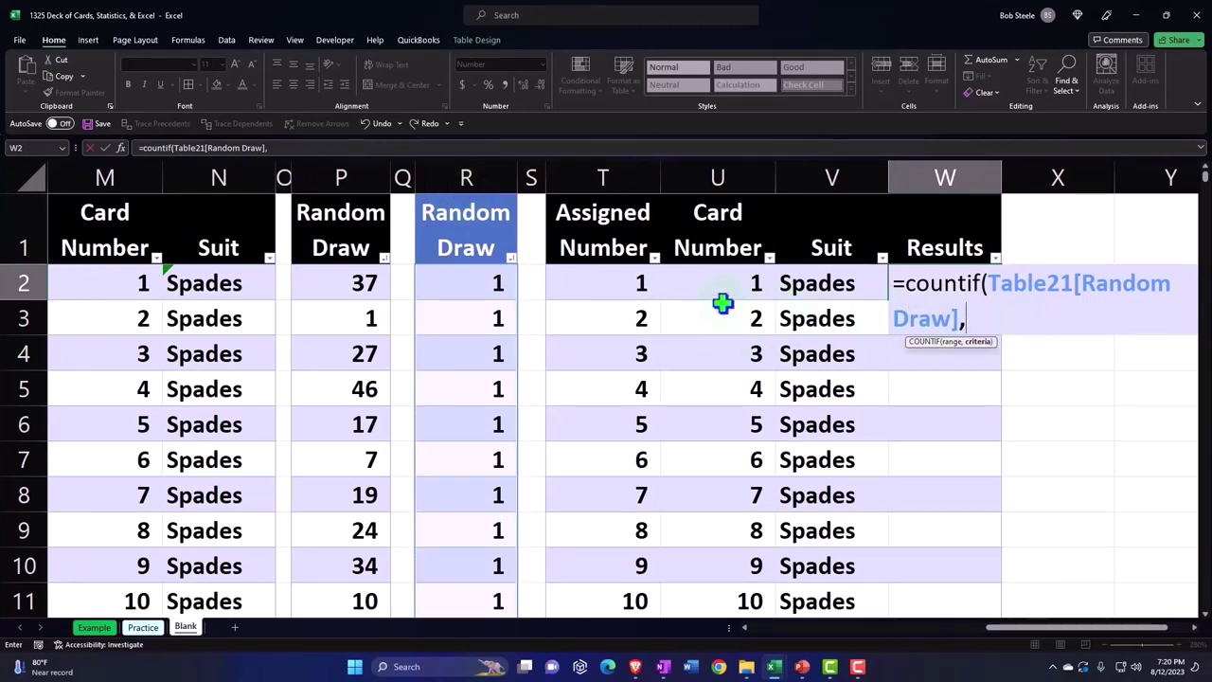
click(619, 283)
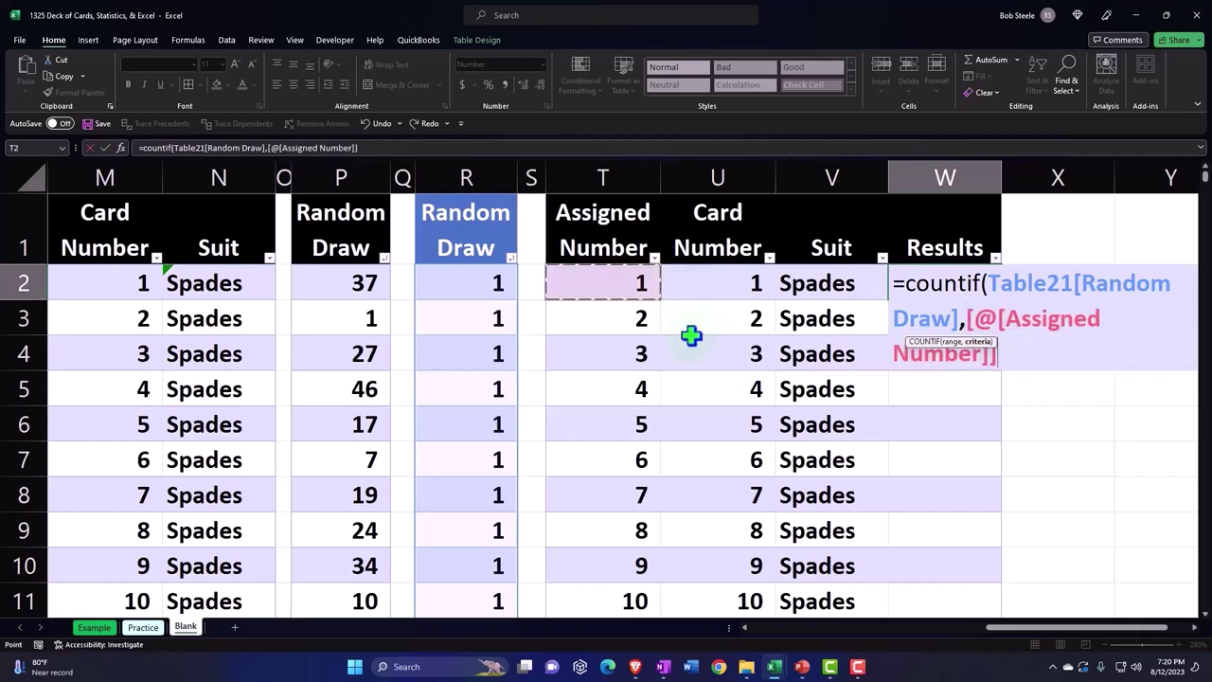
scroll(706, 378, down, 3)
scroll(720, 418, up, 3)
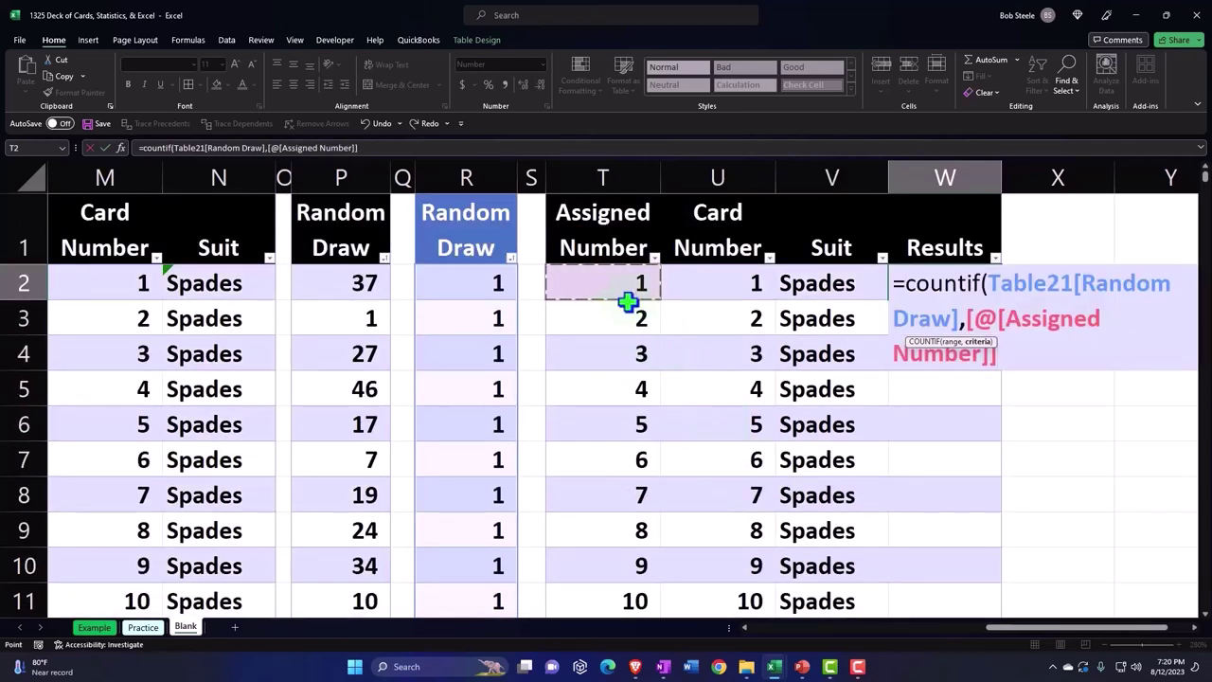
text())
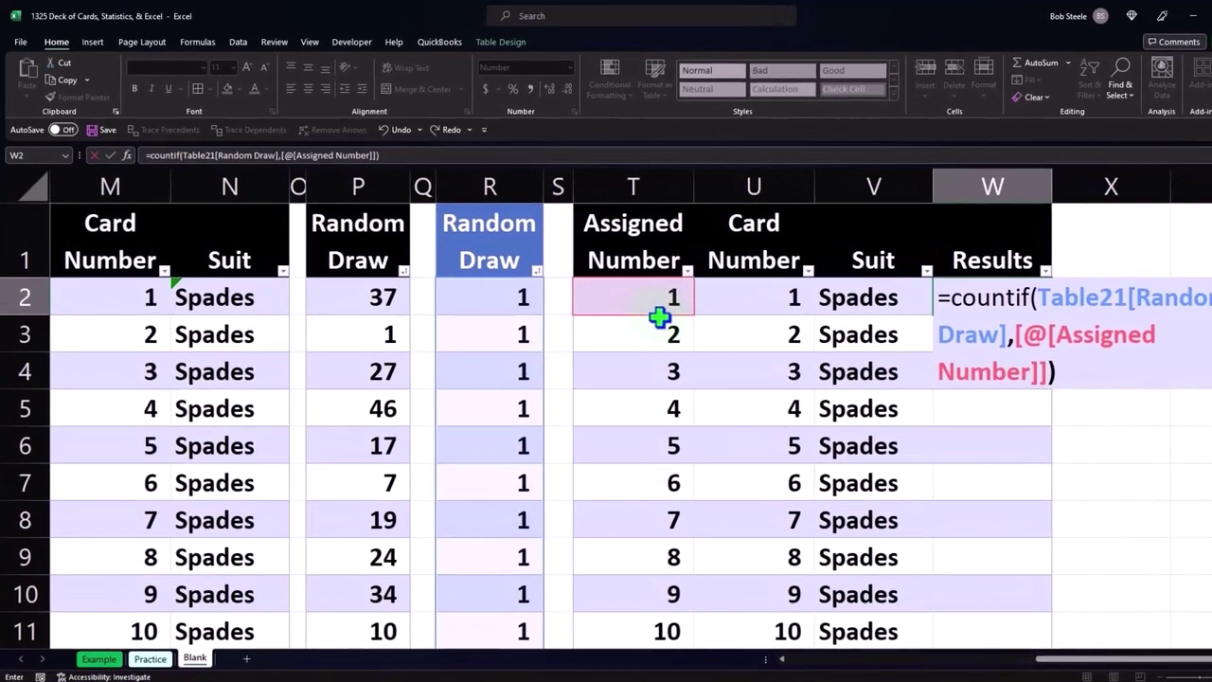
key(Return)
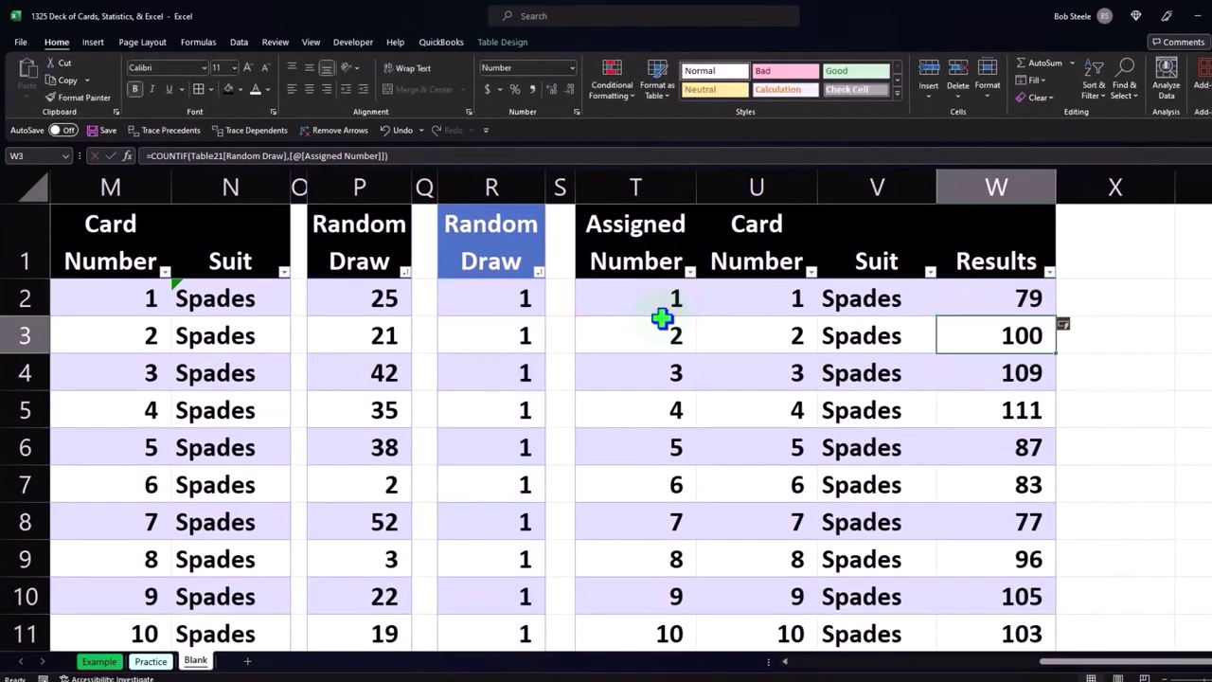
Inspect the COUNTIF formulas in W3, W4 and W5 to check which assigned number each row references.
double_click(1013, 337)
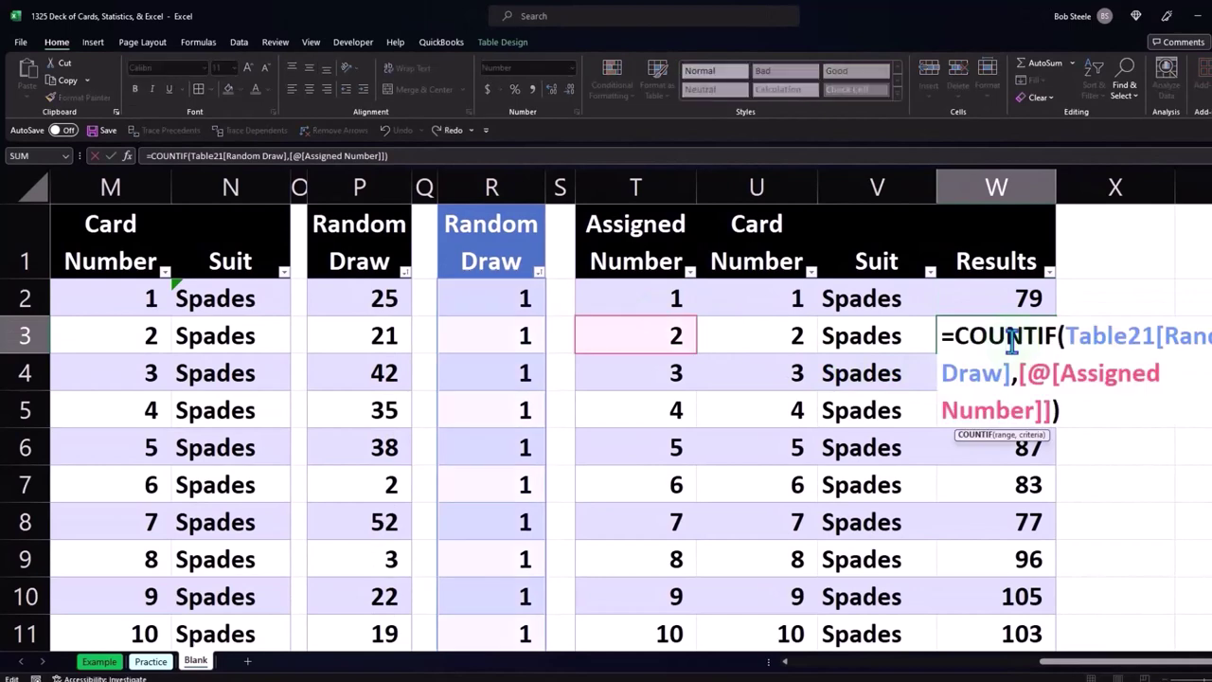
key(Return)
double_click(1021, 385)
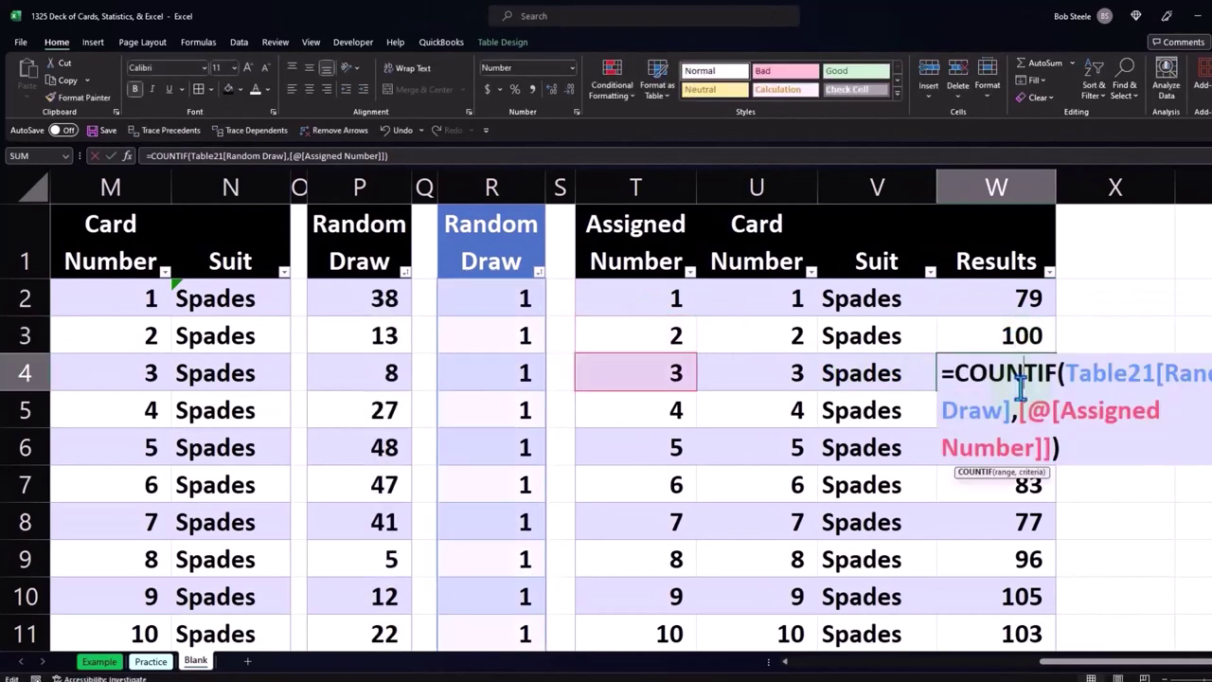
key(Return)
double_click(1018, 403)
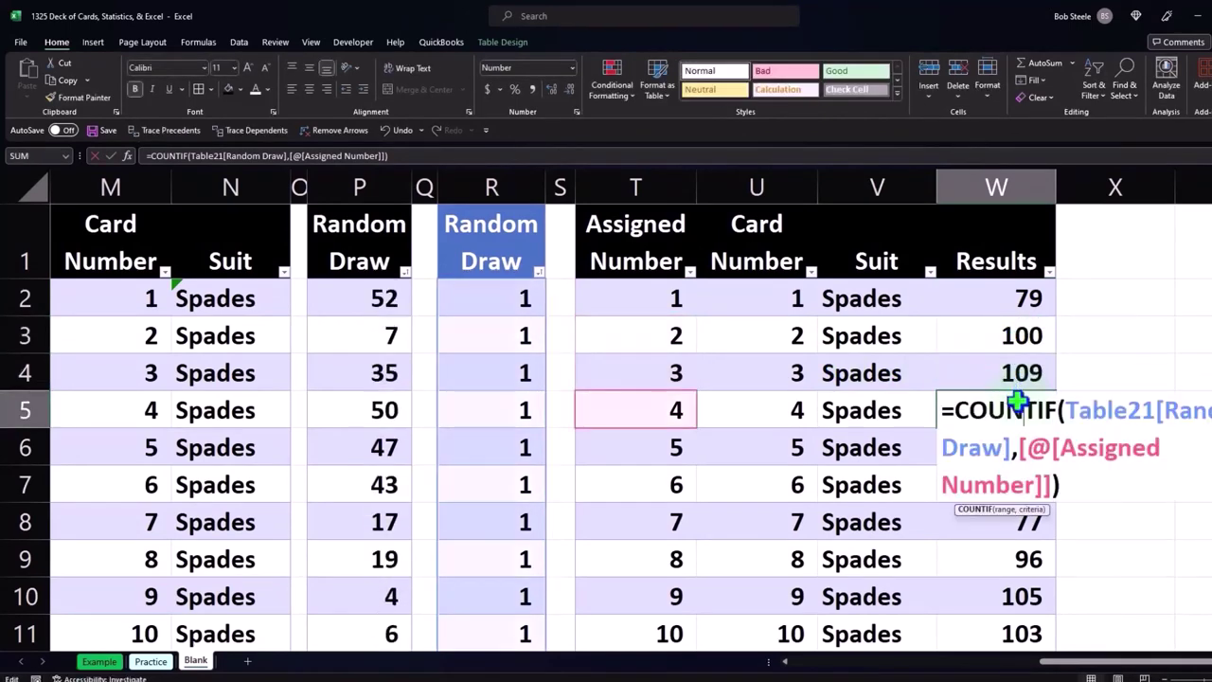
key(Return)
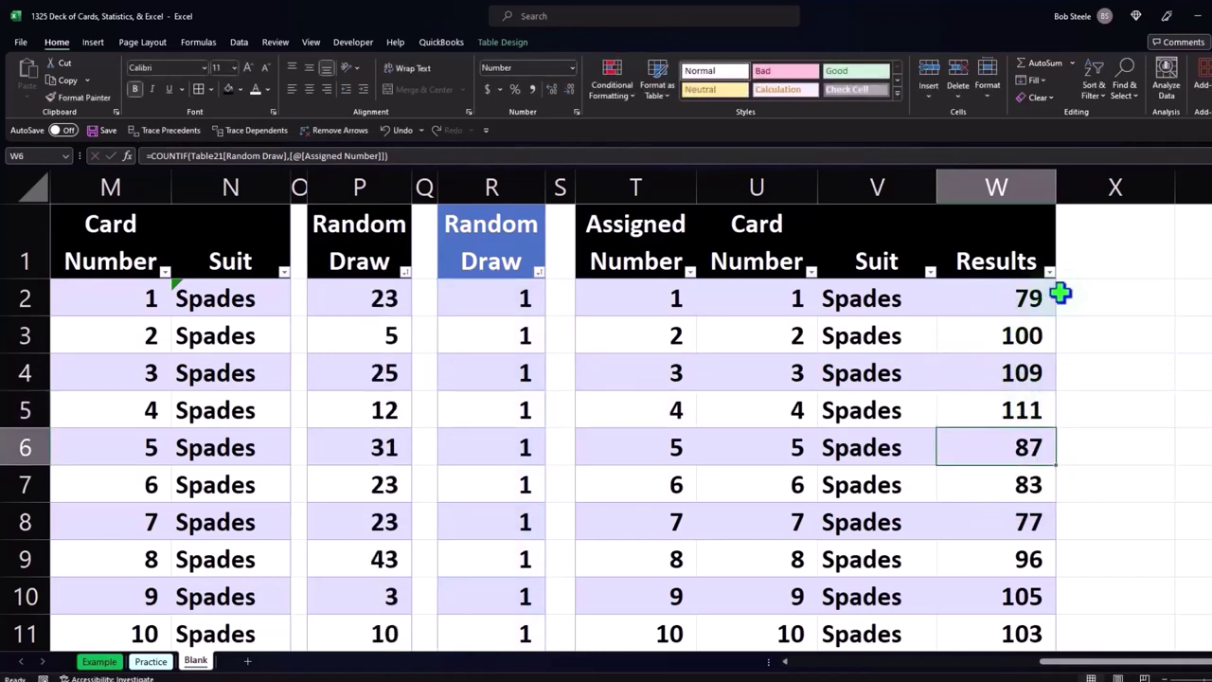
Examine the draw counts in the Results column for individual cards from the spades through to the diamonds.
click(1025, 303)
click(1022, 334)
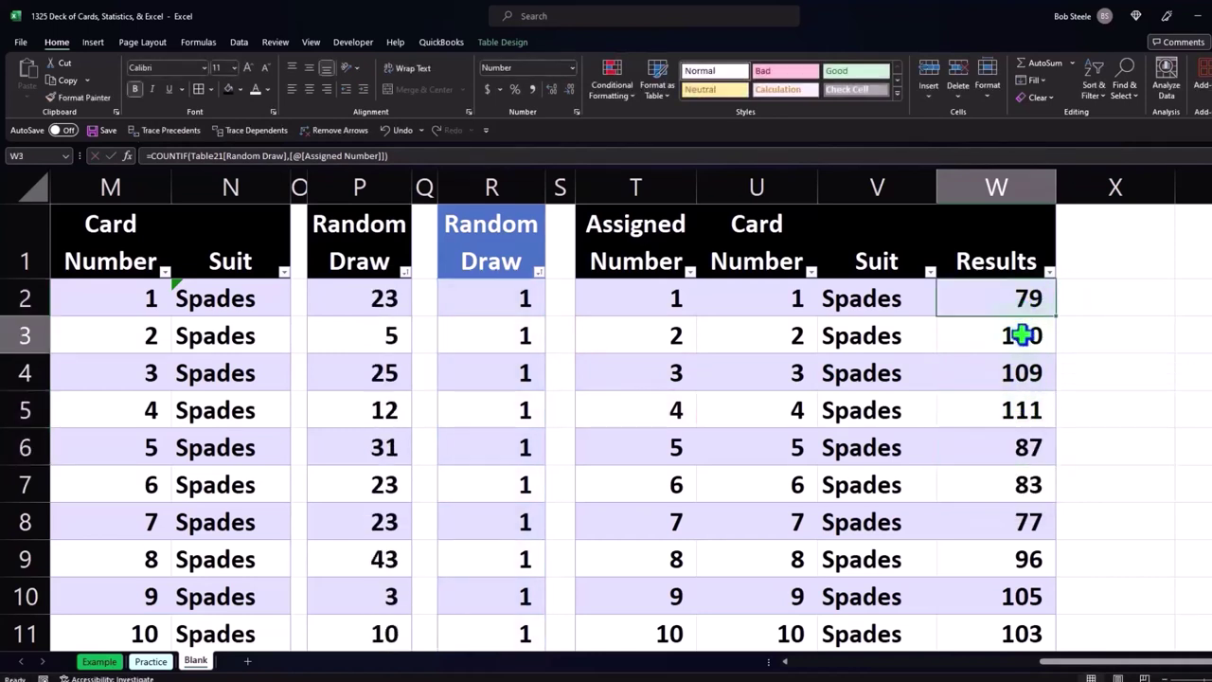
scroll(1022, 334, down, 1)
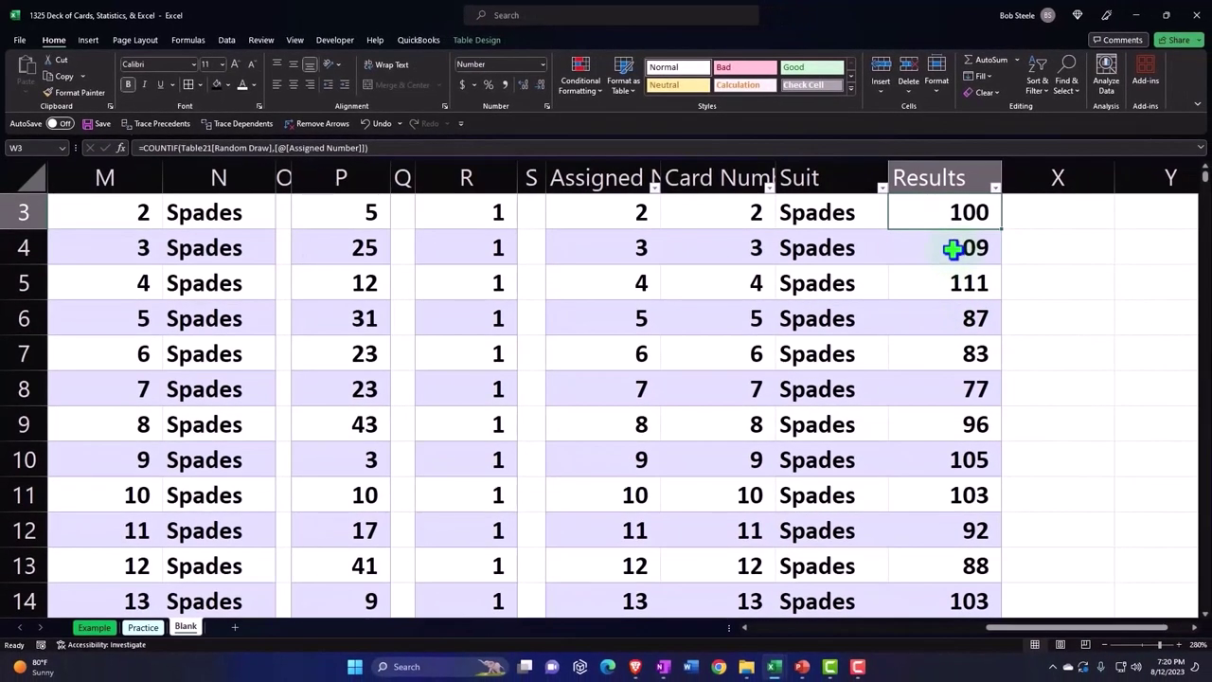
click(952, 248)
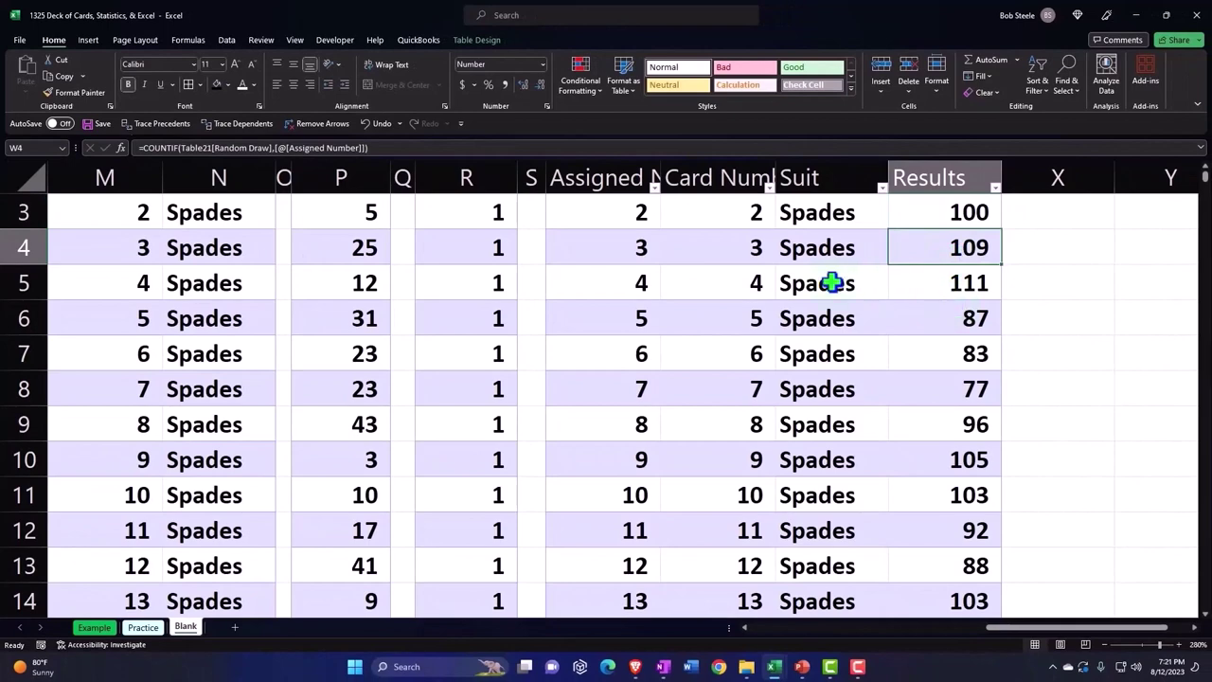
scroll(899, 407, down, 3)
scroll(899, 408, down, 3)
click(944, 500)
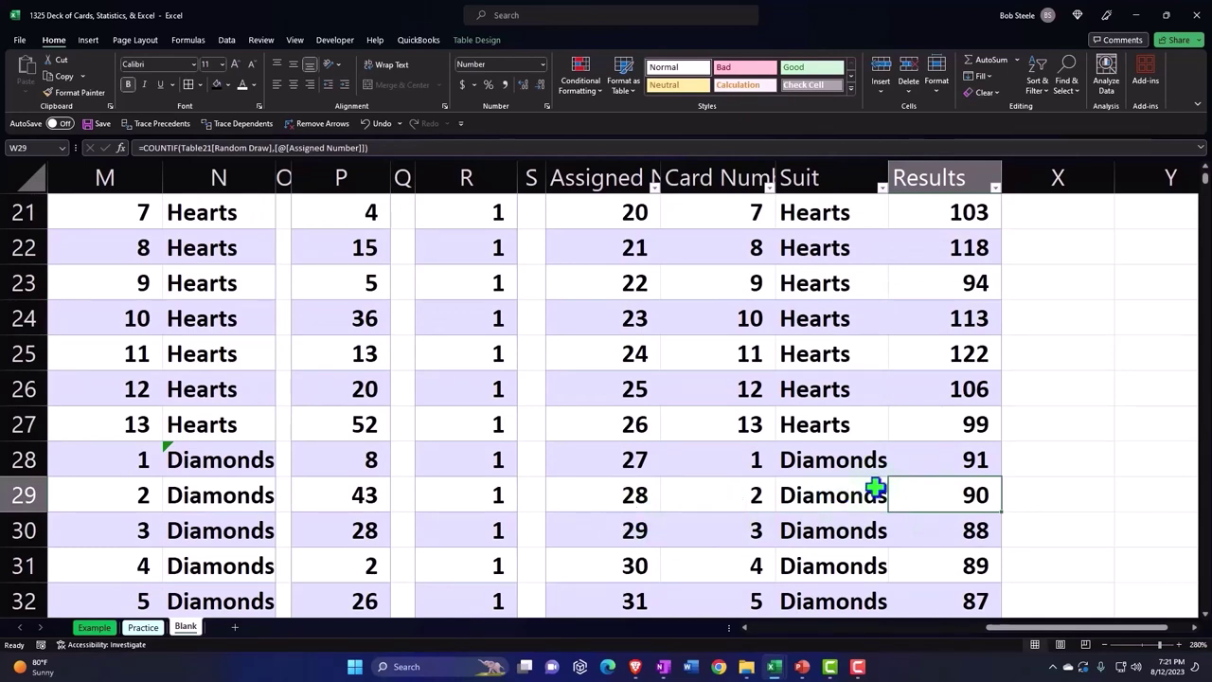
Turn on the Total Row for the second card table and select the Results total in W54.
scroll(876, 488, down, 11)
scroll(845, 462, up, 2)
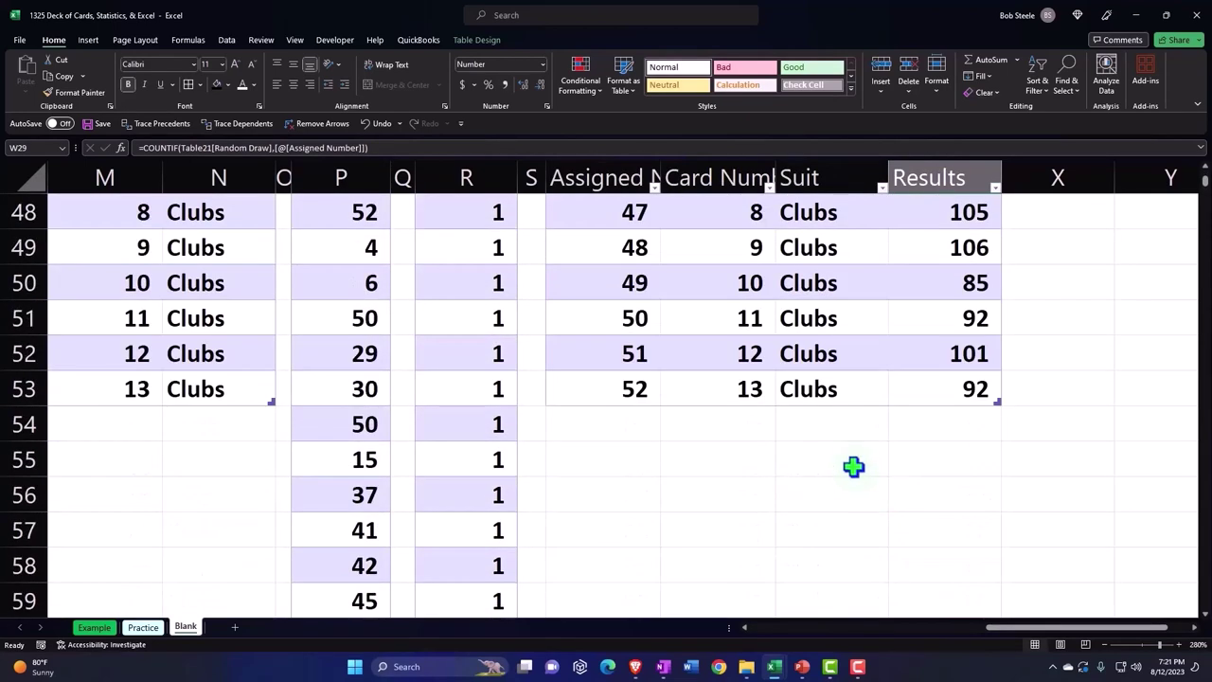
click(729, 389)
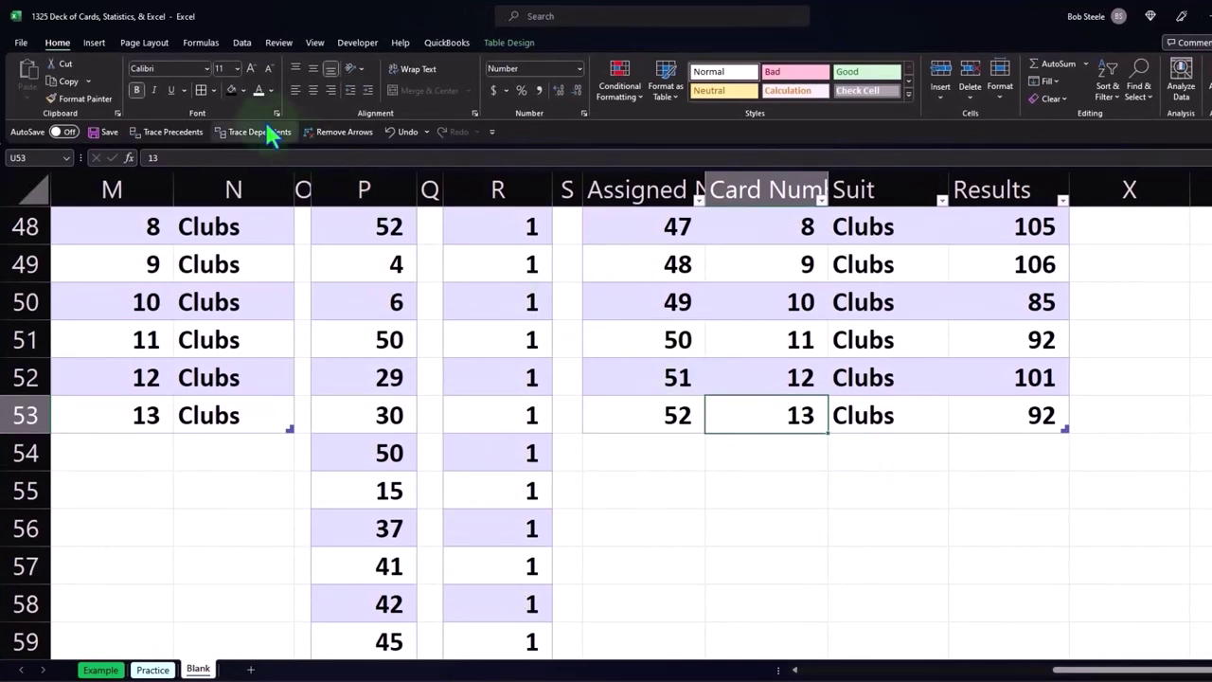
click(506, 43)
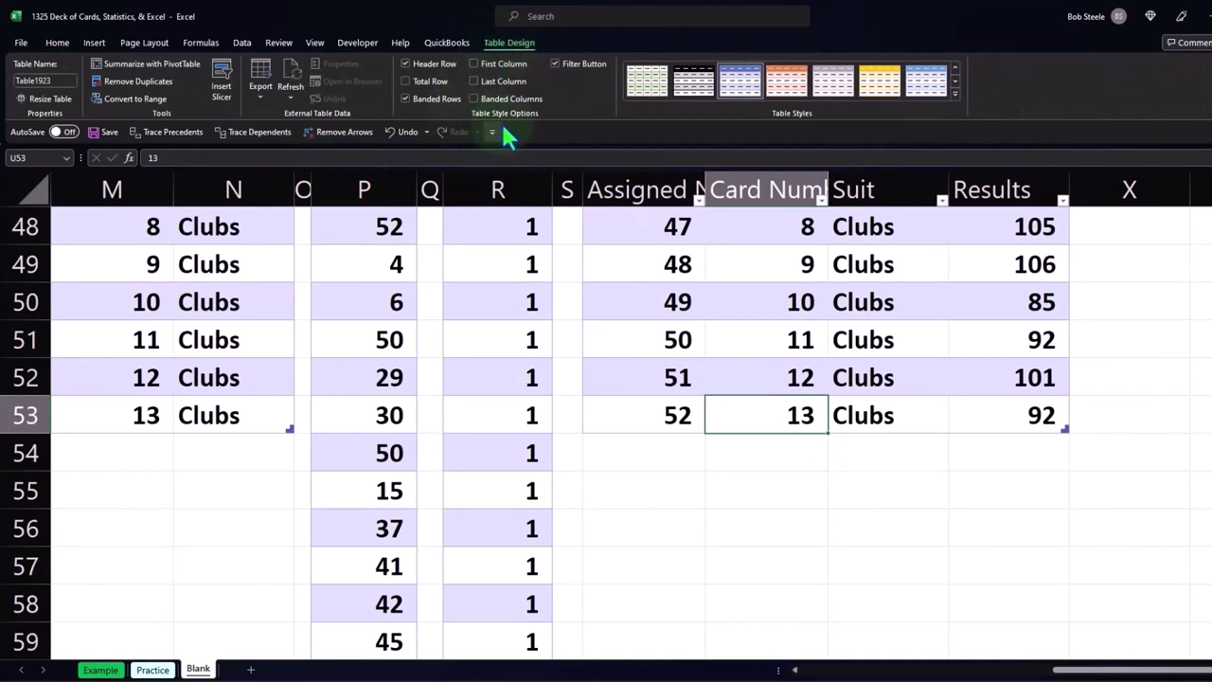
click(406, 81)
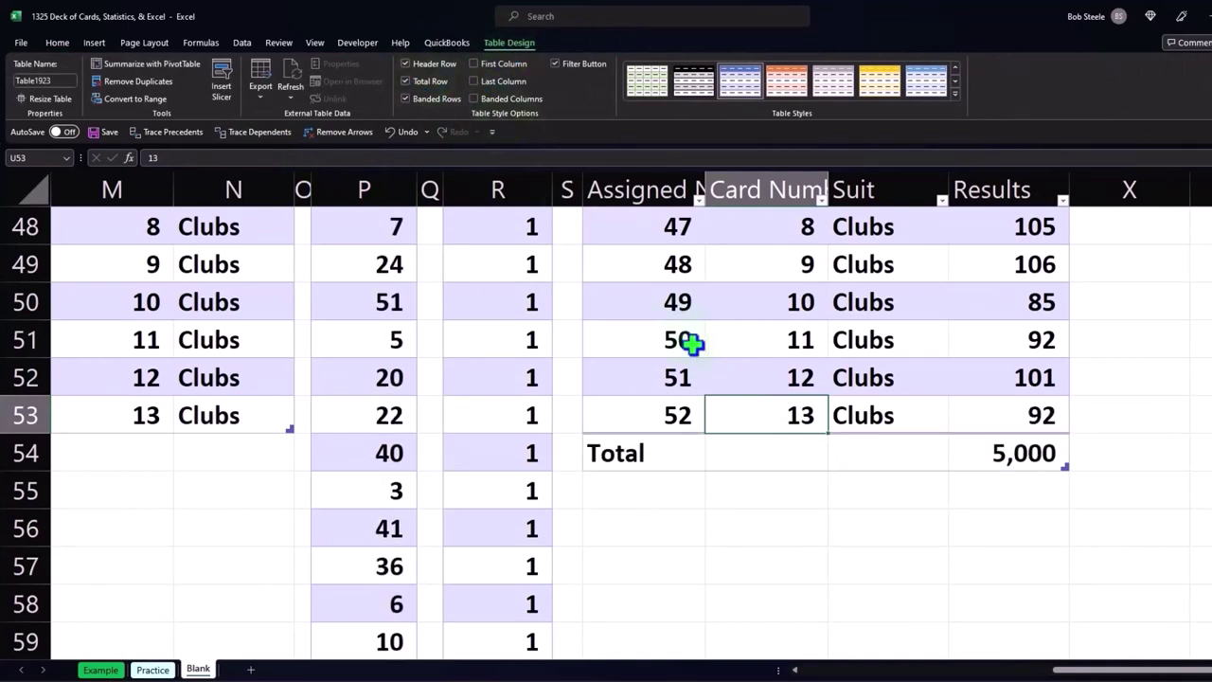
click(1011, 450)
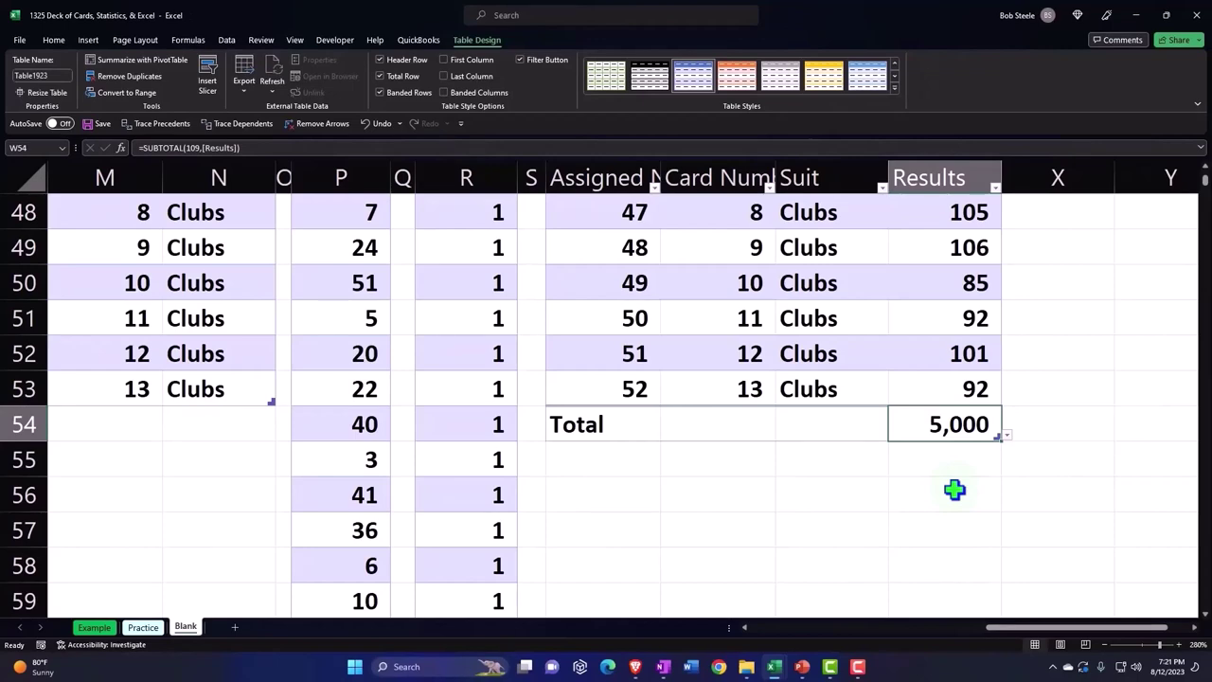
Add a "% of Total" column in X1 beside Results in the second card table and narrow it slightly.
scroll(536, 414, up, 16)
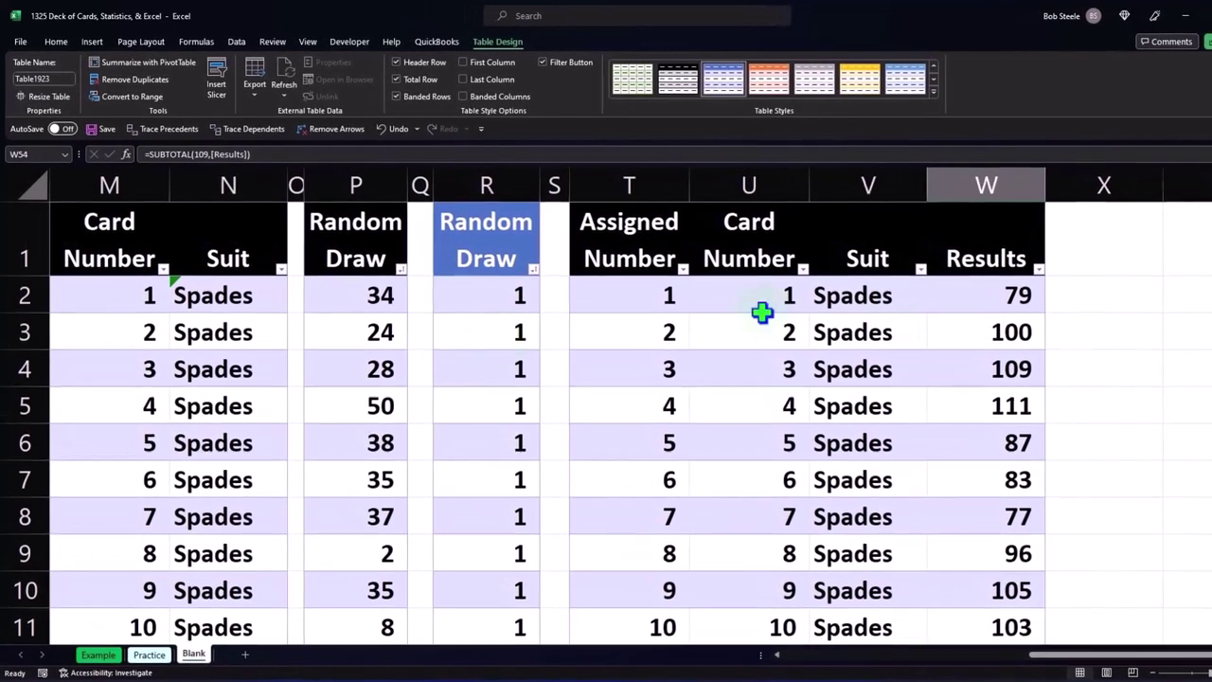
click(1105, 229)
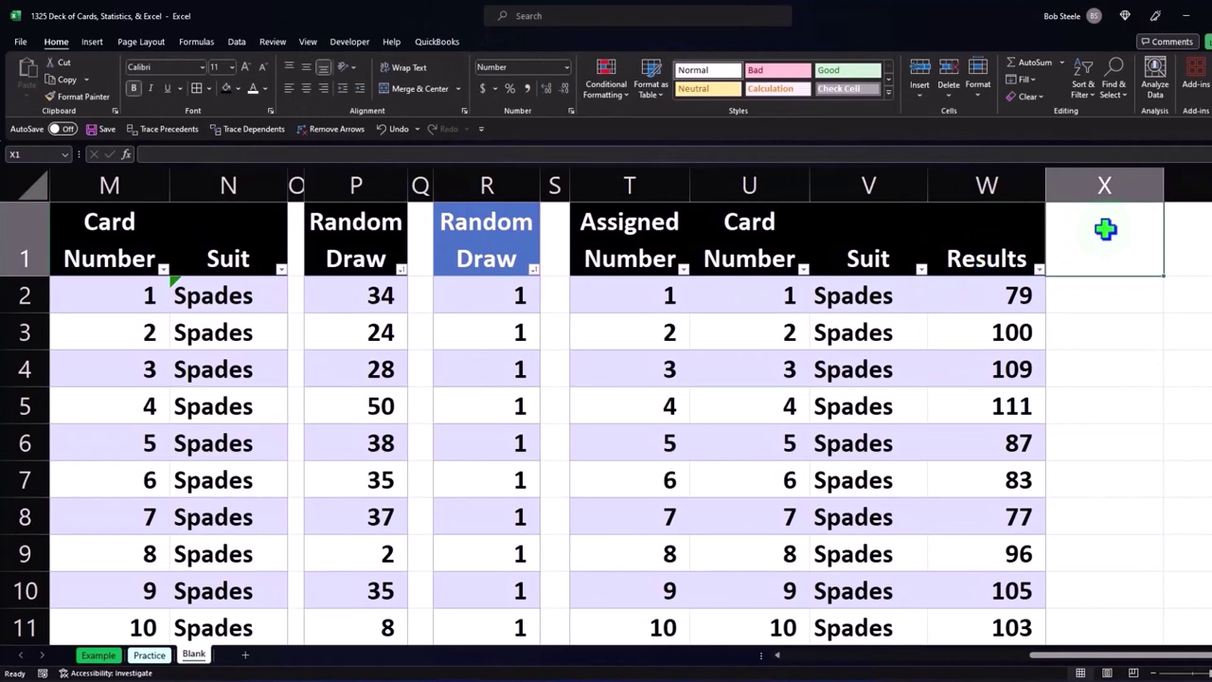
text(=)
text(% of)
text( Total)
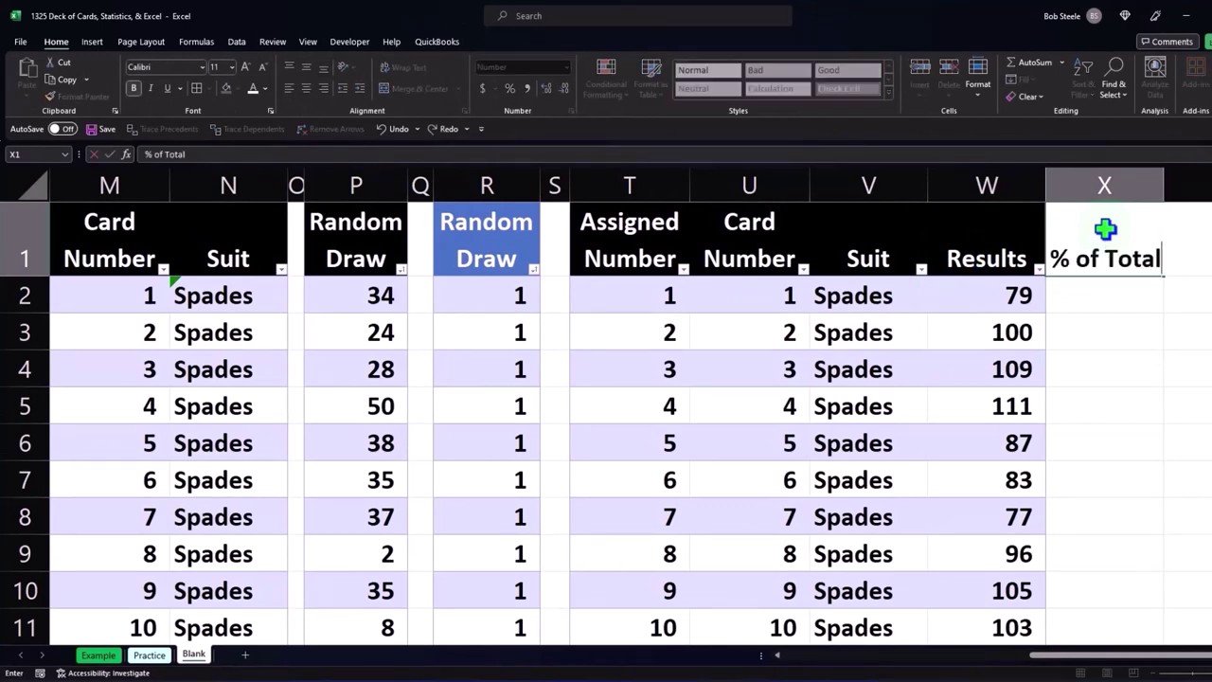
key(Return)
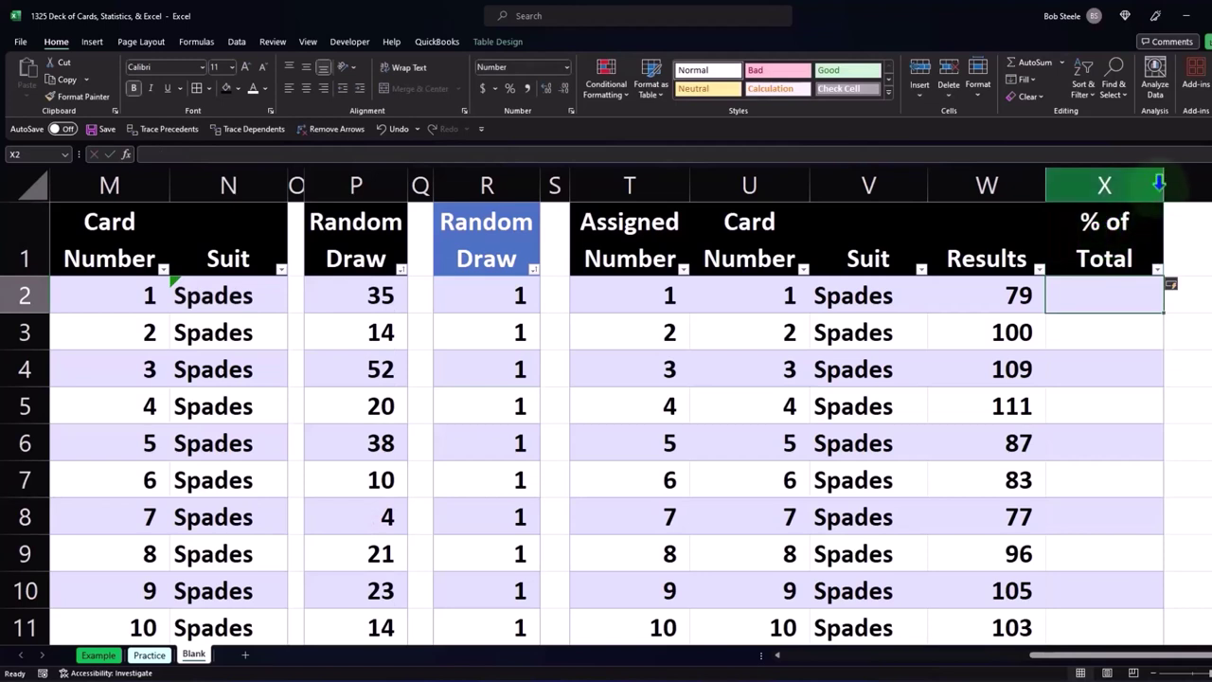
drag(1163, 186, 1143, 199)
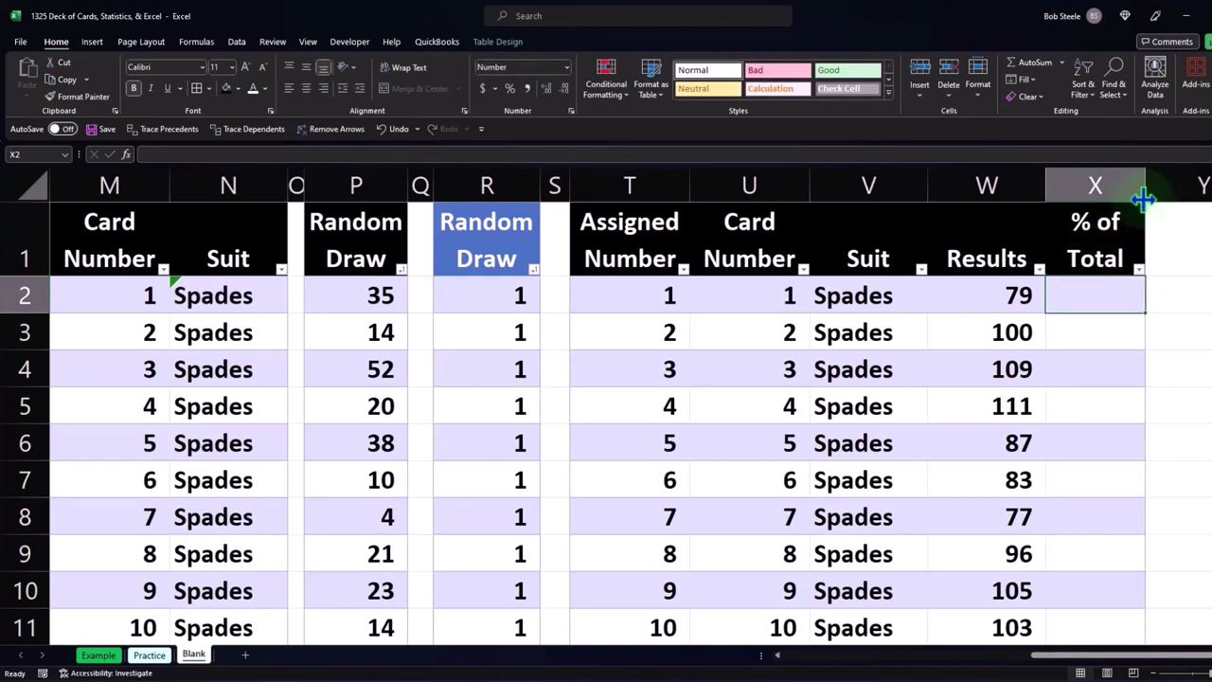
text(=)
key(Left)
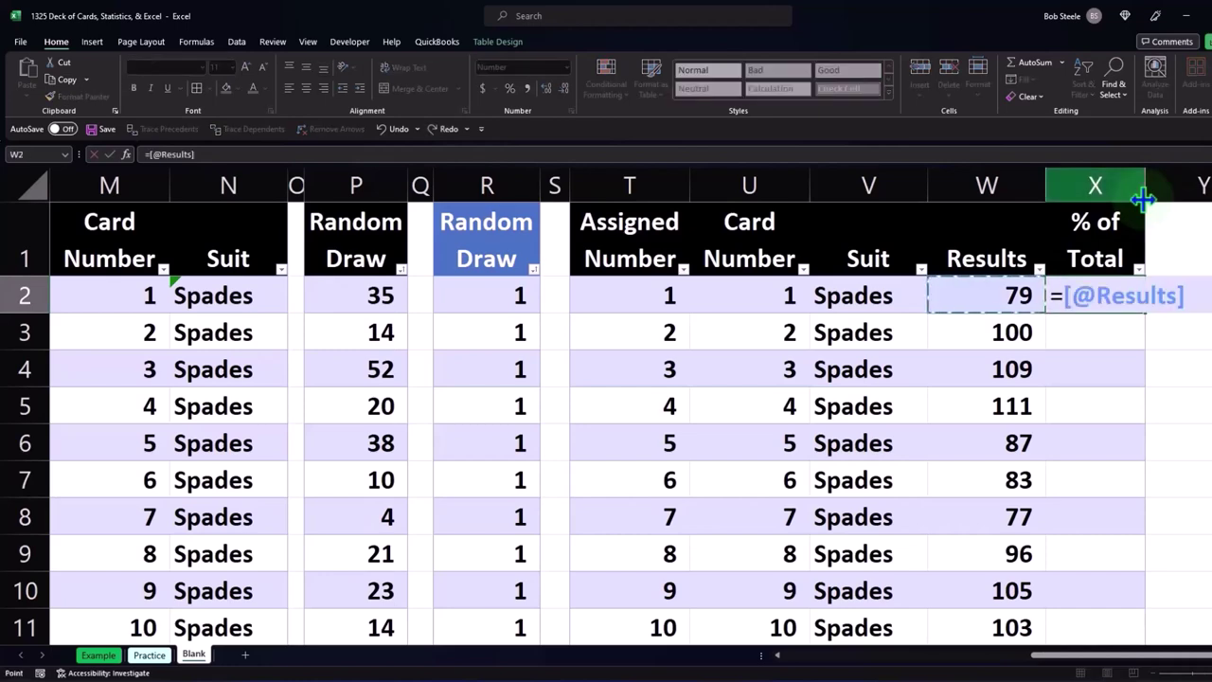
text(/)
scroll(1087, 398, down, 4)
scroll(1087, 398, down, 13)
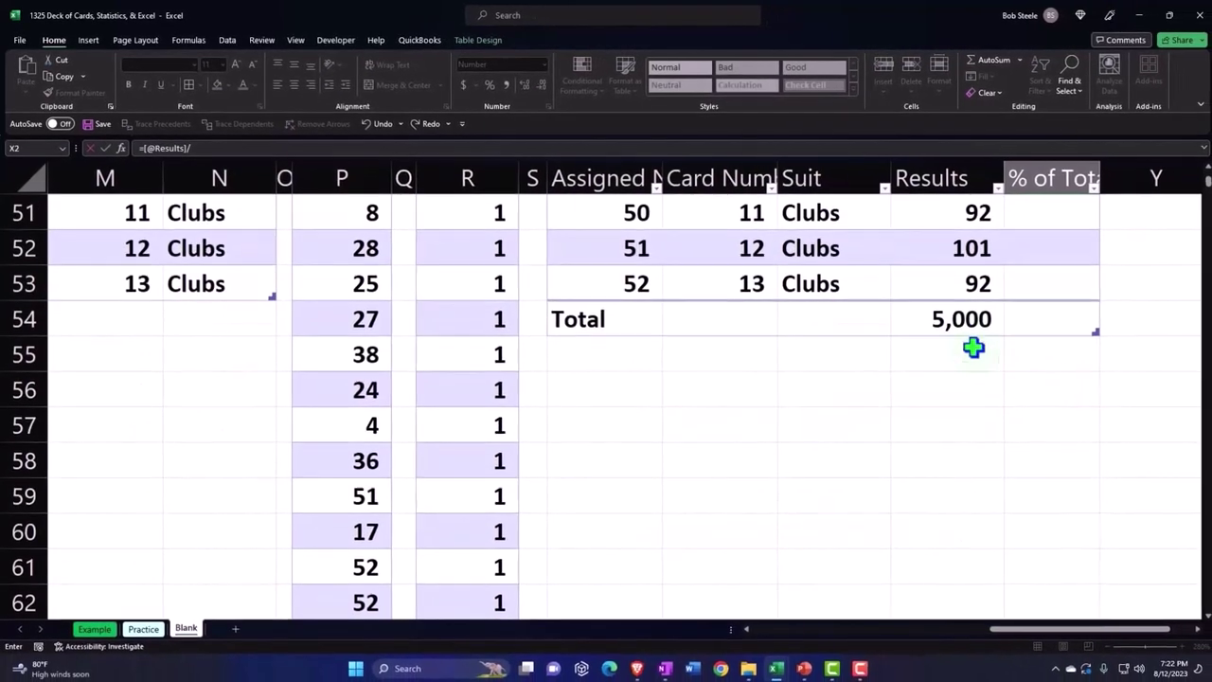
click(959, 320)
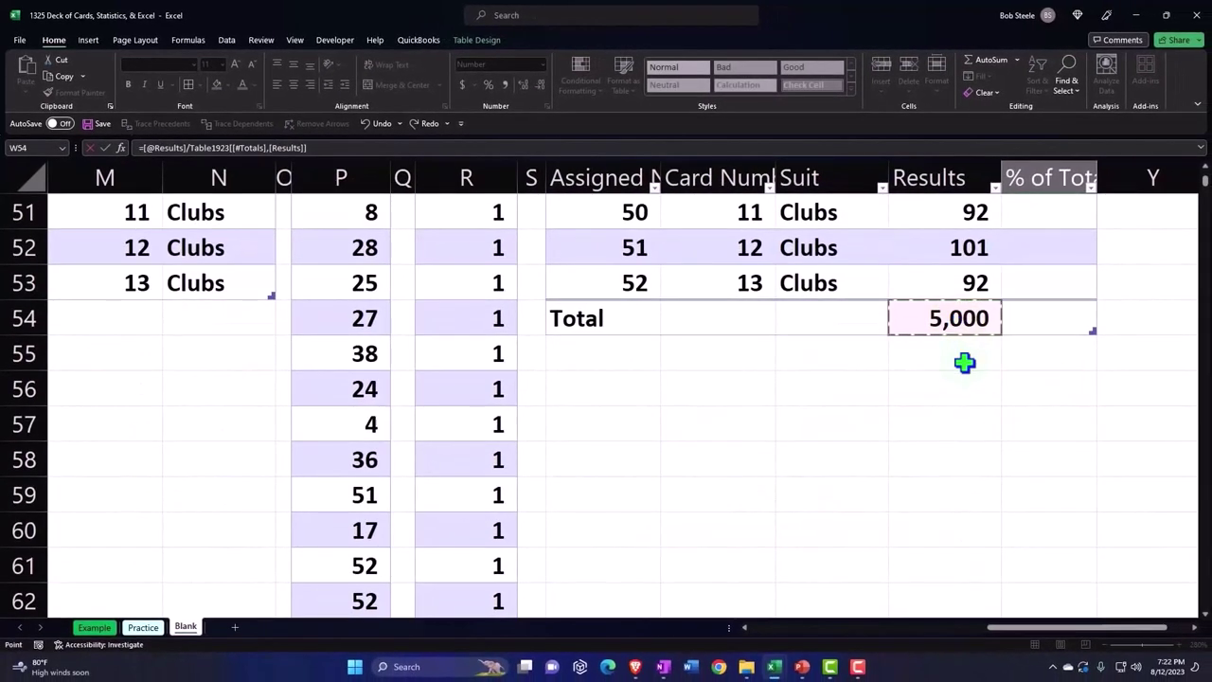
key(Return)
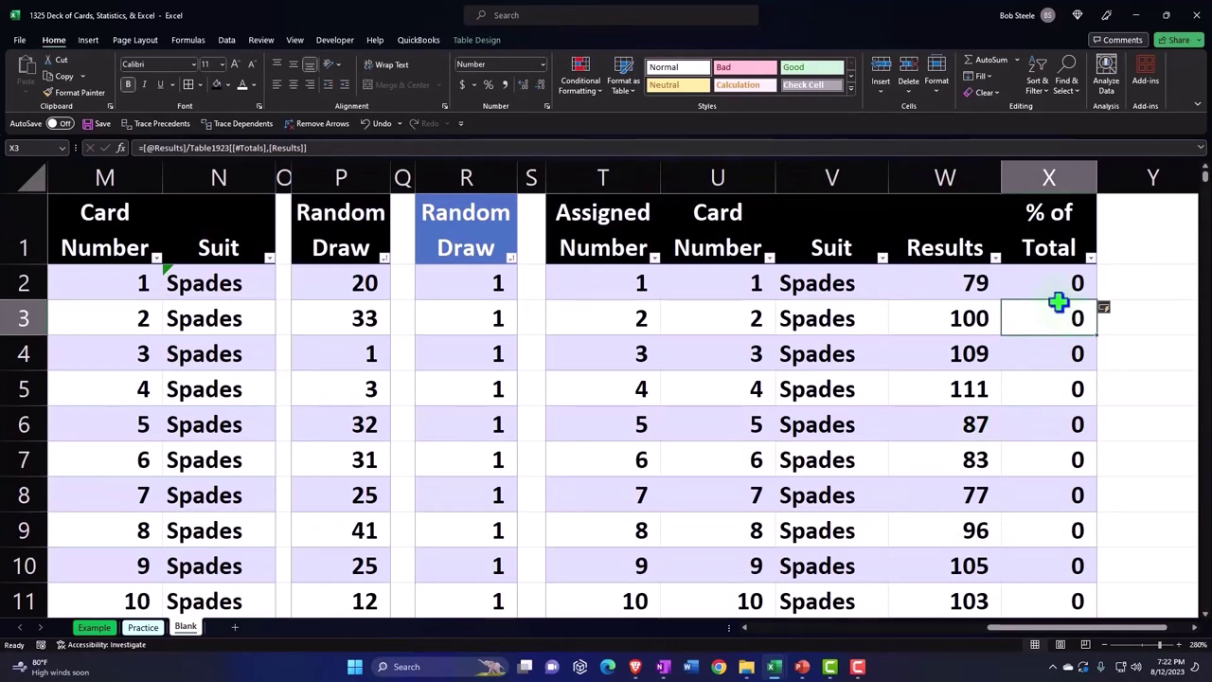
Format the % of Total column's data as percentages with two decimal places.
click(1051, 199)
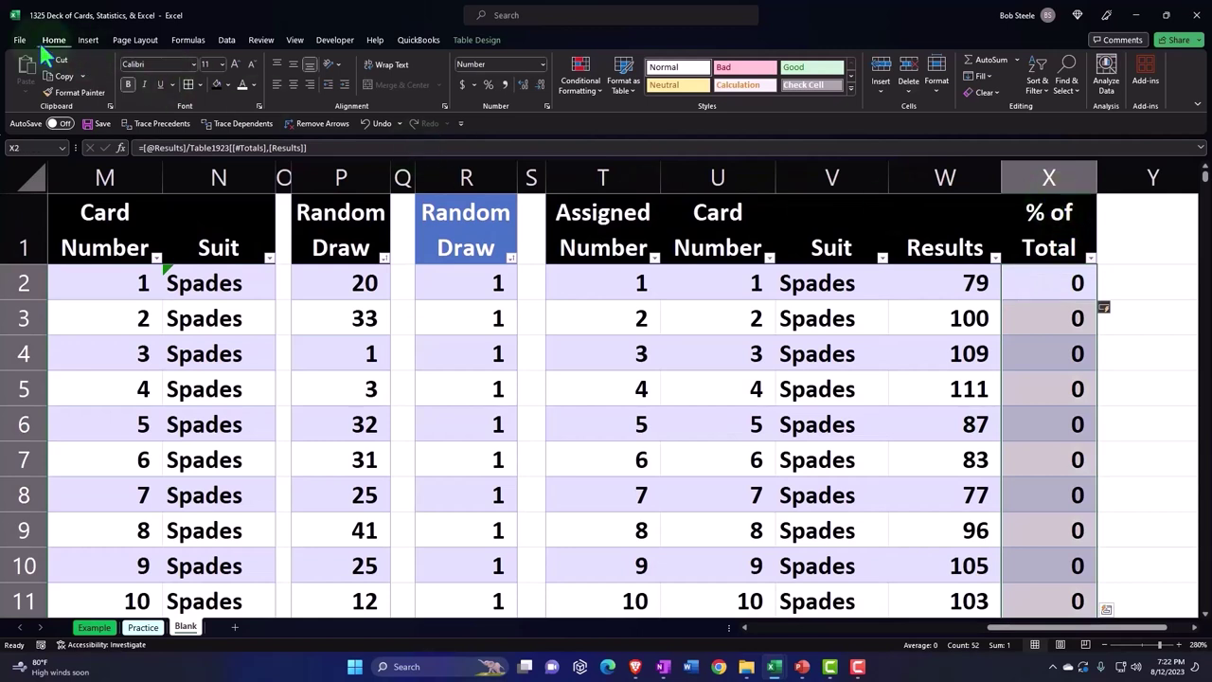
click(486, 85)
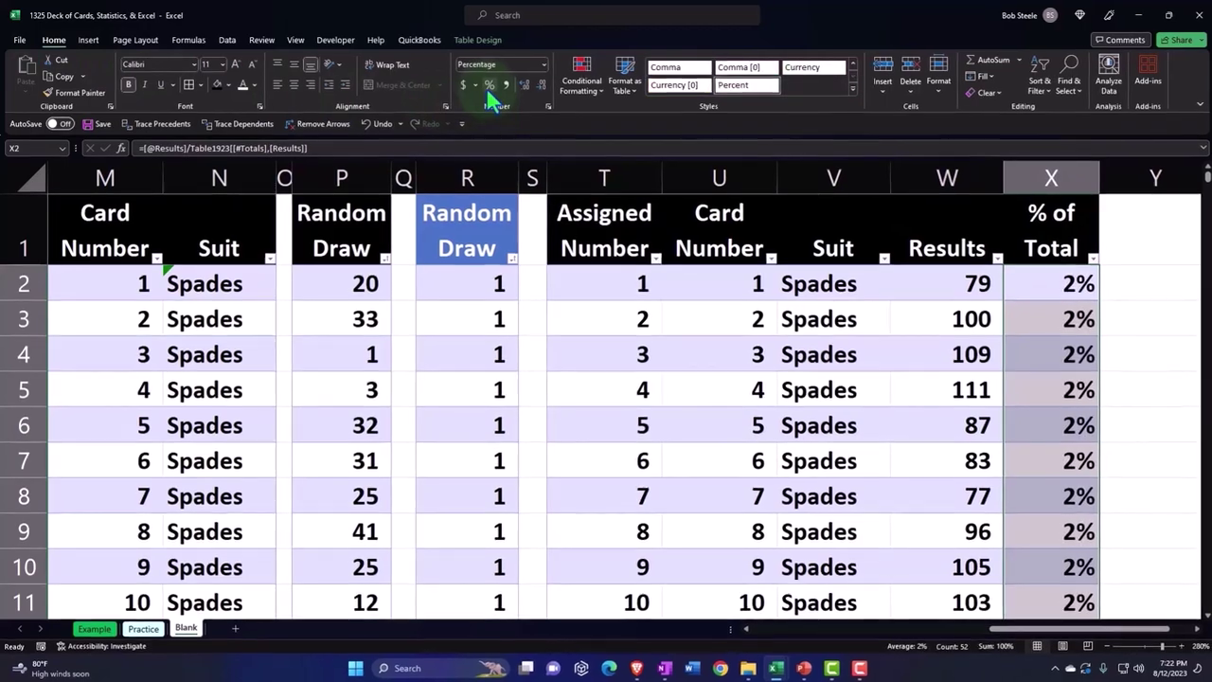
click(528, 83)
click(527, 84)
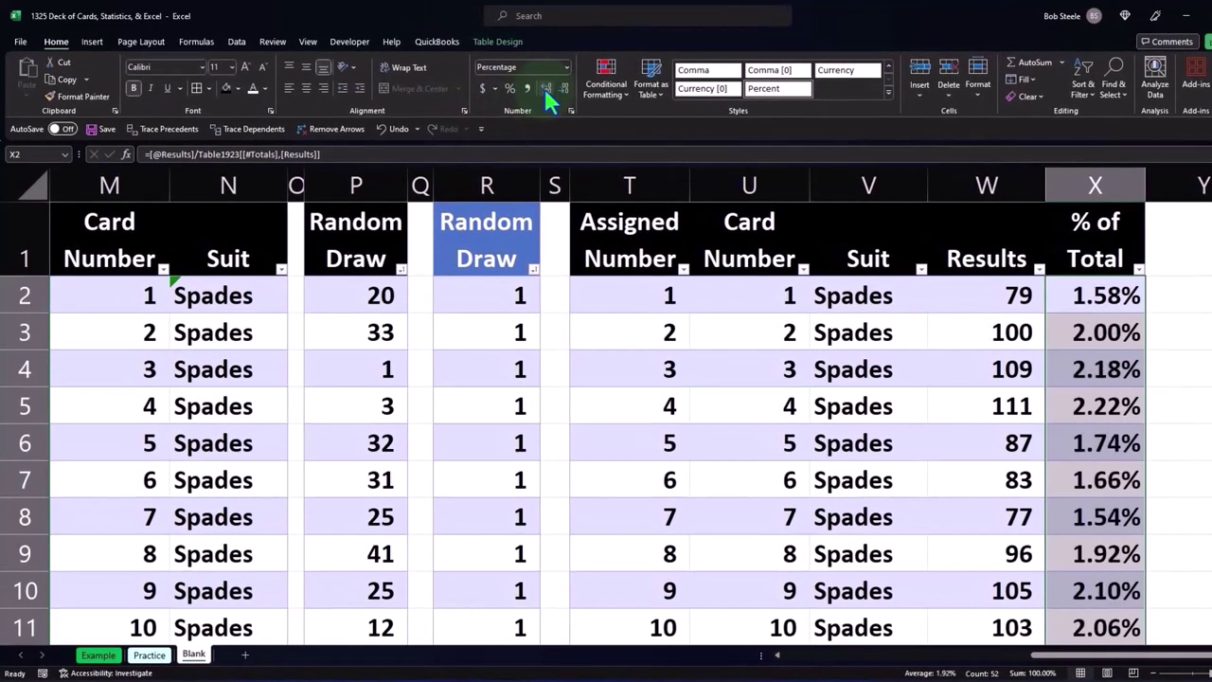
Set the Total Row cell X54 of the % of Total column to Sum.
scroll(1036, 407, down, 5)
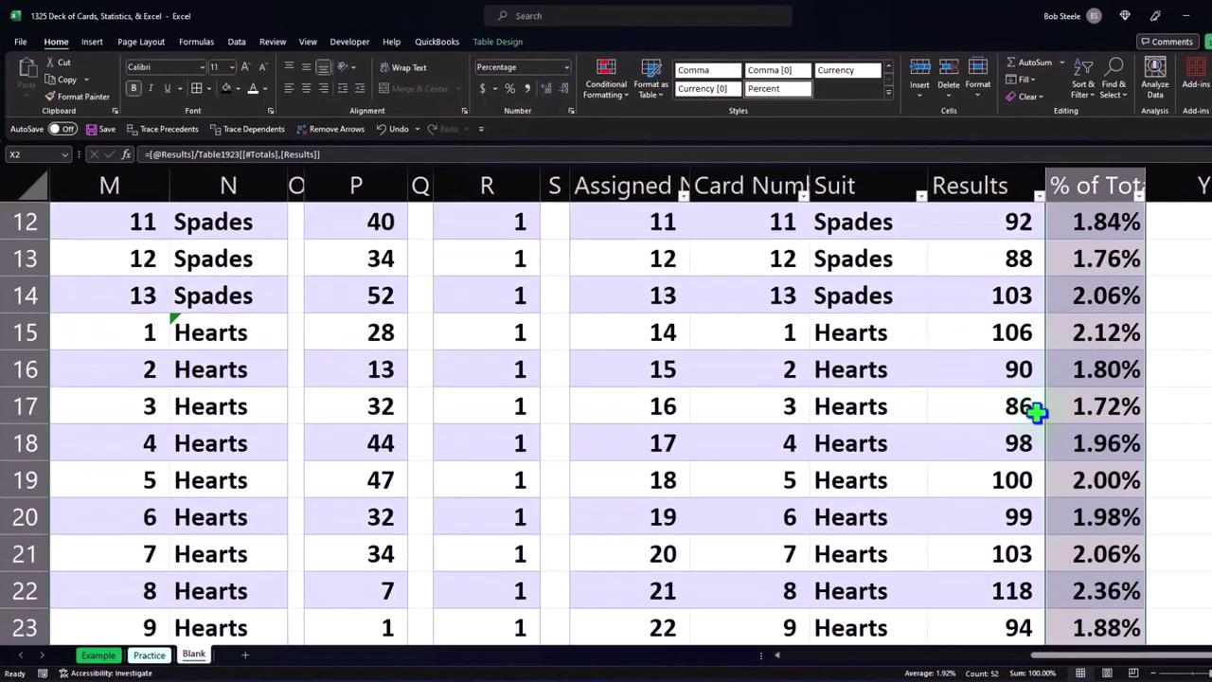
scroll(1036, 410, down, 10)
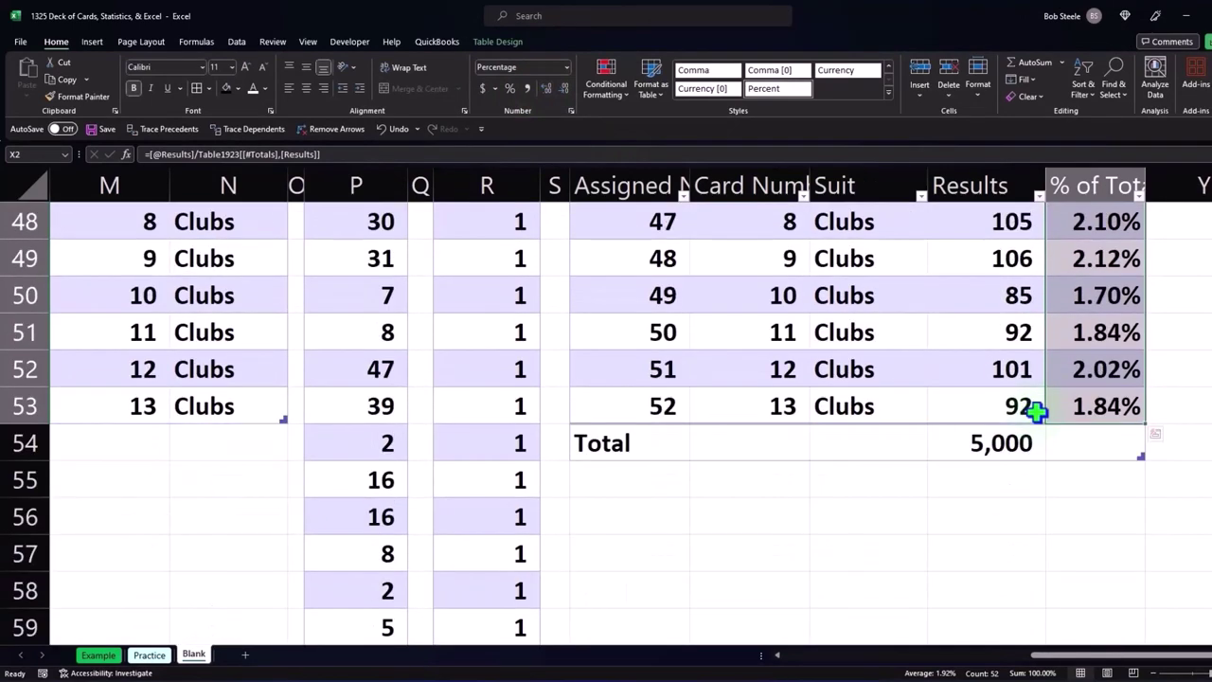
click(1079, 443)
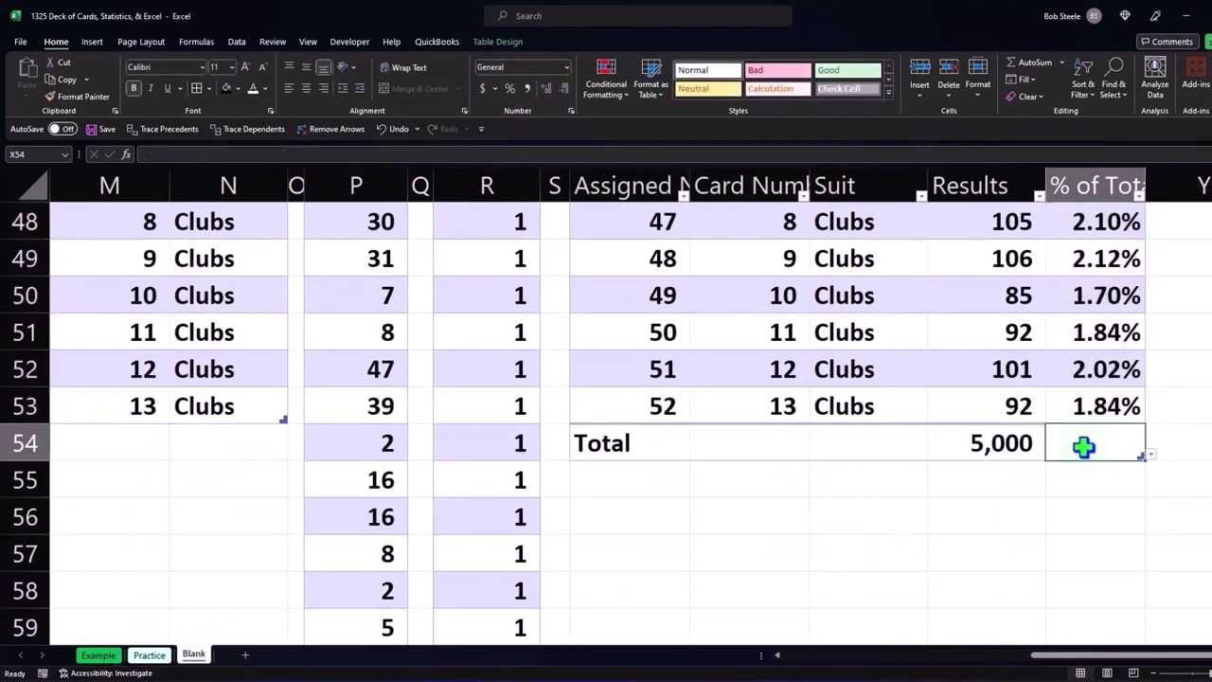
click(1151, 456)
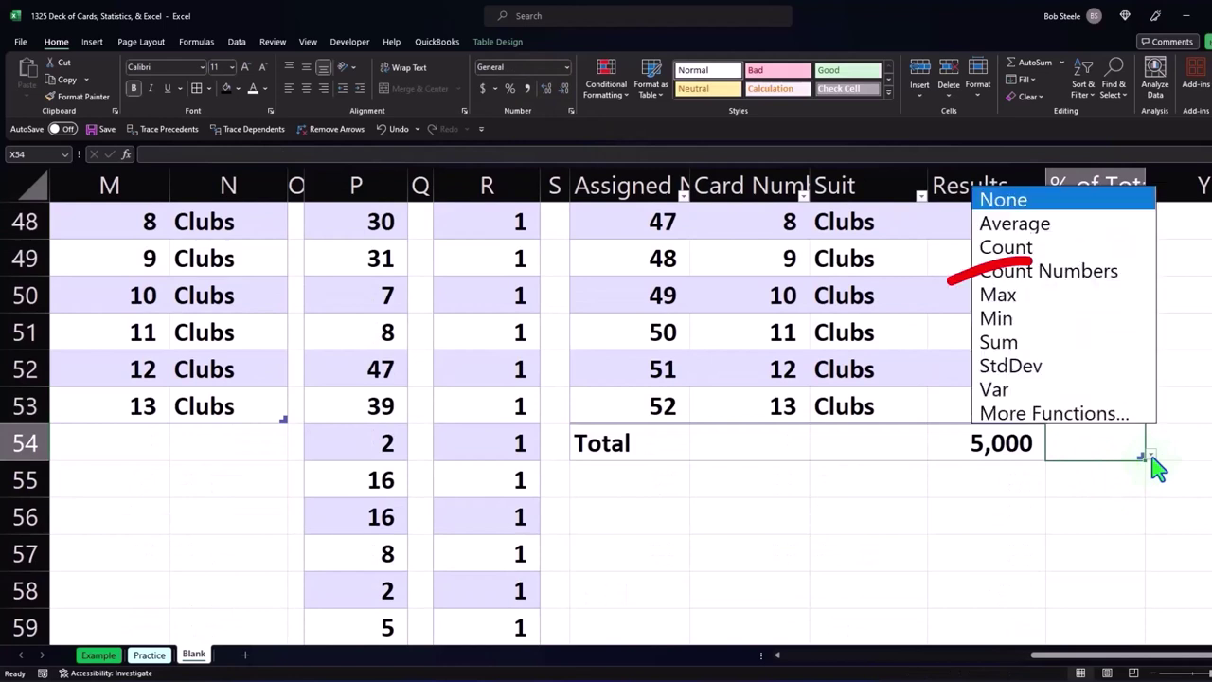
click(1032, 344)
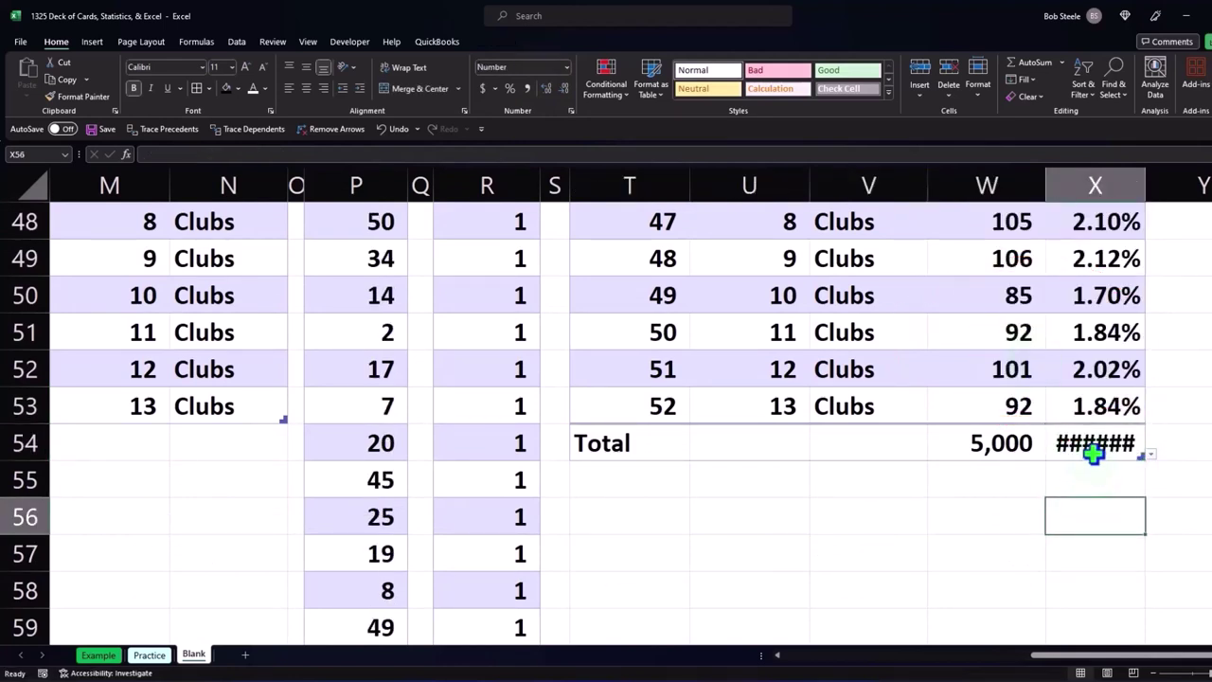